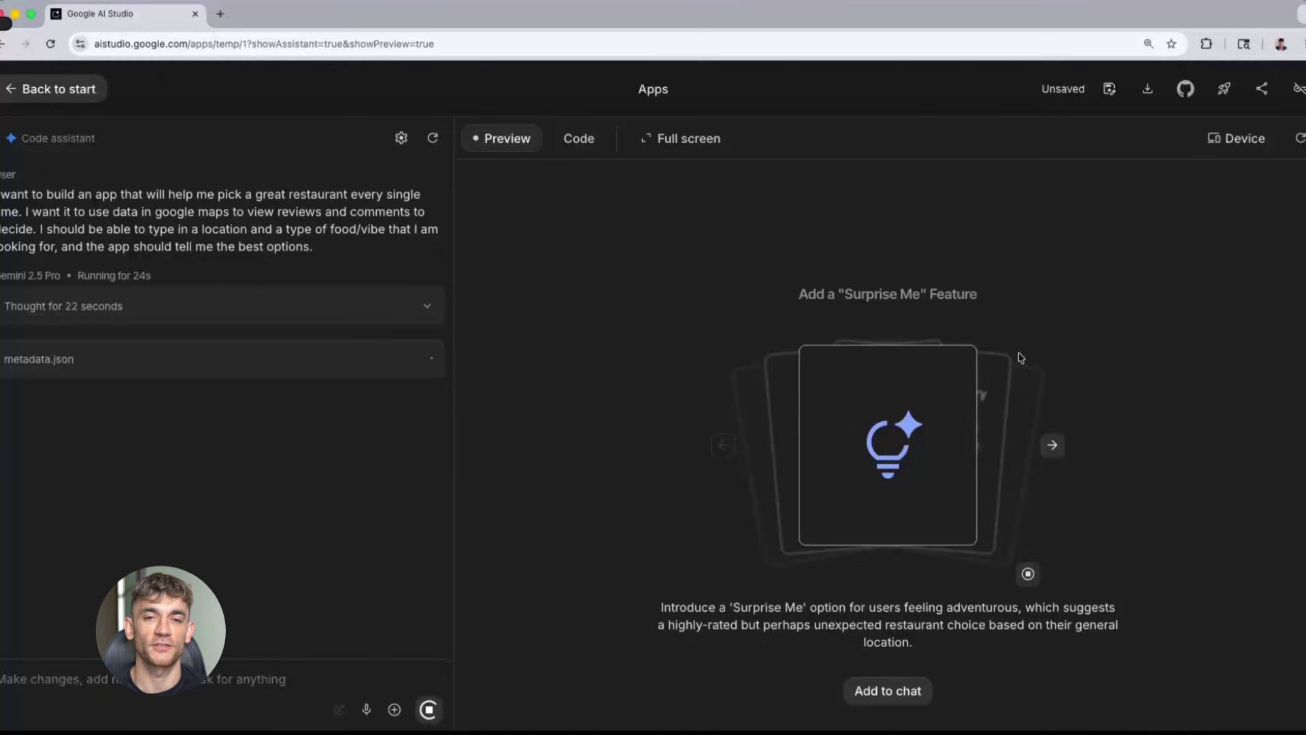
# Pick a different model in Run settings, bringing up the Switch model? warning.
pyautogui.click(722, 445)
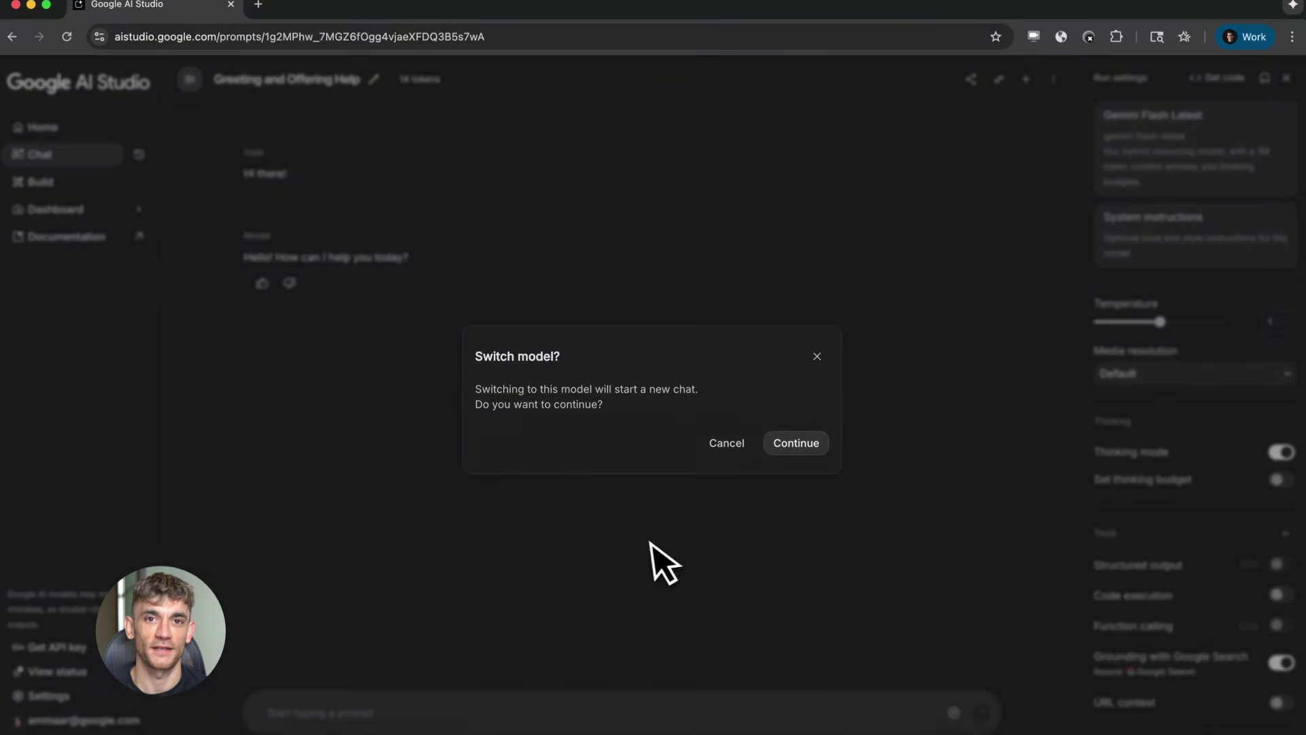
# Confirm the model switch and use an API key from the ml-developer-advocacy project.
pyautogui.click(797, 443)
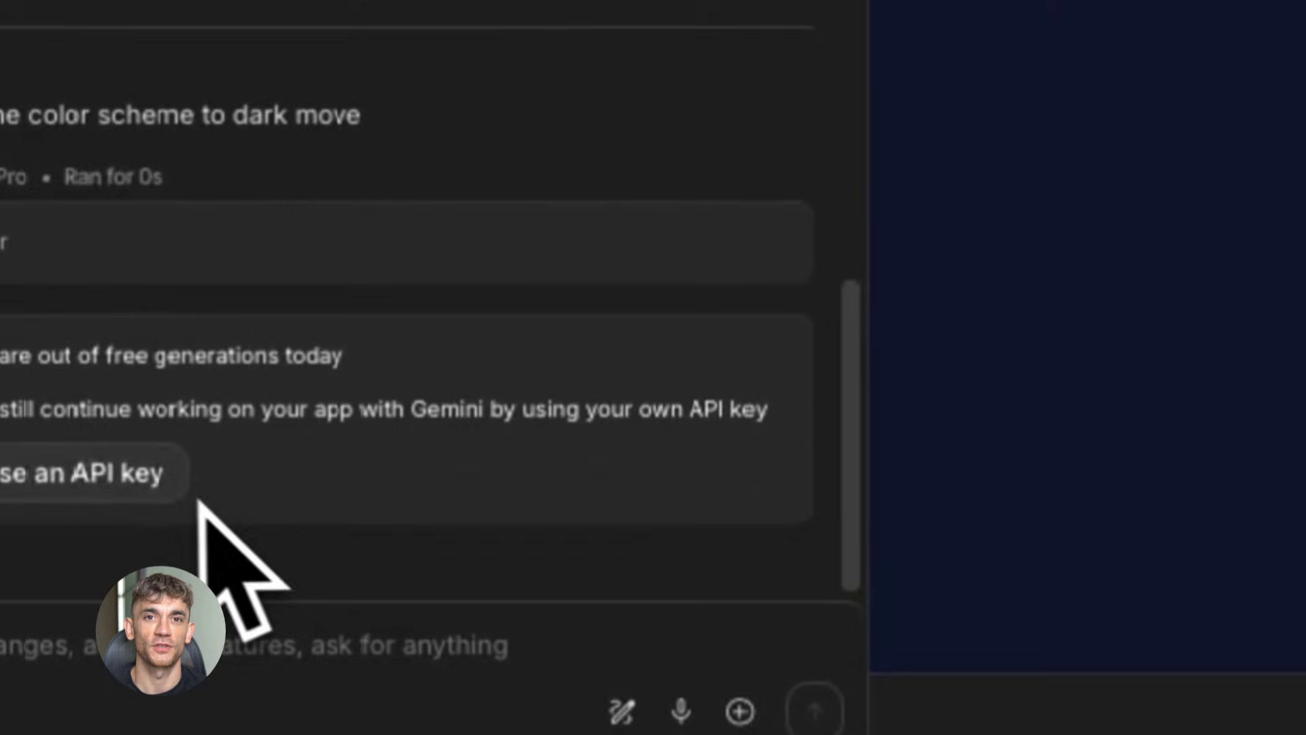
pyautogui.click(135, 480)
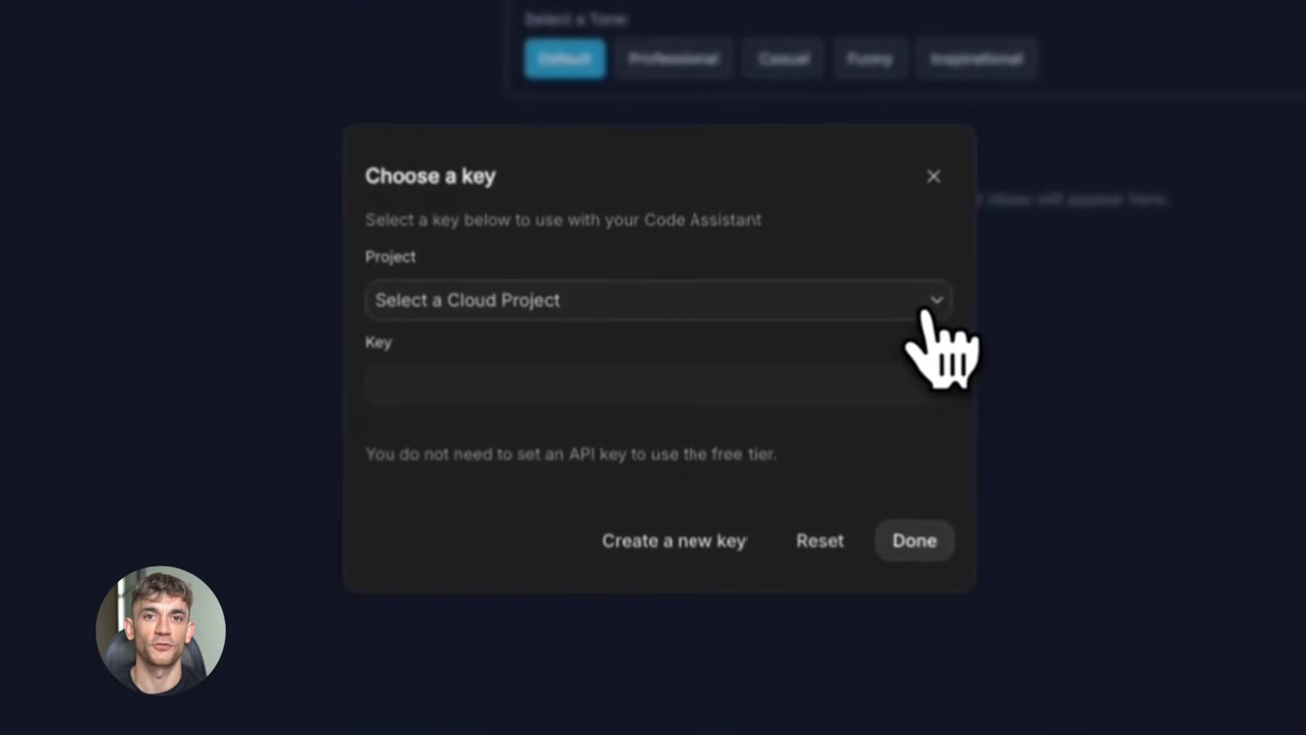
pyautogui.click(934, 306)
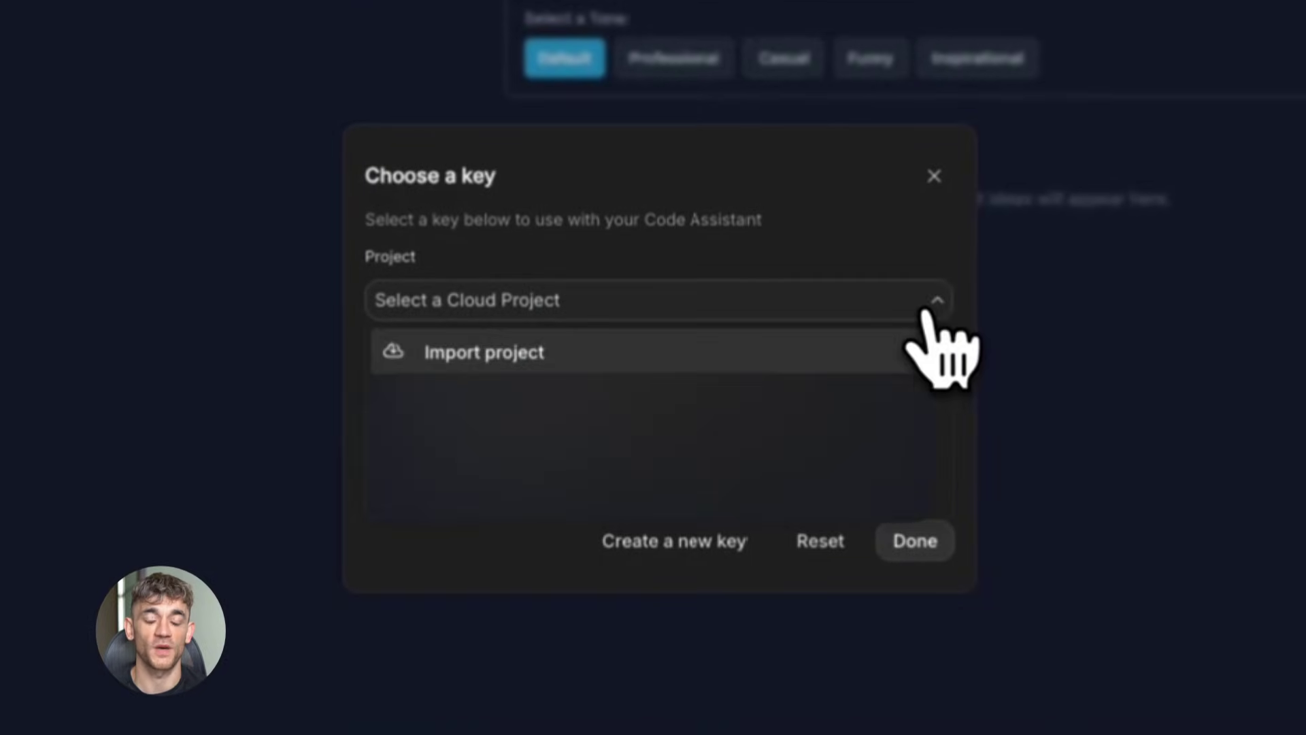
pyautogui.click(837, 492)
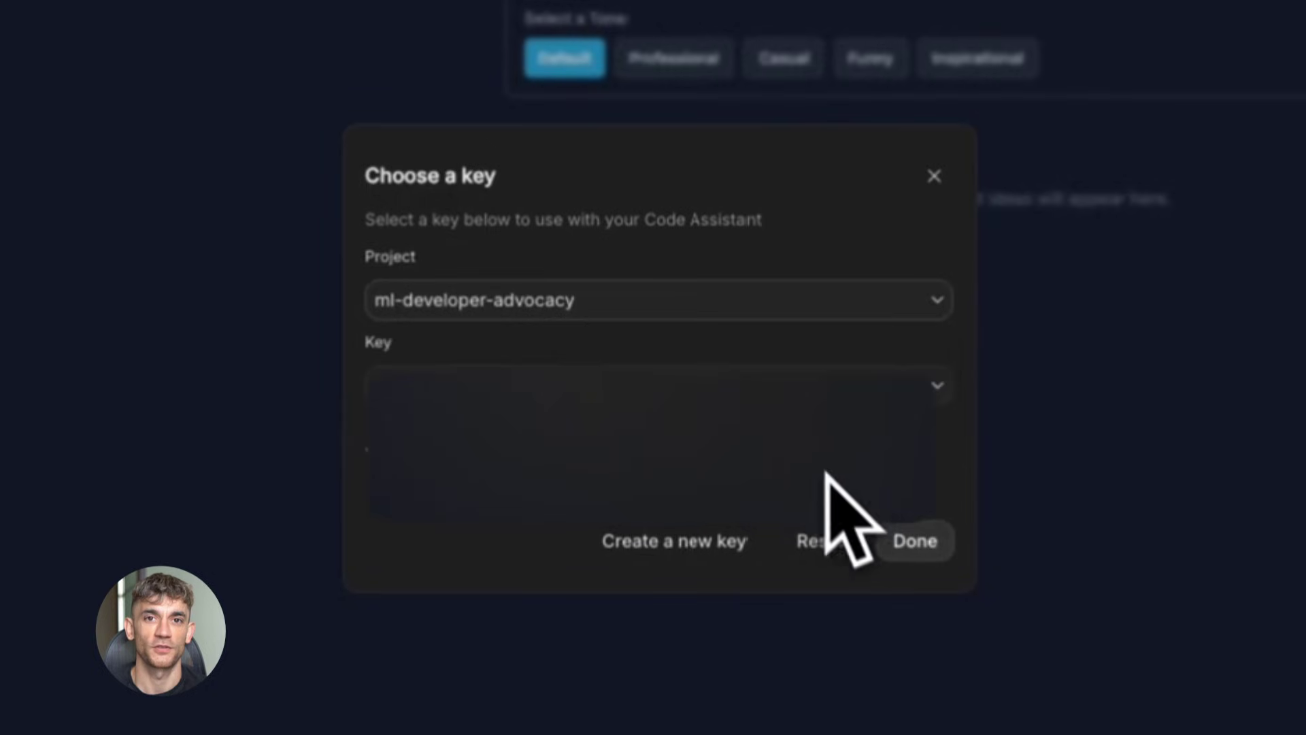
pyautogui.click(914, 541)
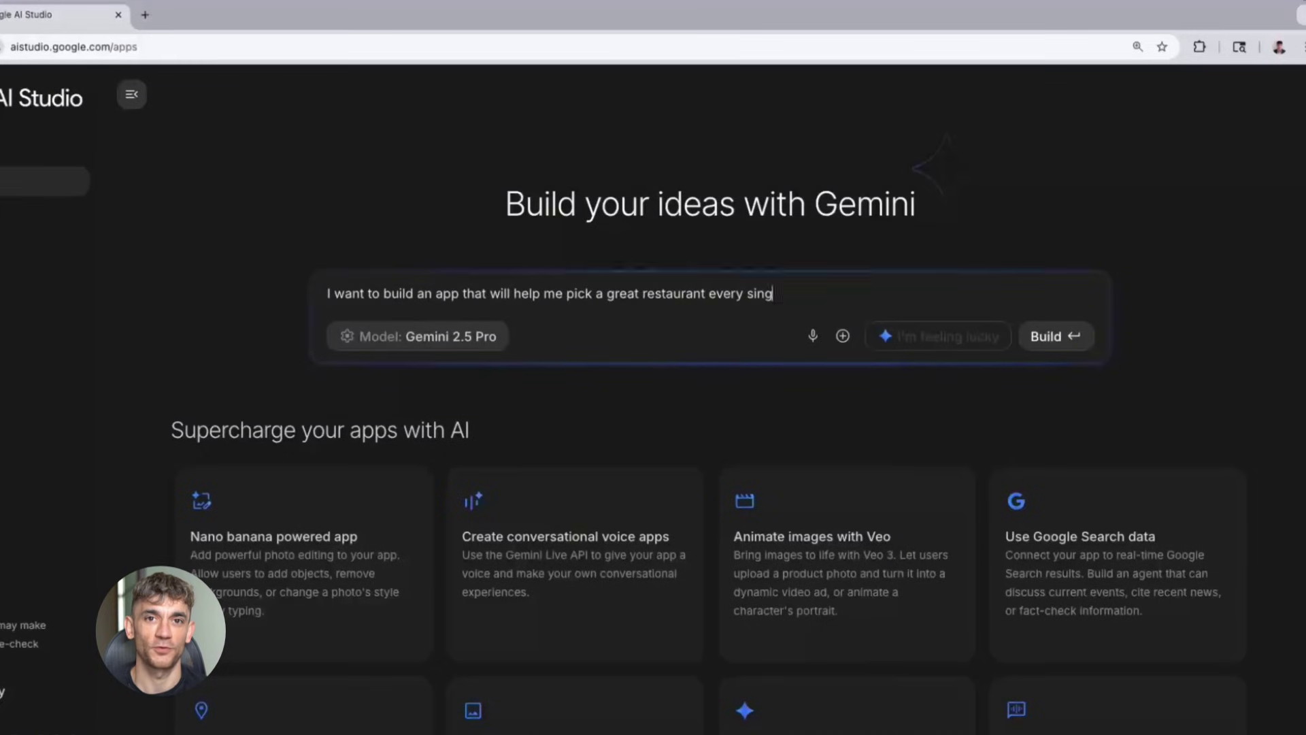
pyautogui.write('maps to view rev')
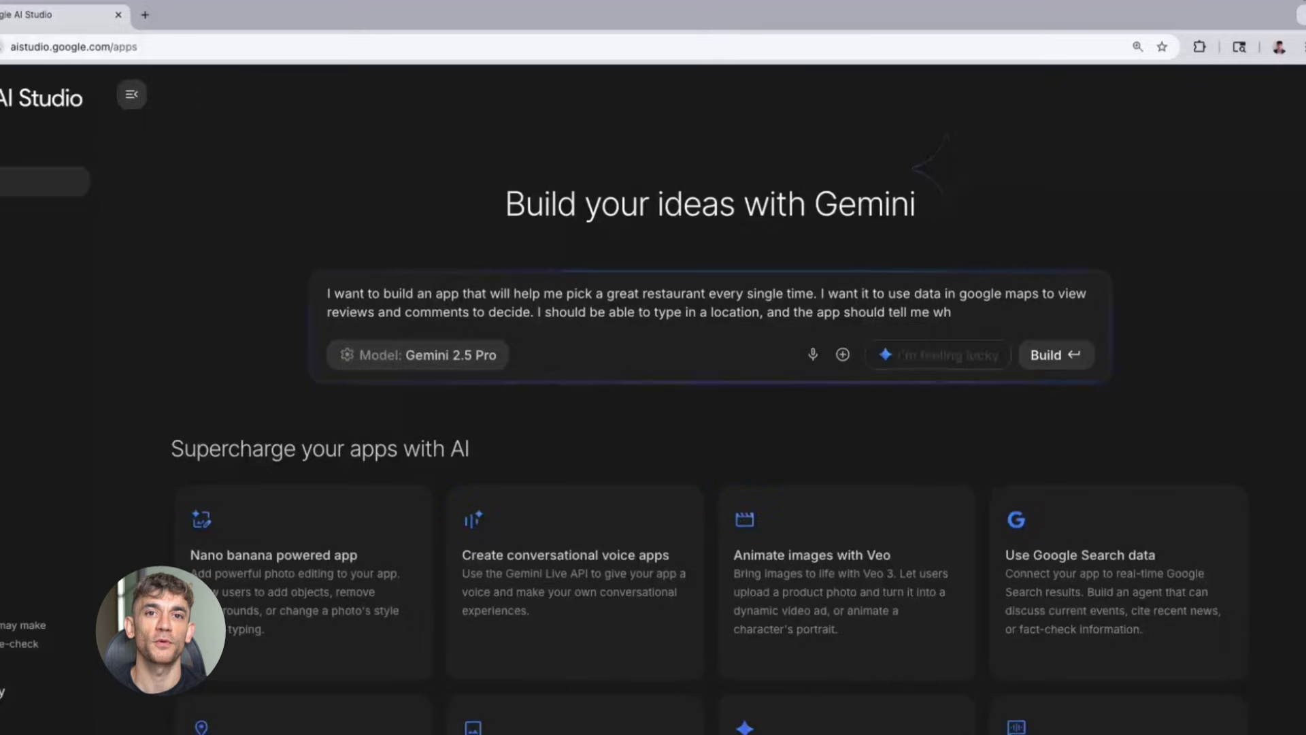
pyautogui.write('/vibe that I am looking for')
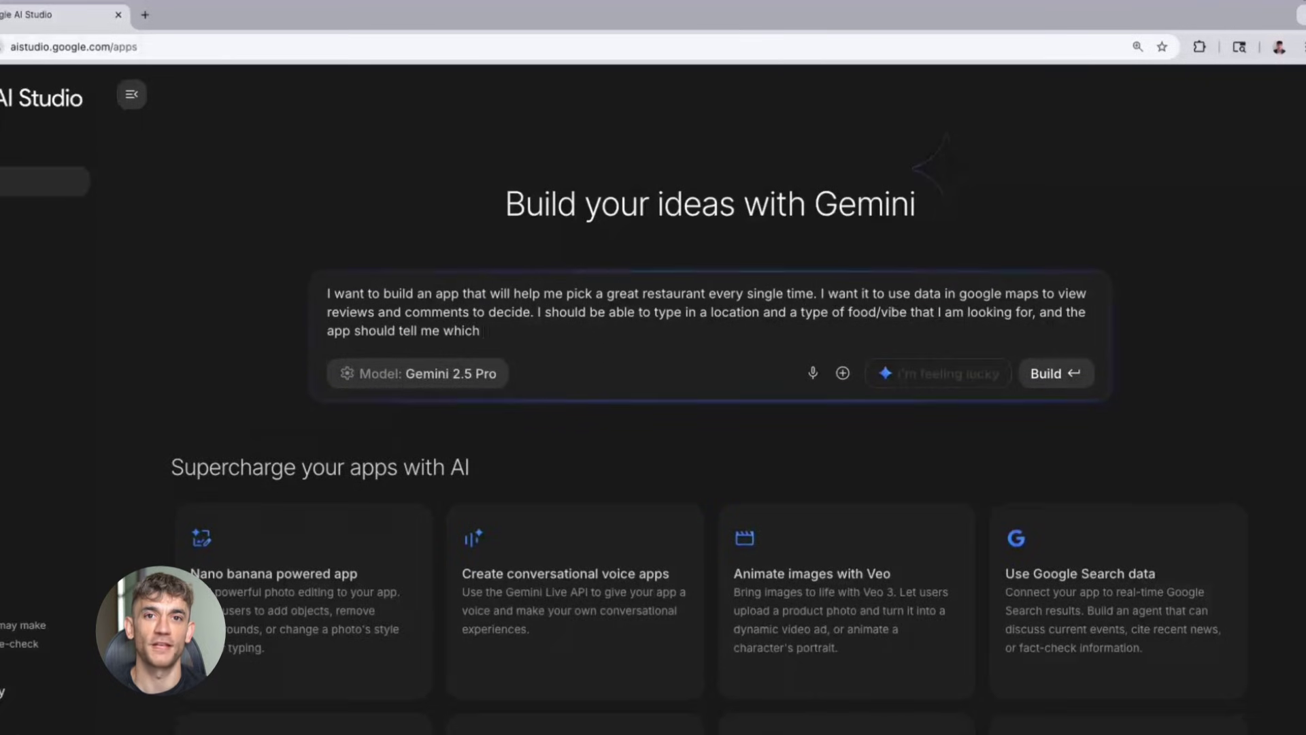
pyautogui.write('s.')
# Submit the Google Maps review-based restaurant-picker idea and browse the suggested features.
pyautogui.press('Return')
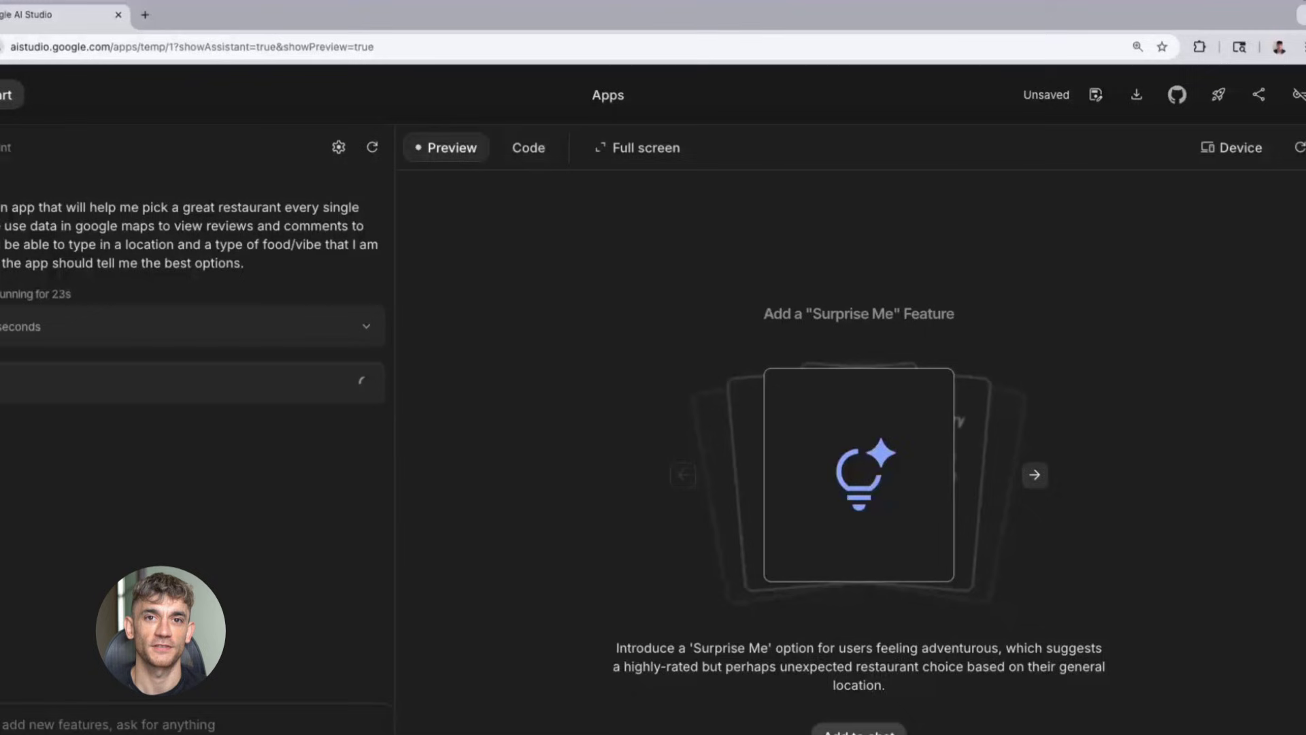
pyautogui.click(1034, 474)
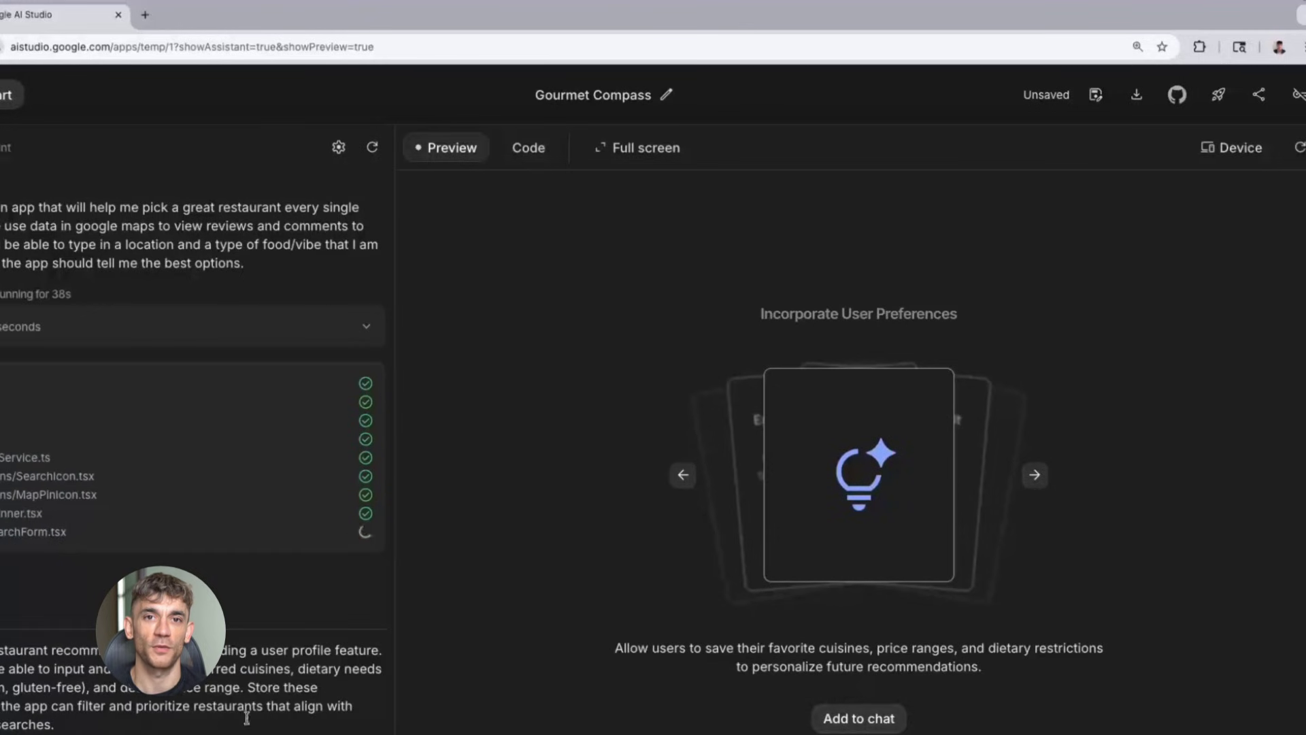
pyautogui.click(681, 476)
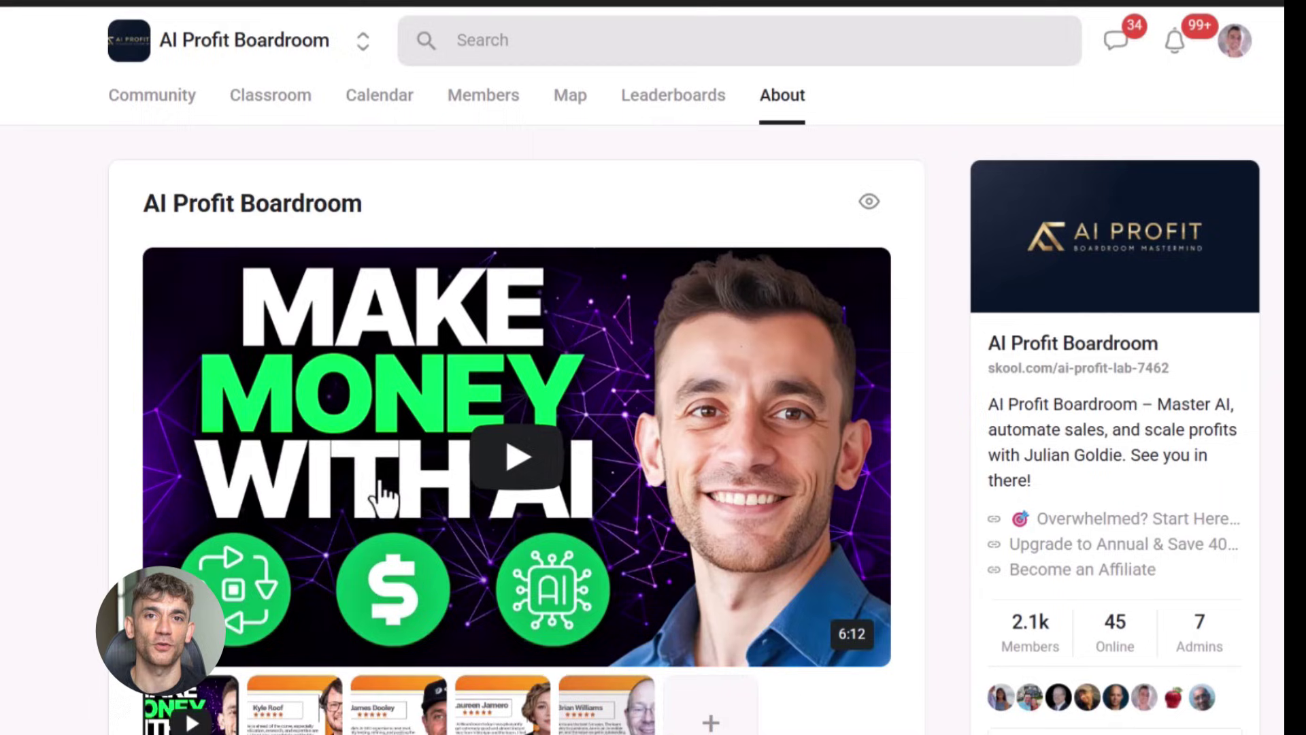
pyautogui.scroll(-2, 488, 467)
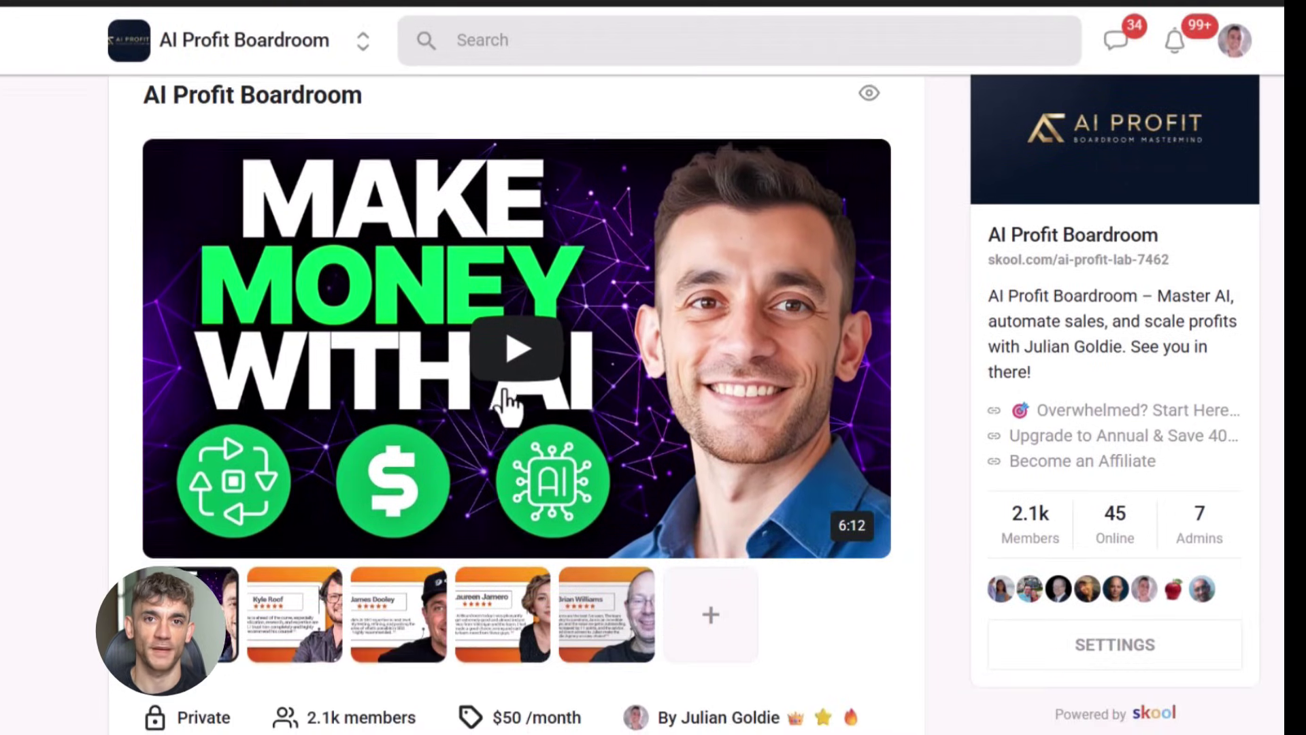
pyautogui.scroll(-3, 612, 408)
pyautogui.scroll(-4, 715, 429)
pyautogui.scroll(-5, 663, 464)
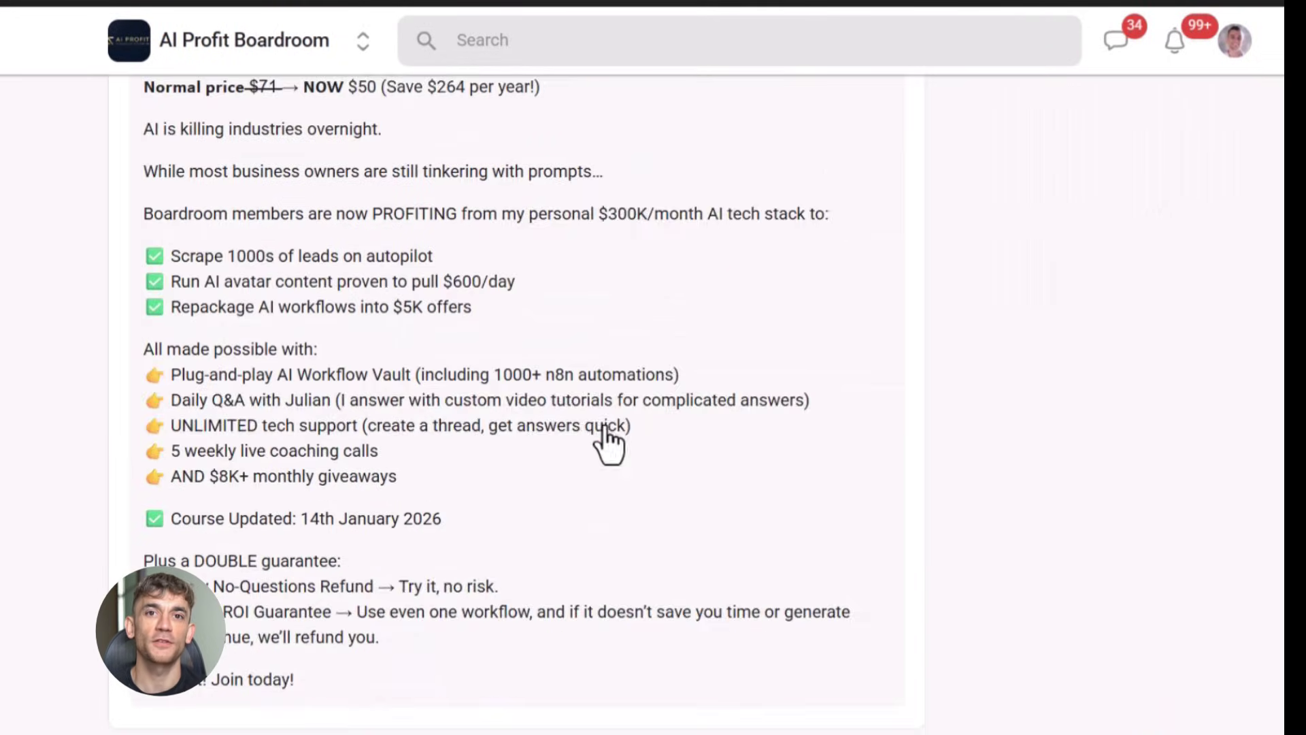
pyautogui.scroll(-1, 592, 428)
pyautogui.scroll(3, 580, 406)
pyautogui.scroll(3, 580, 406)
pyautogui.scroll(4, 580, 406)
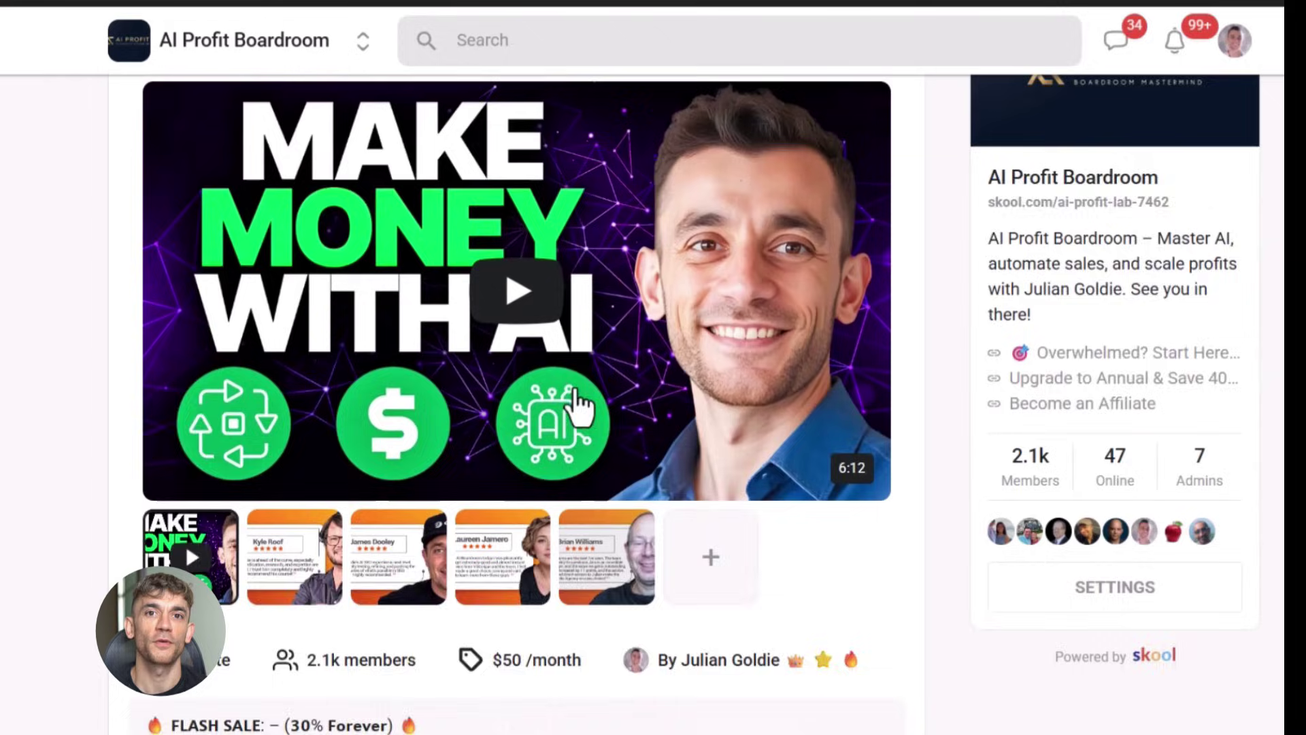
pyautogui.scroll(3, 579, 388)
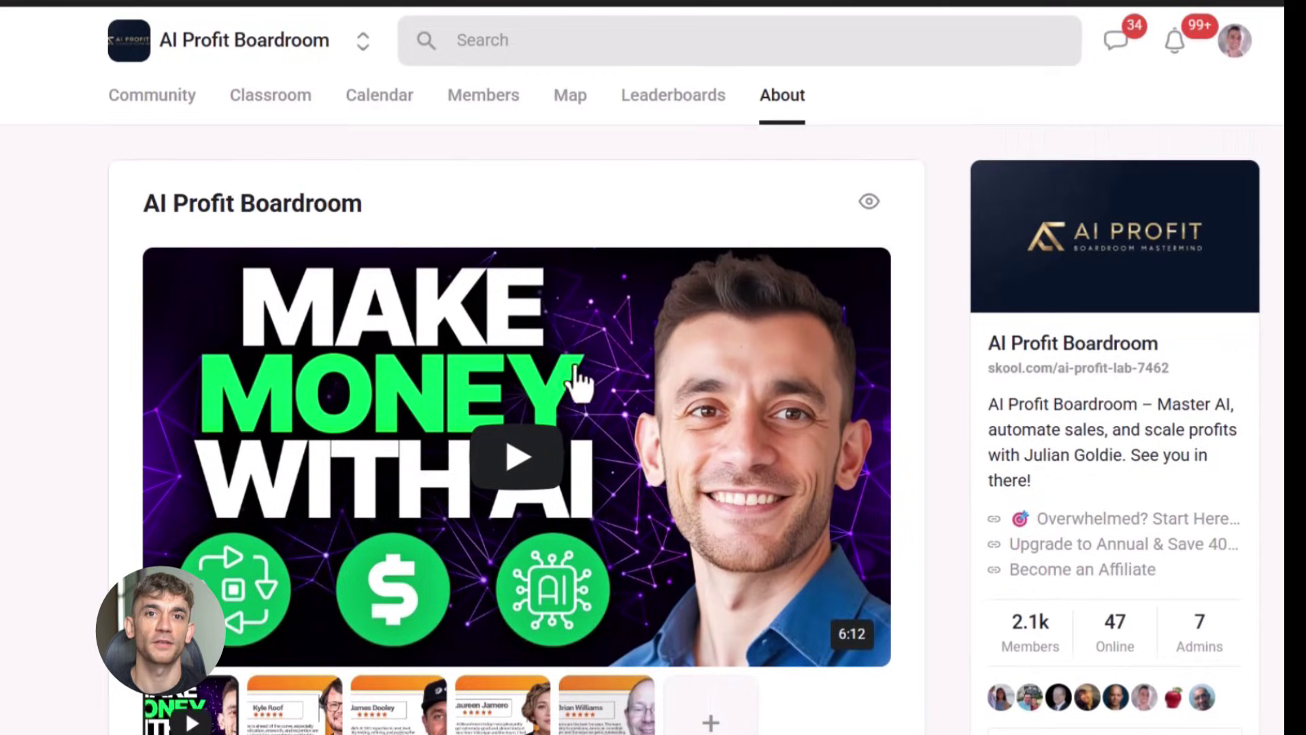
# Go to the Community feed of the AI Profit Boardroom Skool group.
pyautogui.click(151, 97)
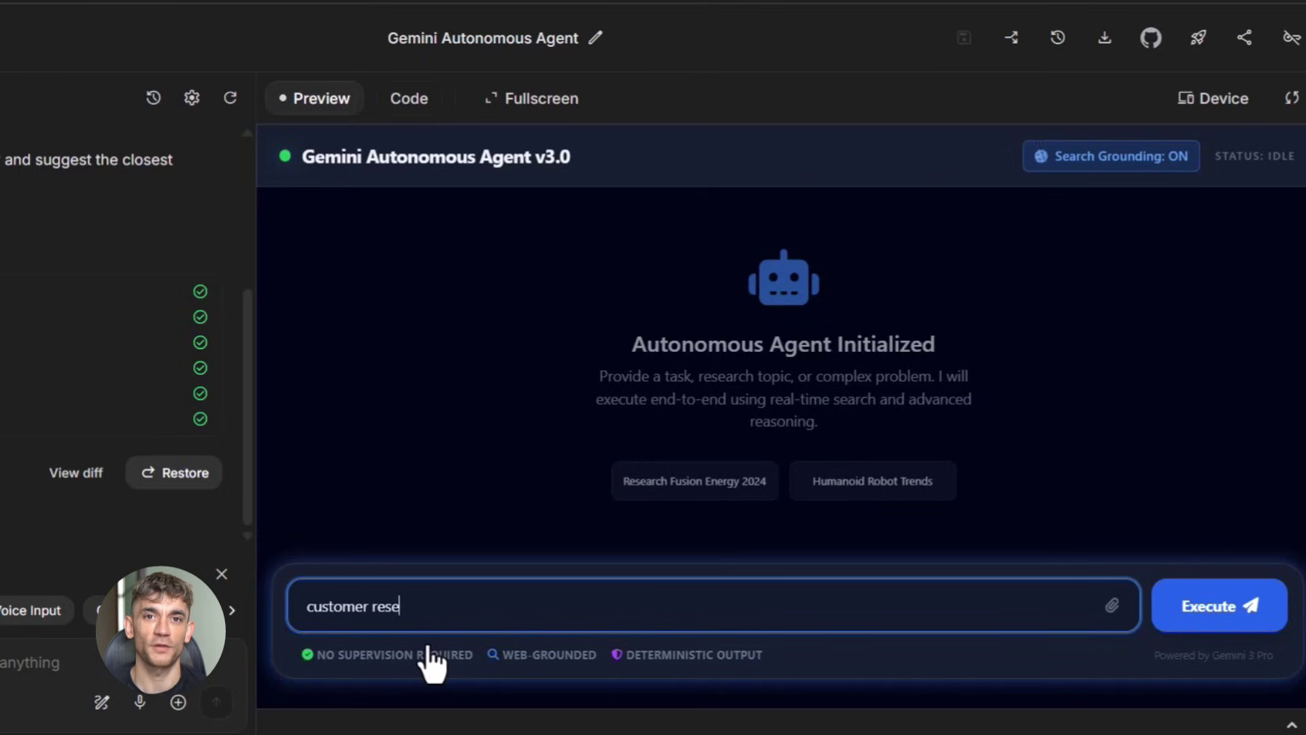
# Execute the 'customer research' task in the Gemini Autonomous Agent app.
pyautogui.click(1206, 612)
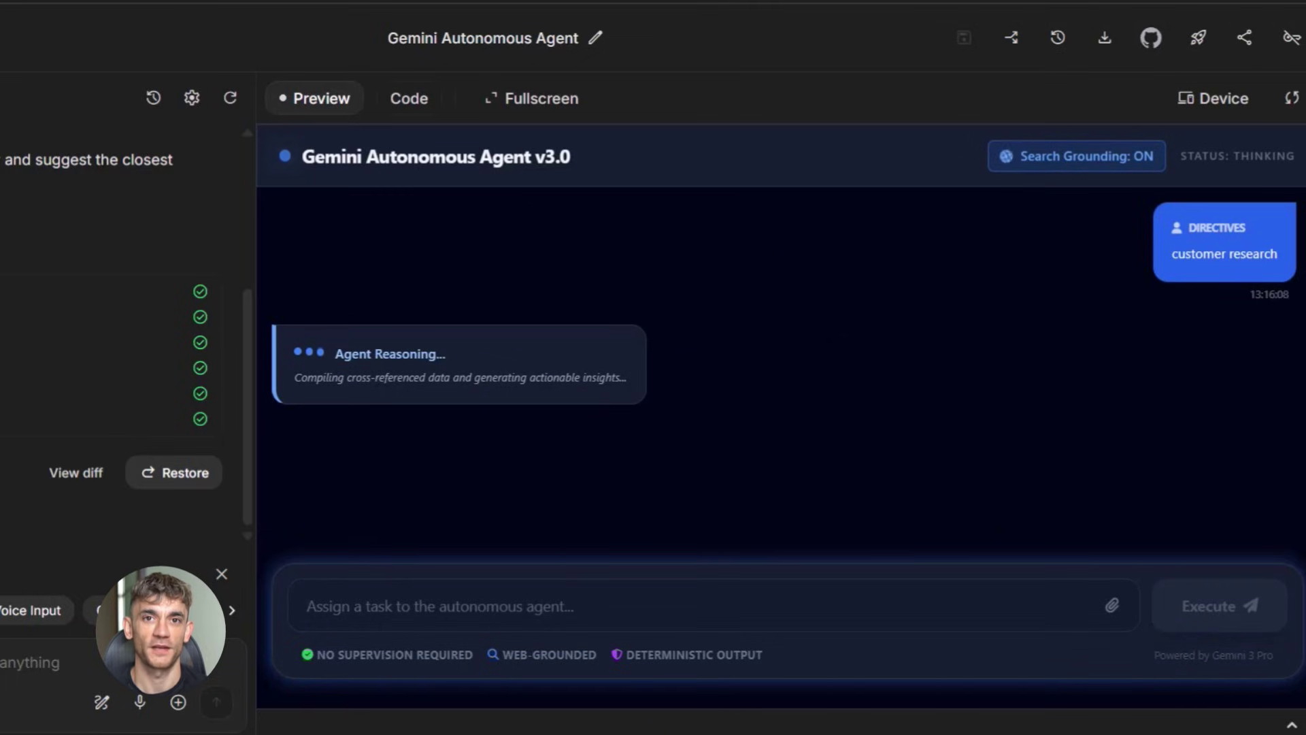
pyautogui.scroll(3, 469, 286)
pyautogui.scroll(3, 378, 286)
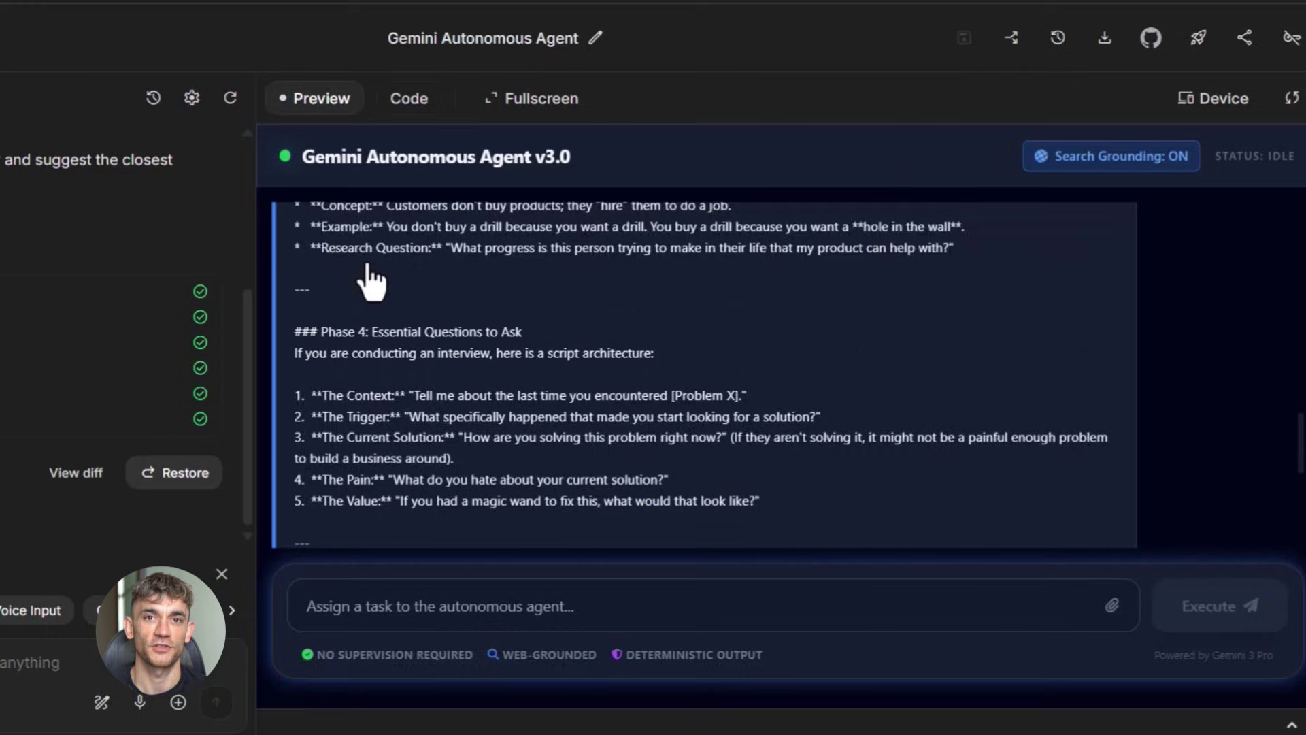
pyautogui.scroll(3, 429, 303)
pyautogui.scroll(4, 429, 303)
pyautogui.scroll(4, 424, 306)
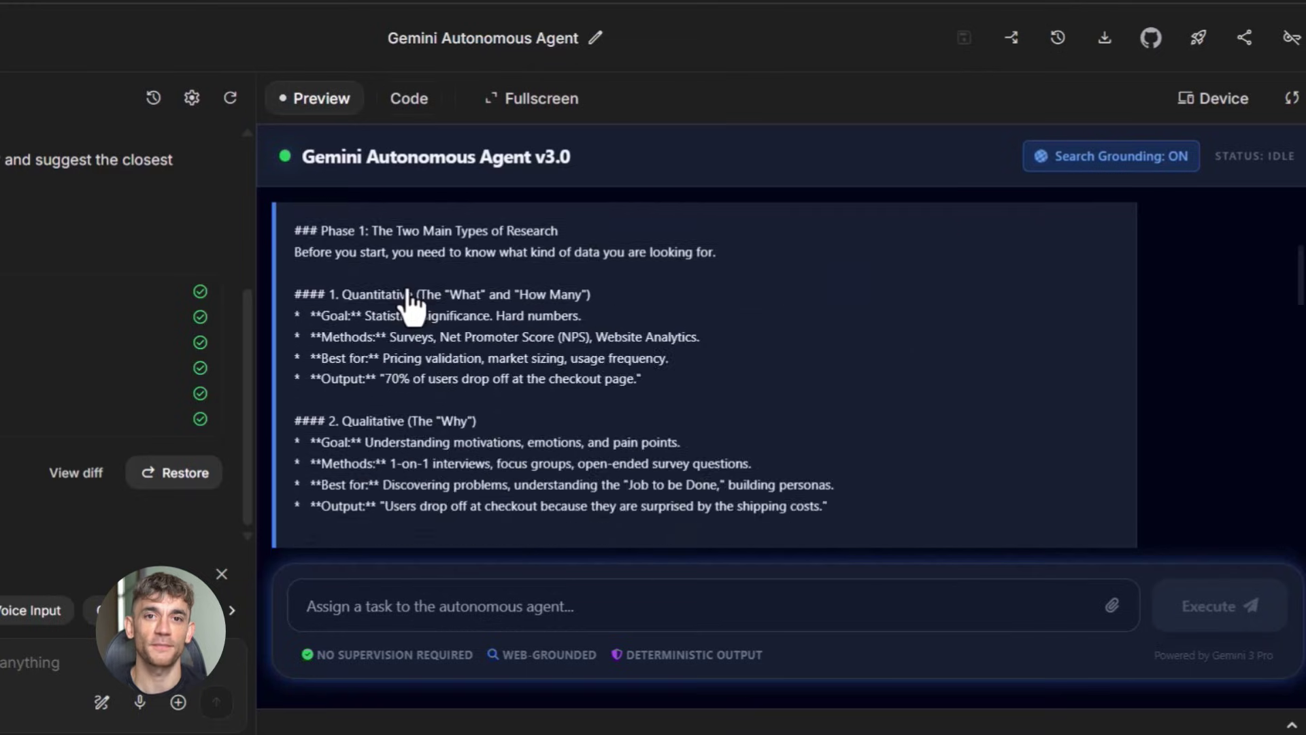
pyautogui.scroll(-4, 414, 307)
pyautogui.scroll(-4, 429, 306)
pyautogui.scroll(-4, 472, 380)
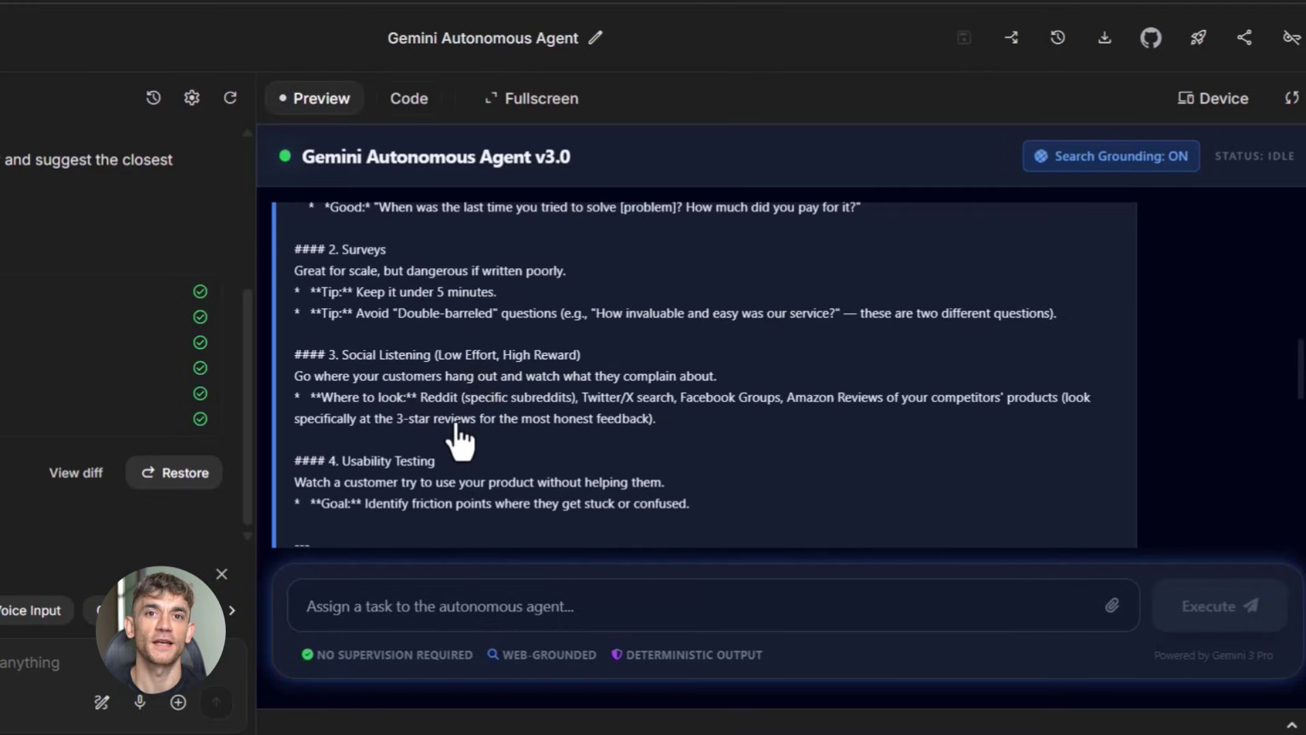
pyautogui.scroll(-5, 461, 440)
pyautogui.scroll(-5, 449, 408)
pyautogui.scroll(-4, 418, 393)
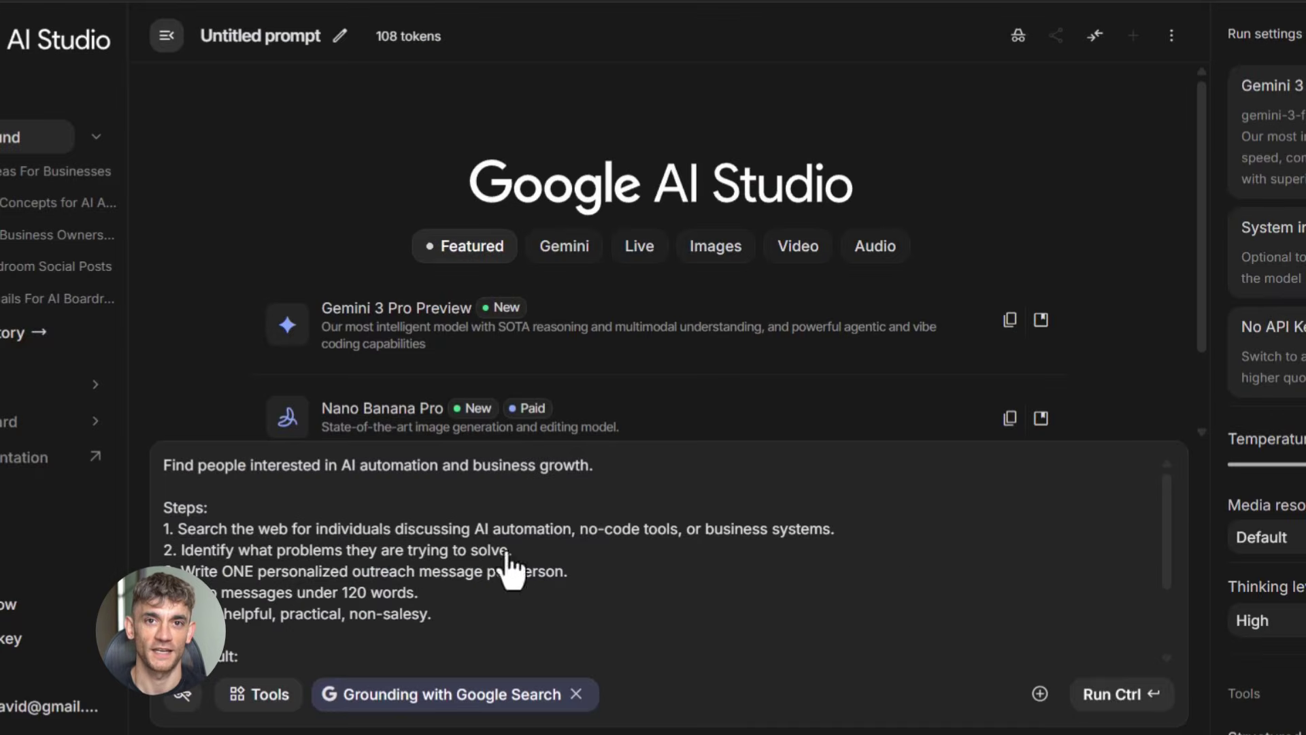
pyautogui.scroll(-2, 440, 643)
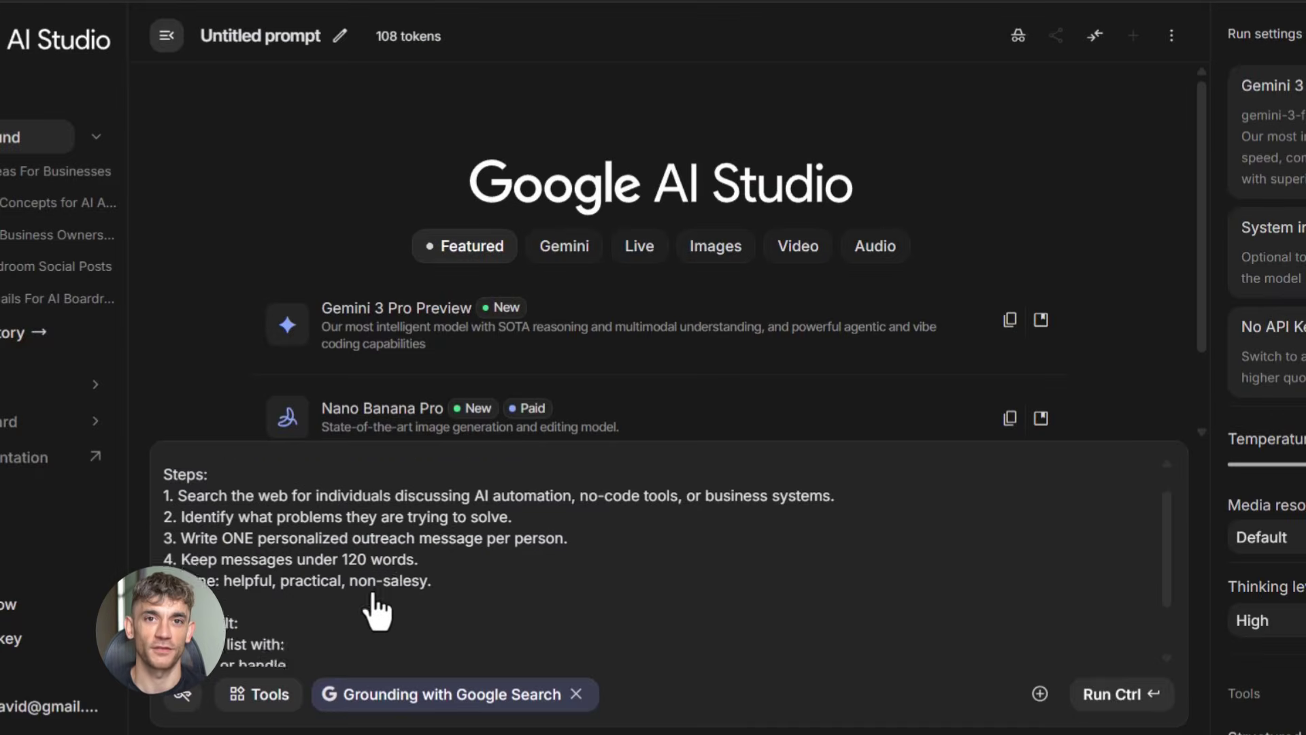
pyautogui.scroll(-3, 307, 603)
pyautogui.scroll(3, 253, 634)
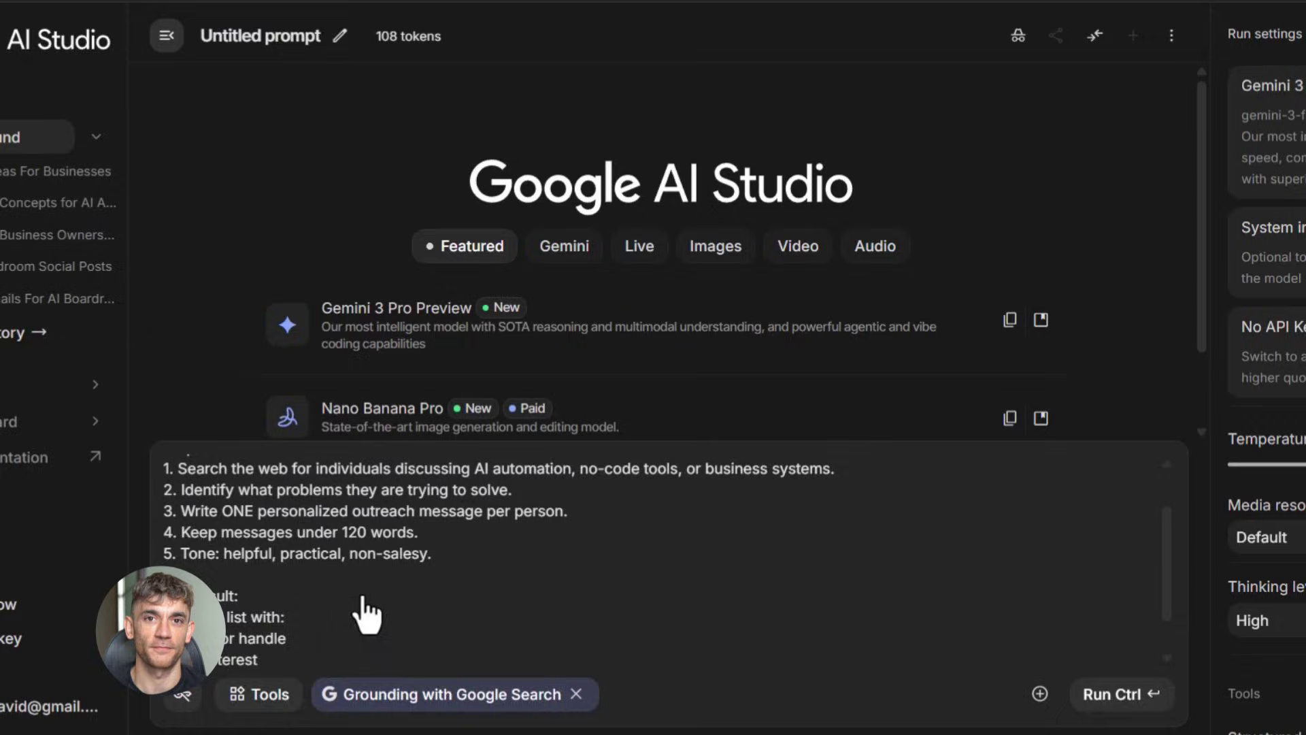
pyautogui.scroll(3, 368, 602)
# Run the Google Search-grounded prompt for AI automation prospects and outreach messages.
pyautogui.click(1113, 694)
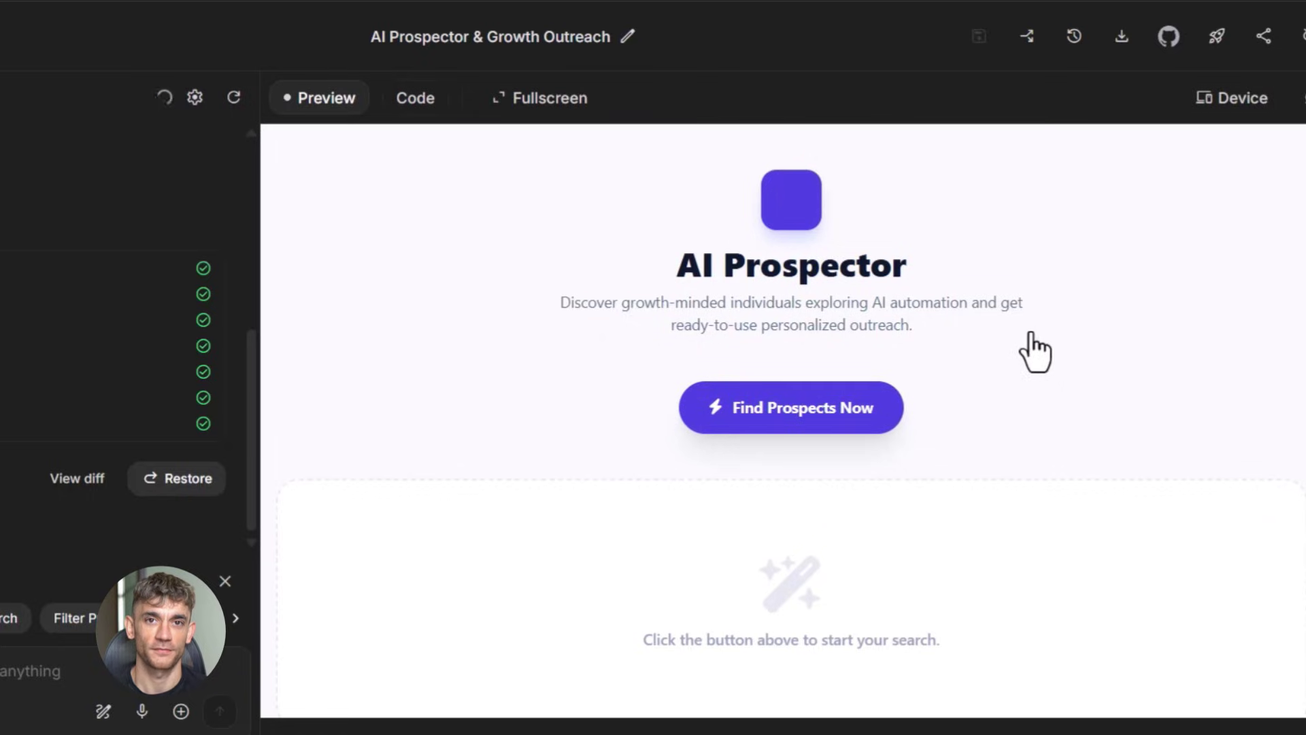
pyautogui.scroll(-1, 1084, 460)
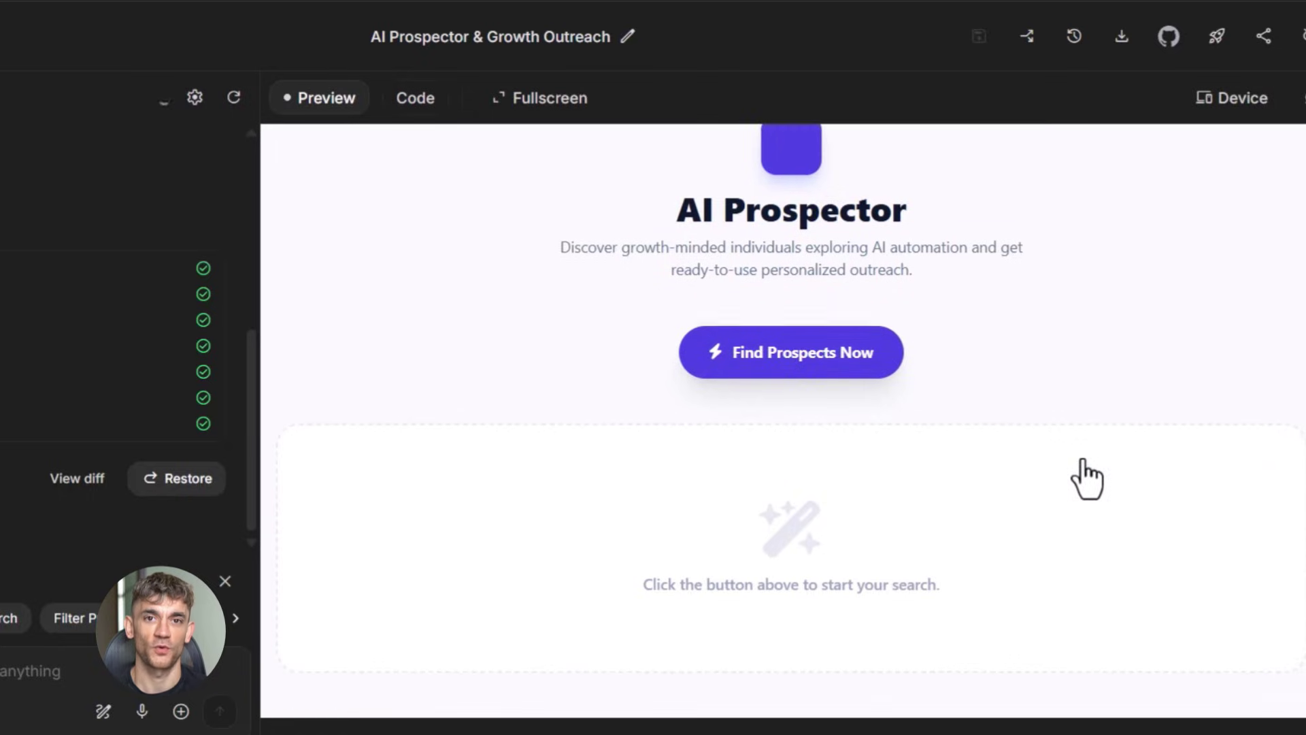
pyautogui.scroll(1, 1085, 460)
# Start Find Prospects Now in the AI Prospector app preview.
pyautogui.click(795, 408)
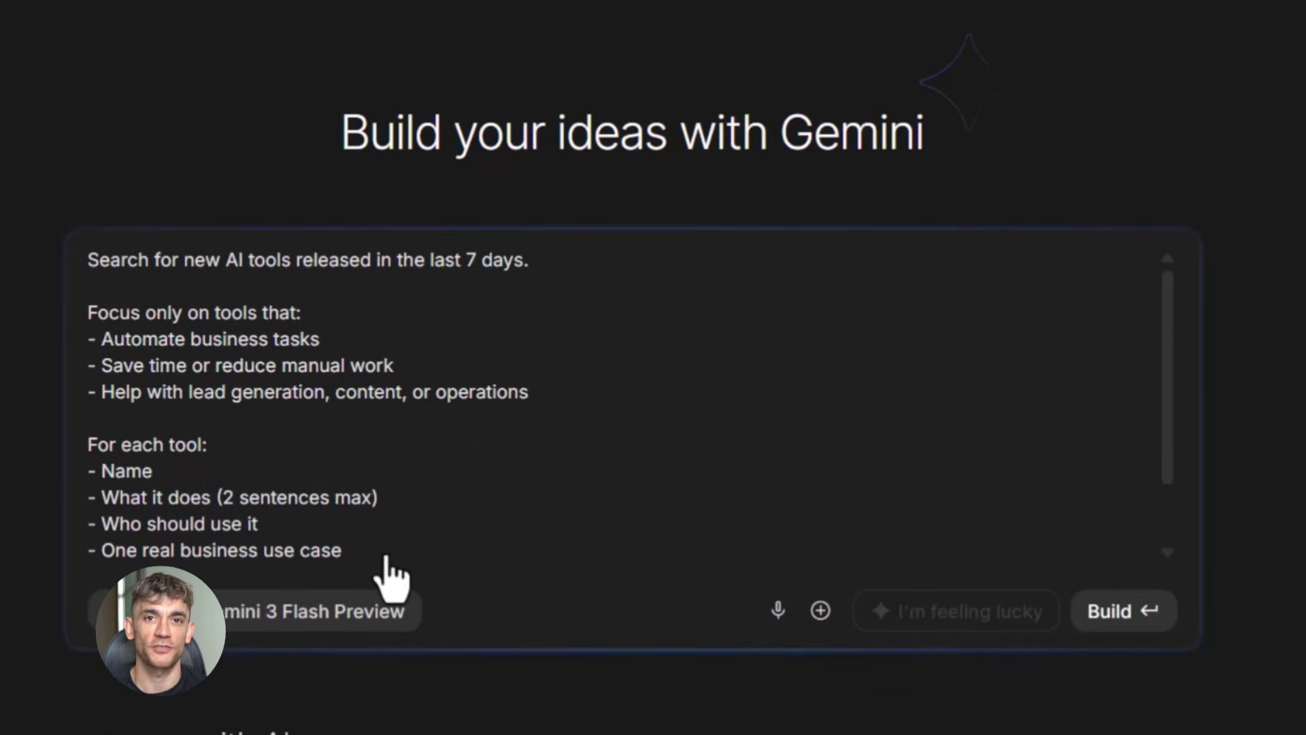
pyautogui.scroll(-2, 393, 572)
pyautogui.scroll(-1, 346, 551)
pyautogui.scroll(3, 265, 531)
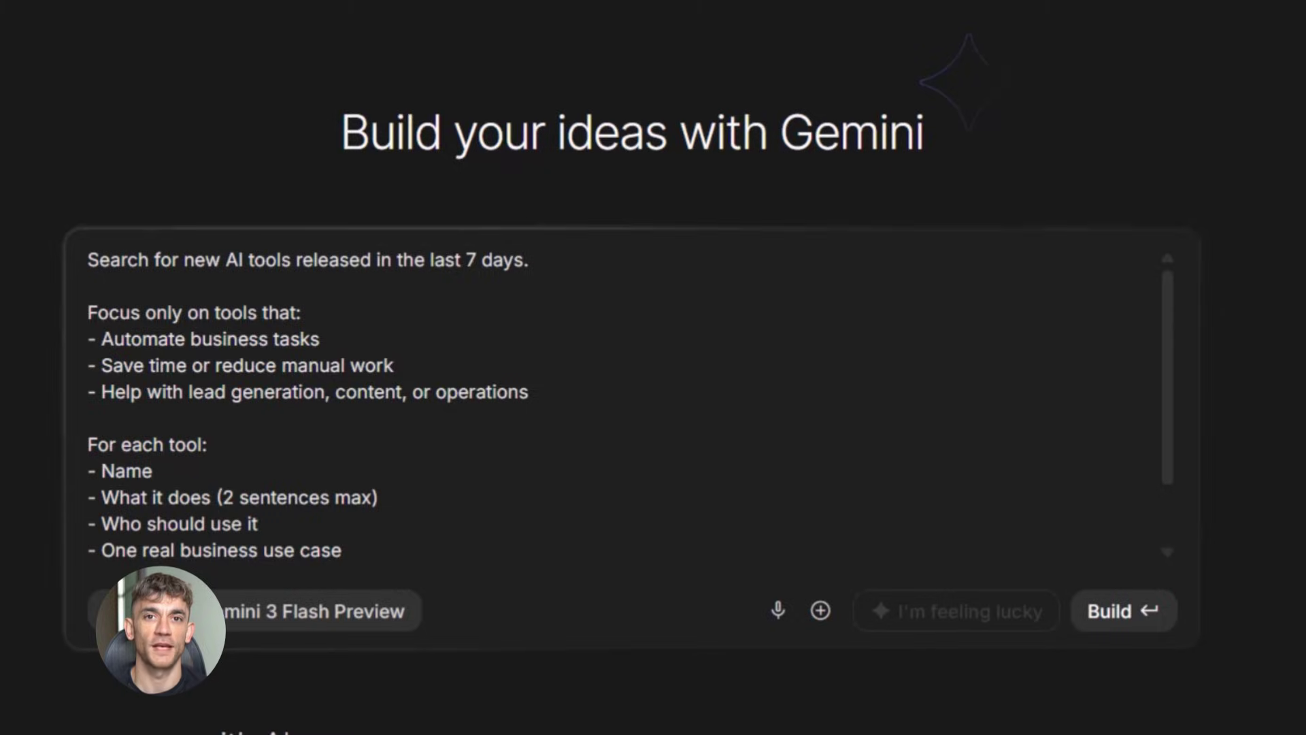
# Build the AI Tool Radar app from the 7-day AI tools prompt and view its code.
pyautogui.click(1123, 612)
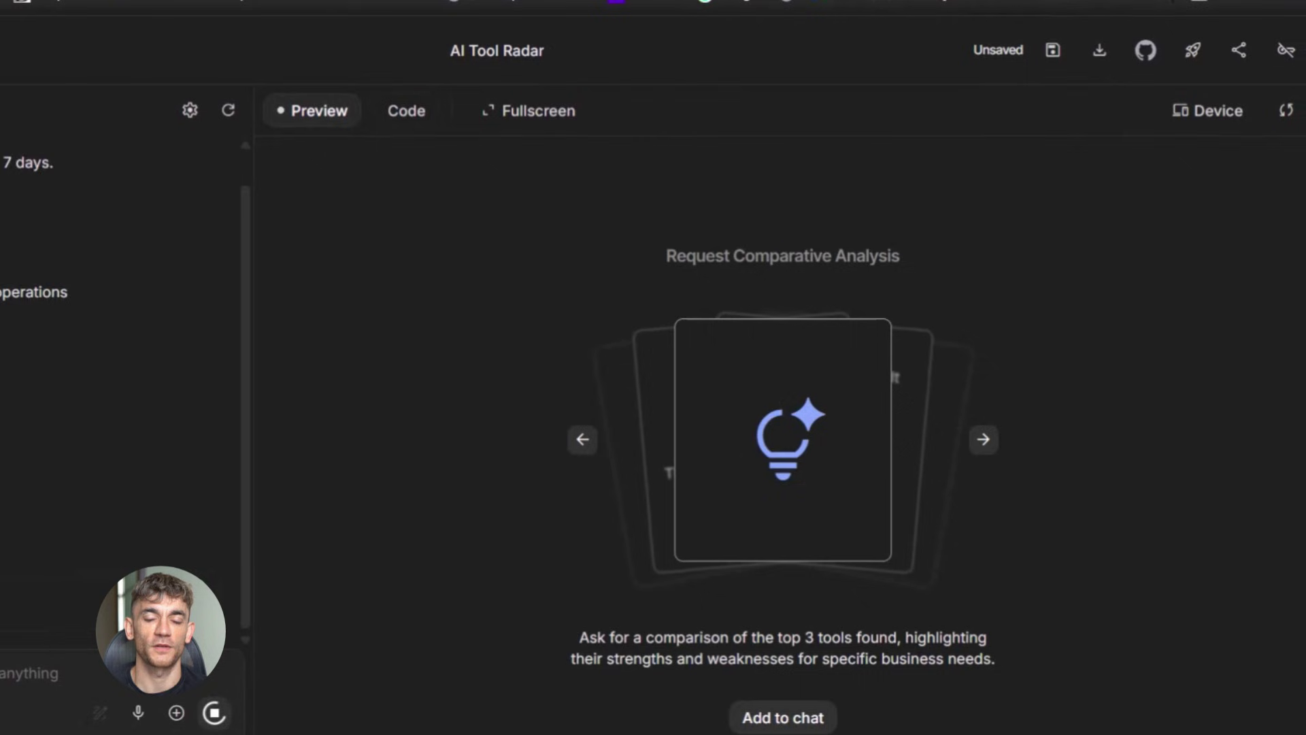
pyautogui.click(409, 112)
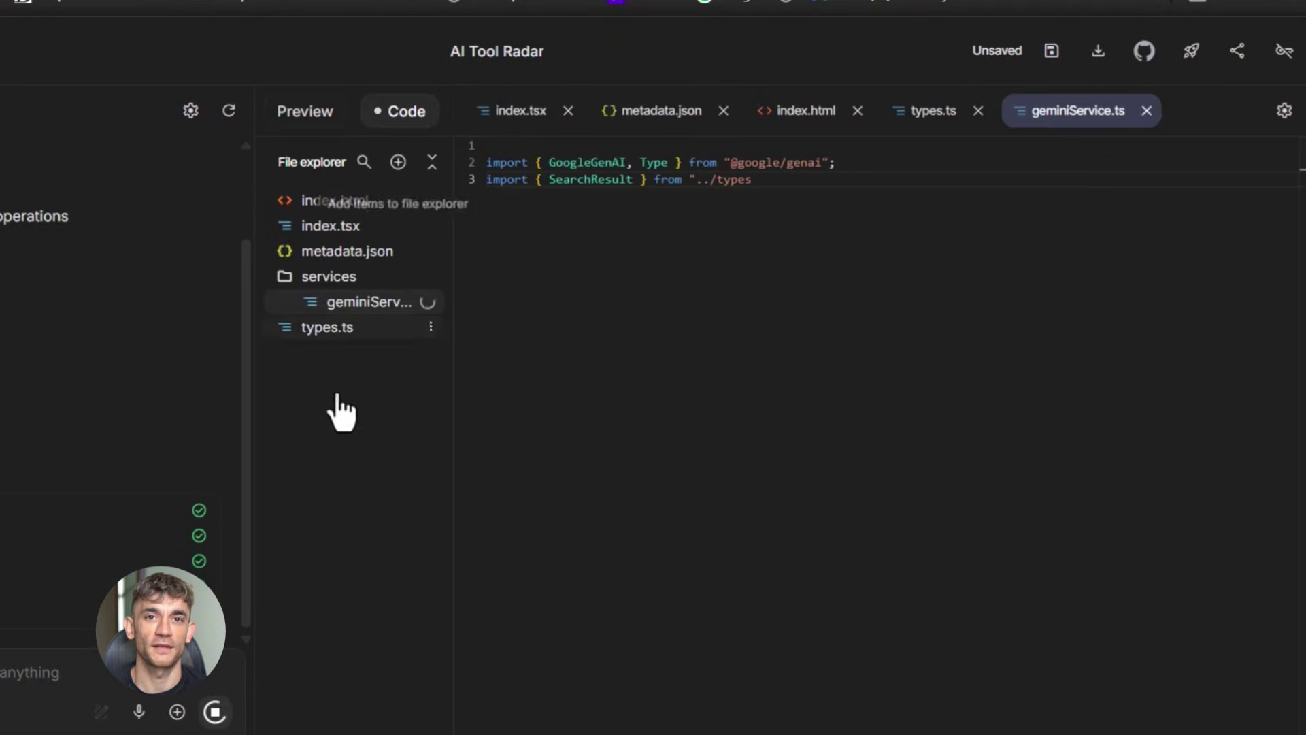
pyautogui.scroll(-2, 627, 567)
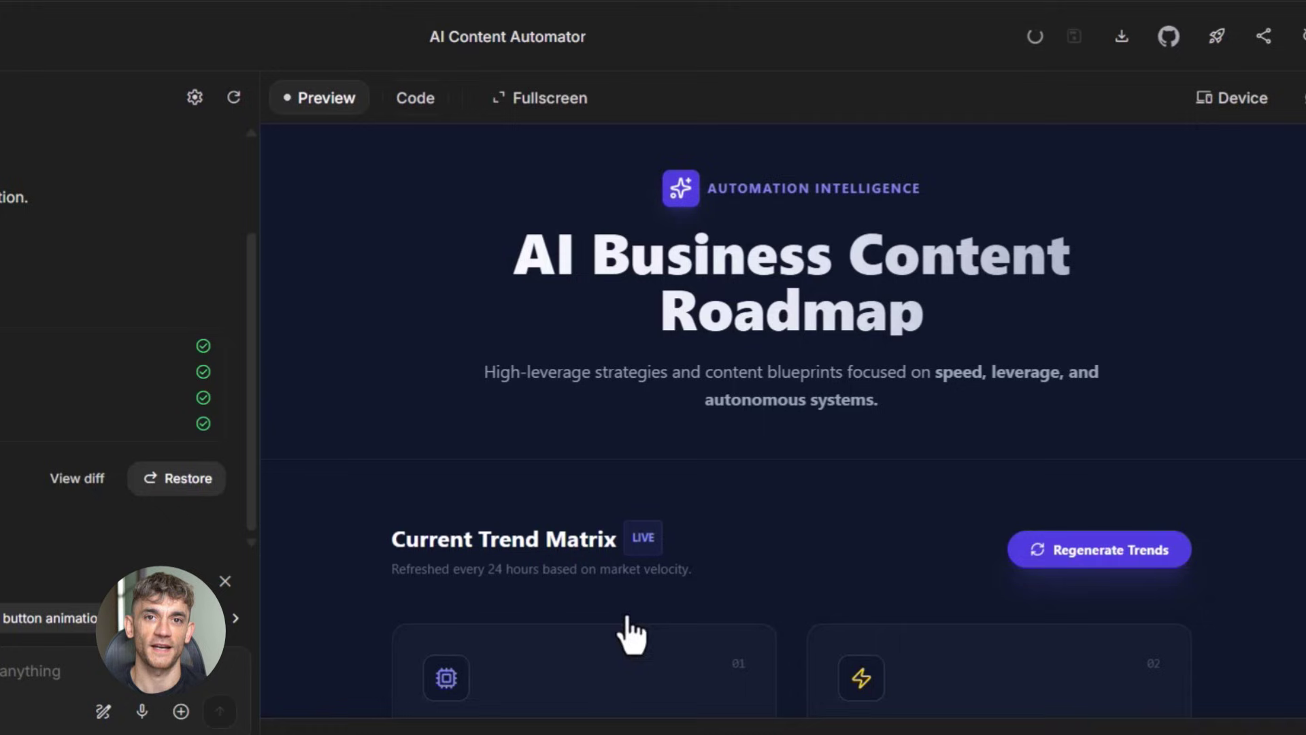
pyautogui.scroll(-3, 596, 393)
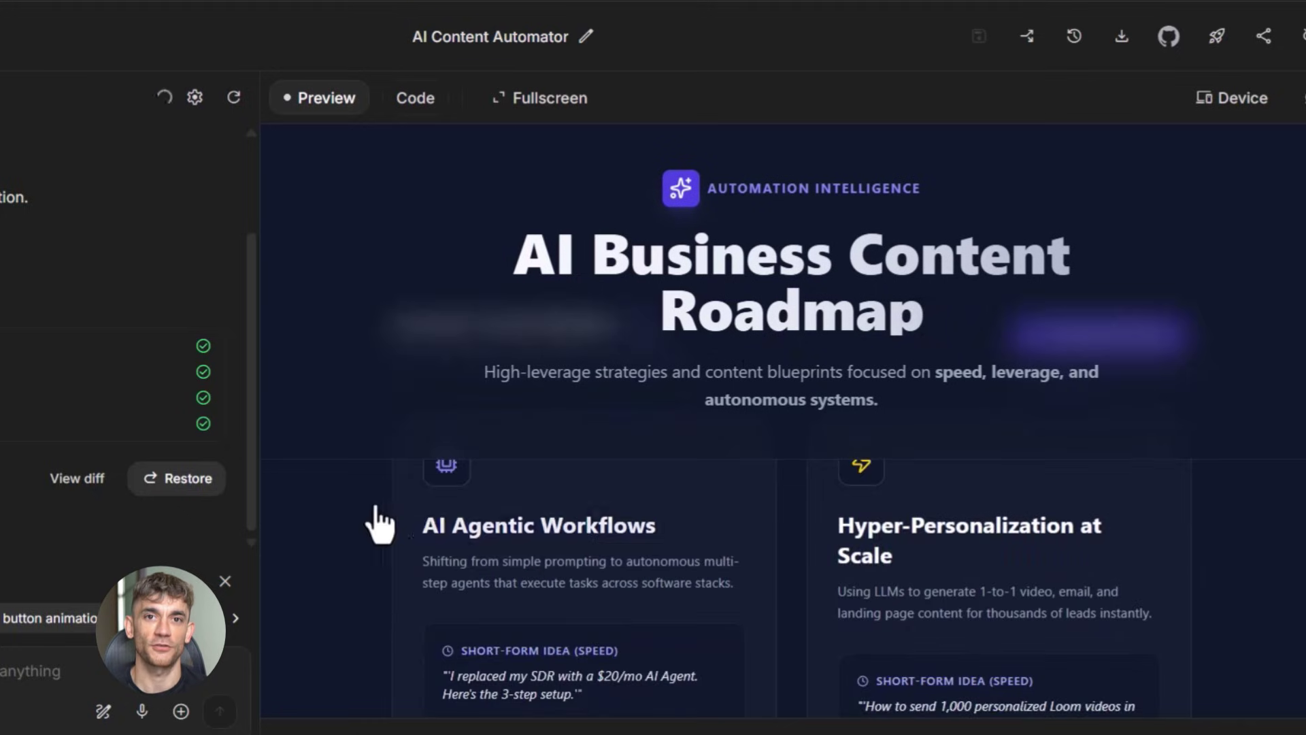
pyautogui.scroll(-5, 712, 582)
pyautogui.scroll(-4, 511, 634)
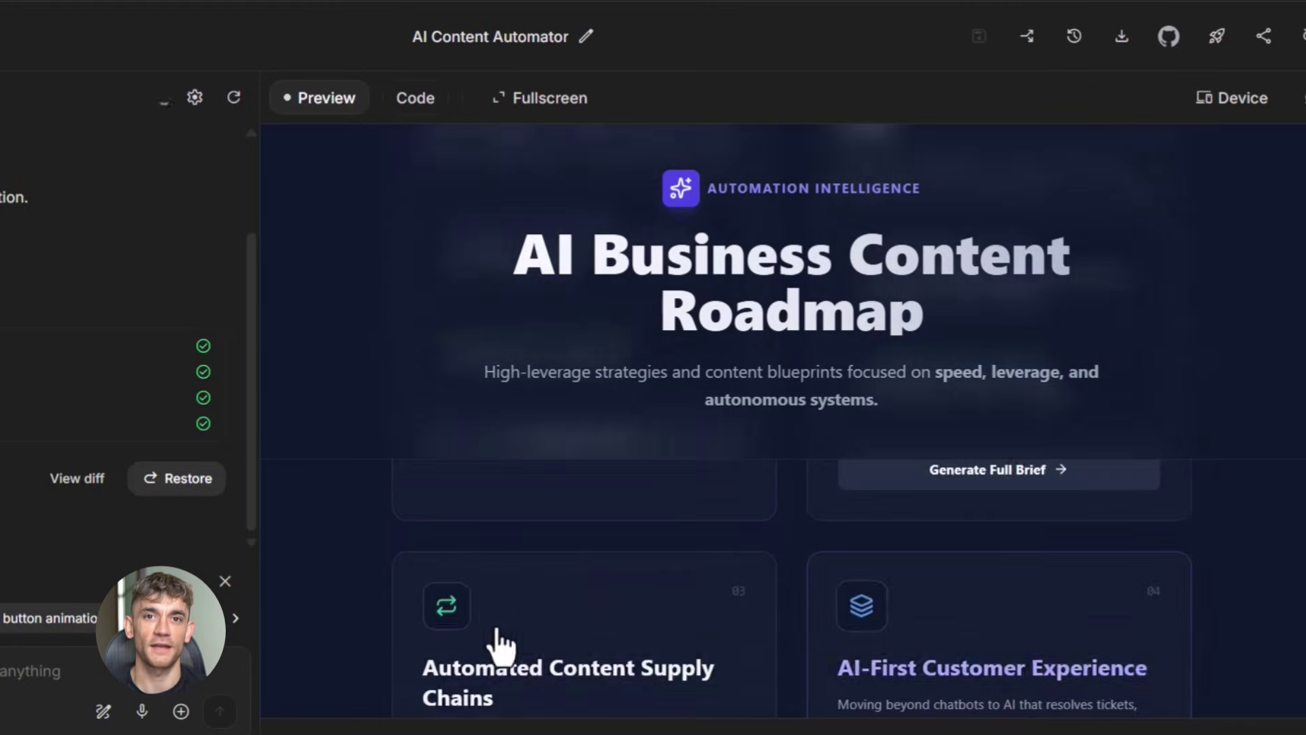
pyautogui.scroll(-4, 959, 612)
pyautogui.scroll(-4, 899, 634)
pyautogui.scroll(-3, 693, 618)
pyautogui.scroll(-4, 695, 618)
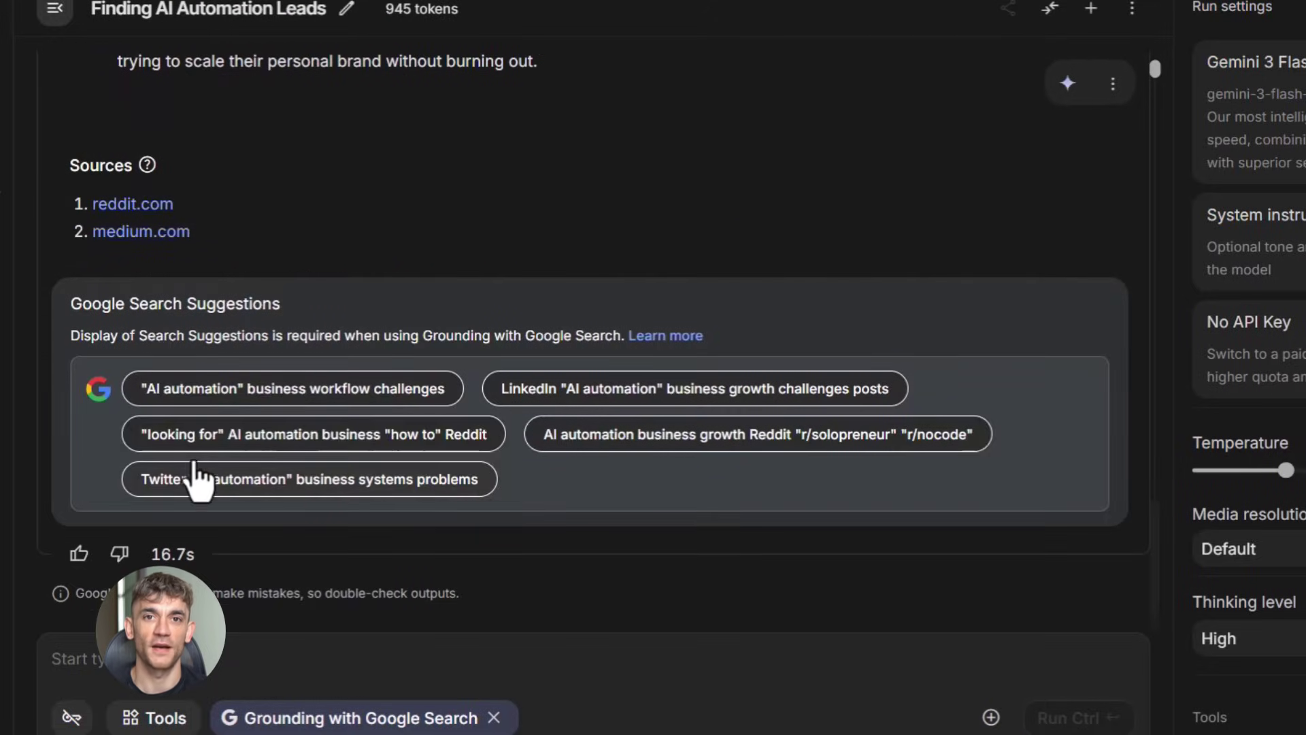
pyautogui.scroll(4, 450, 419)
pyautogui.scroll(4, 457, 418)
pyautogui.scroll(5, 455, 419)
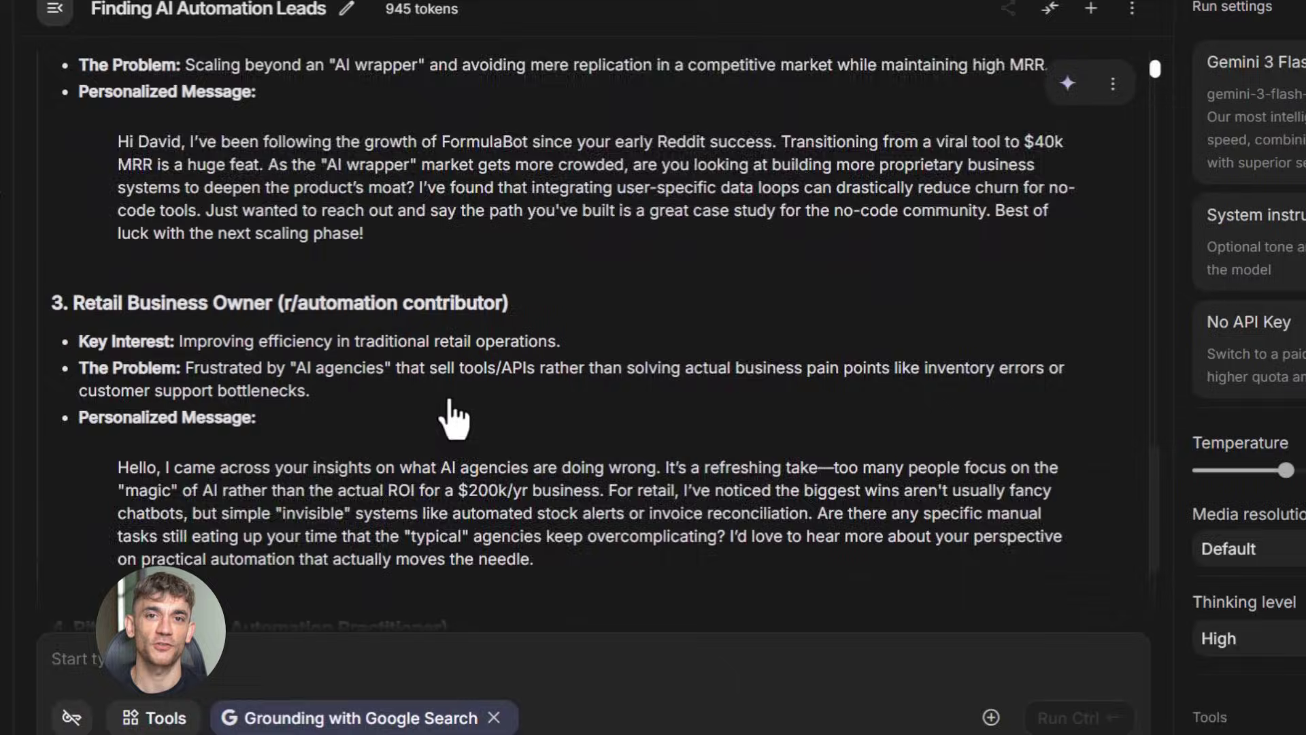
pyautogui.scroll(5, 456, 419)
pyautogui.scroll(5, 456, 418)
pyautogui.scroll(3, 456, 419)
pyautogui.scroll(-5, 456, 419)
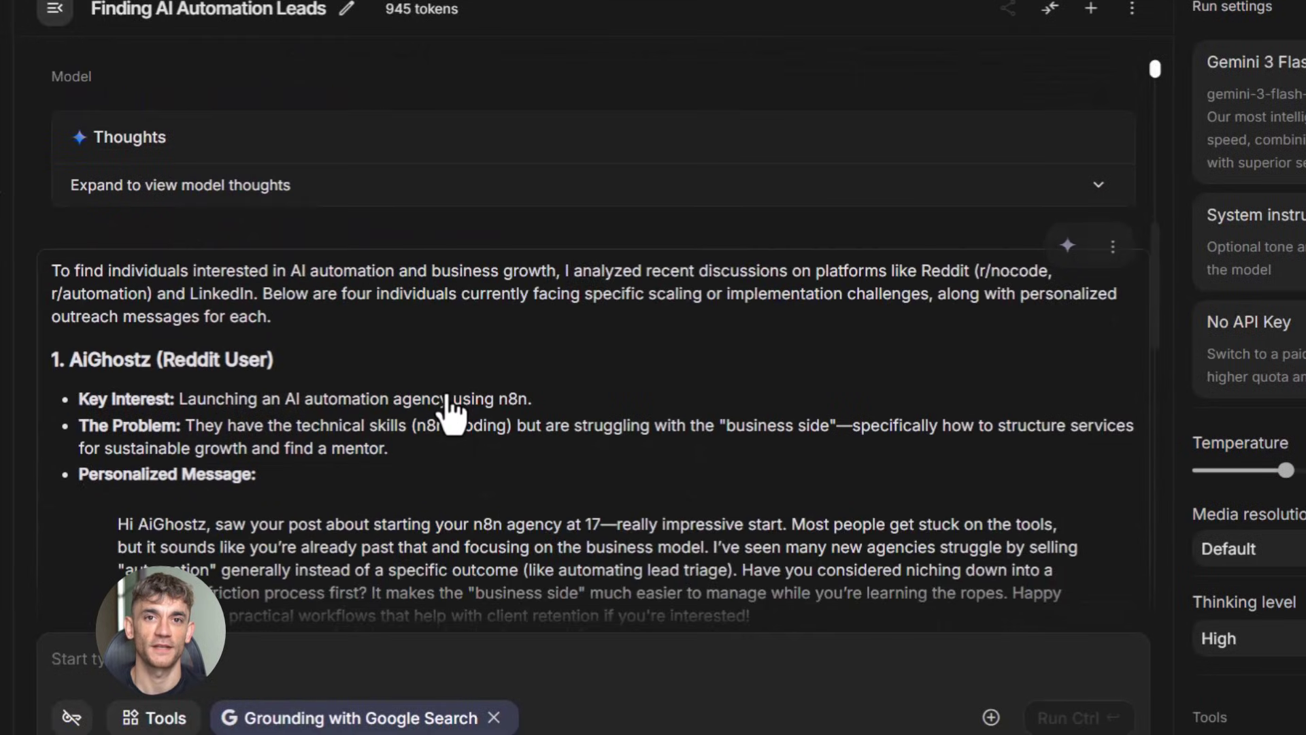
pyautogui.scroll(-2, 456, 235)
pyautogui.scroll(-4, 322, 331)
pyautogui.scroll(-3, 322, 331)
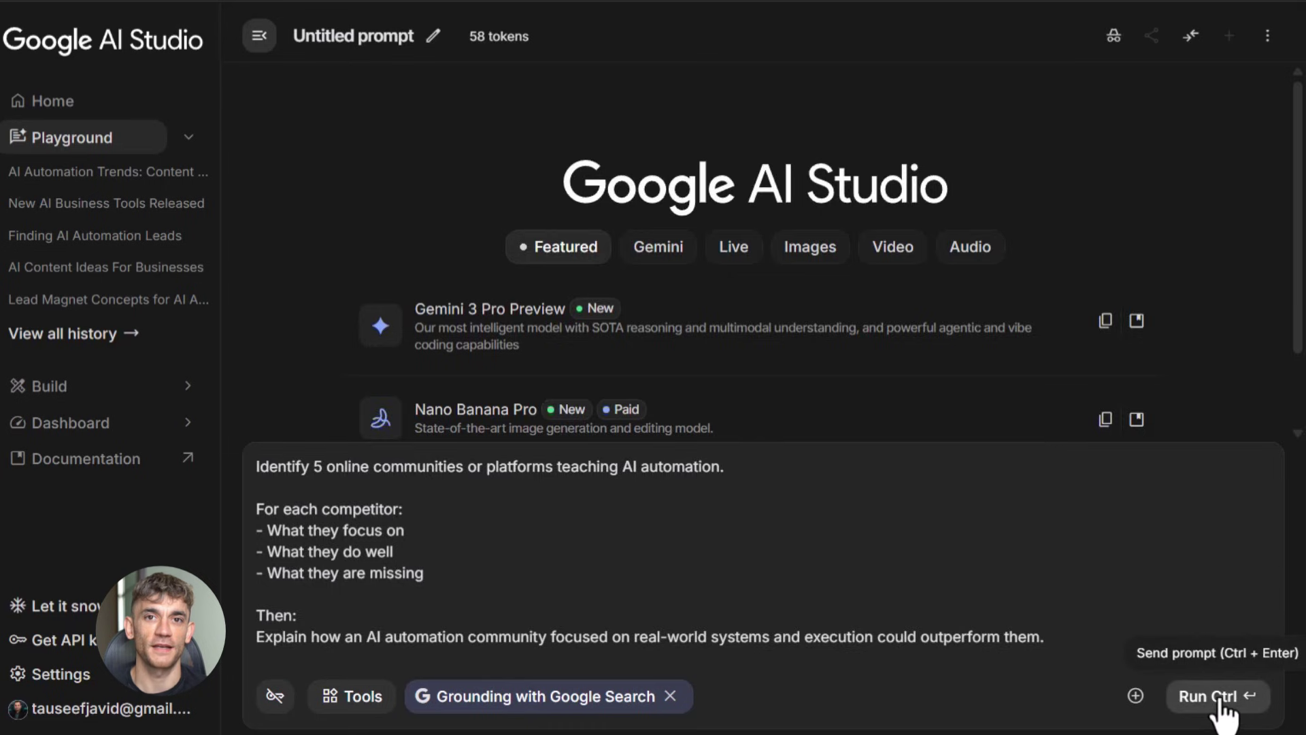
# Run the grounded competitor gap-analysis prompt on AI automation communities.
pyautogui.click(1208, 695)
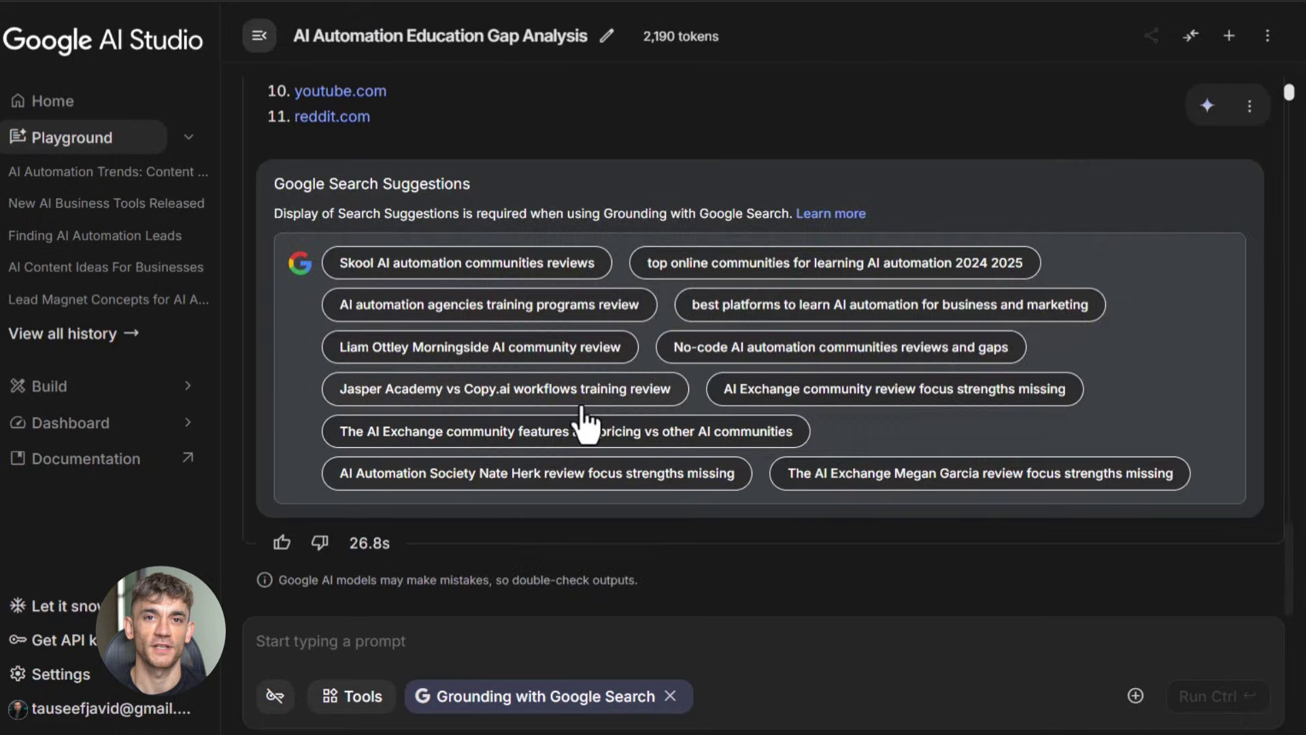
pyautogui.scroll(3, 586, 418)
pyautogui.scroll(3, 572, 424)
pyautogui.scroll(3, 561, 424)
pyautogui.scroll(2, 551, 429)
pyautogui.scroll(4, 552, 434)
pyautogui.scroll(2, 551, 434)
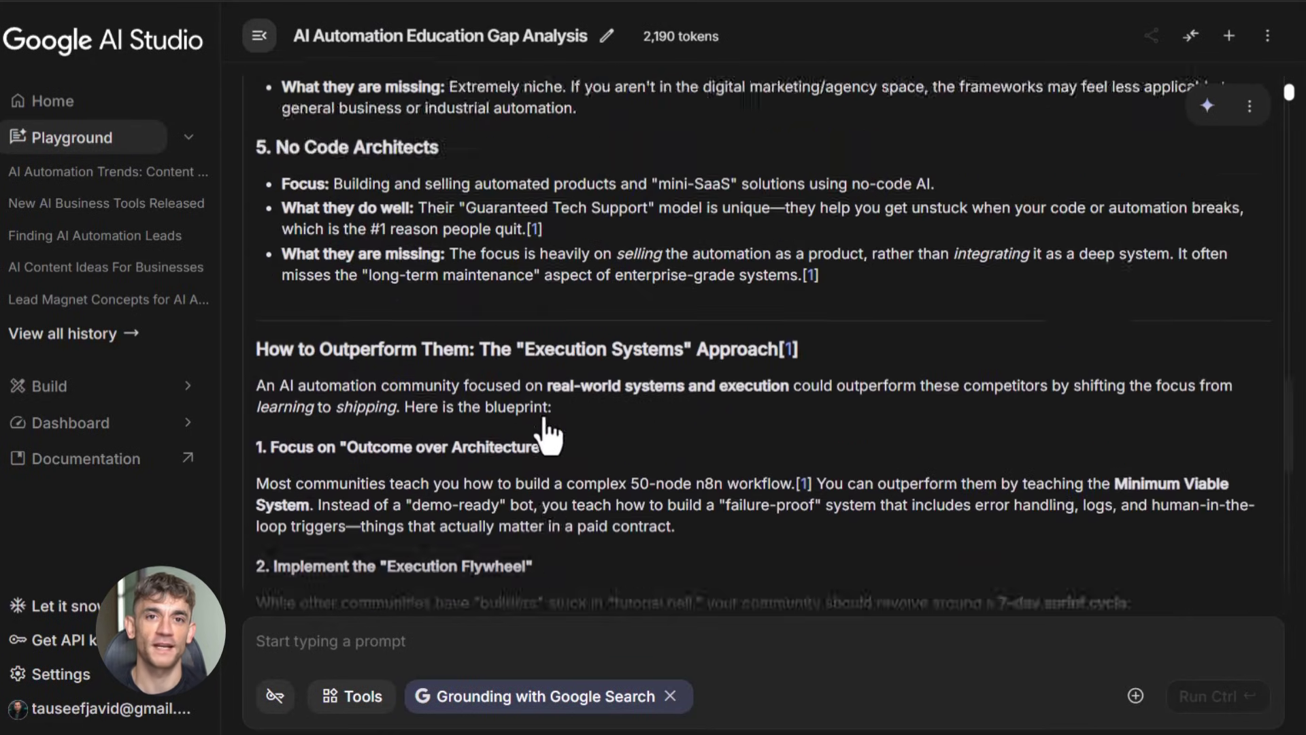
pyautogui.scroll(3, 551, 434)
pyautogui.scroll(3, 551, 434)
pyautogui.scroll(5, 550, 437)
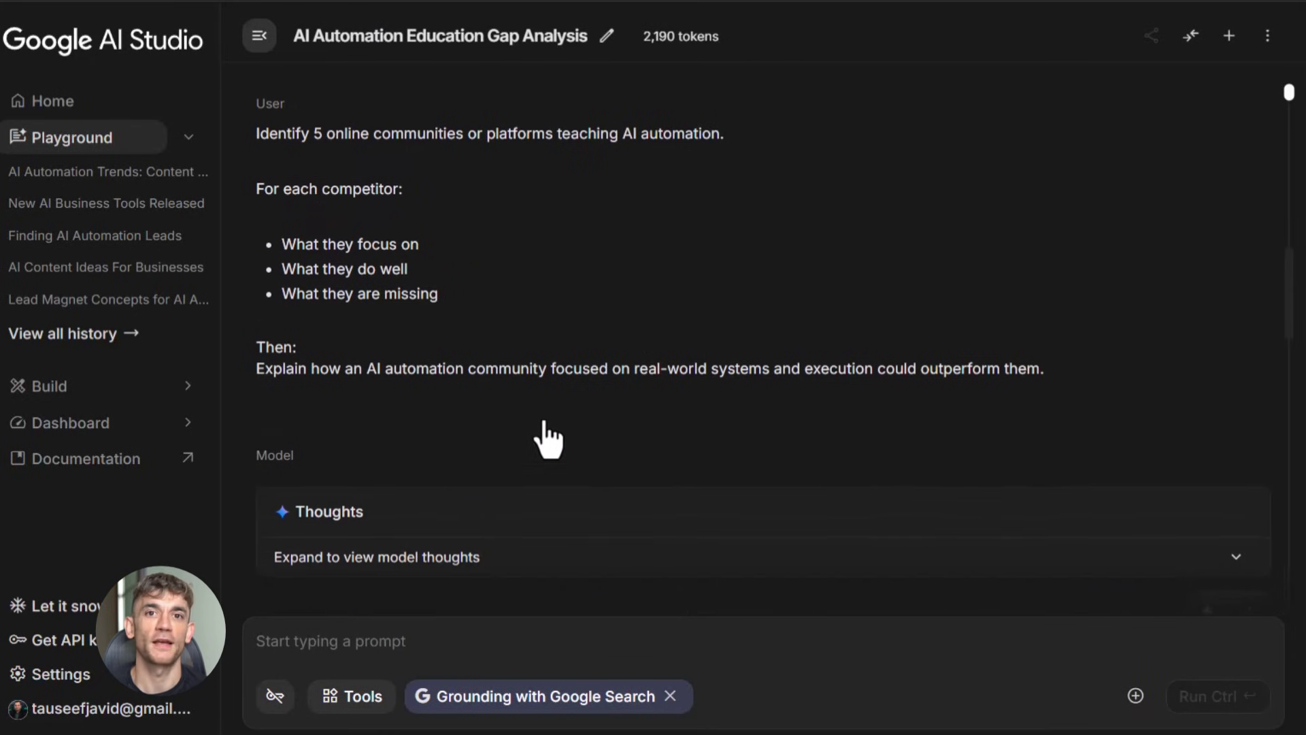
pyautogui.scroll(-4, 548, 438)
pyautogui.scroll(-5, 579, 395)
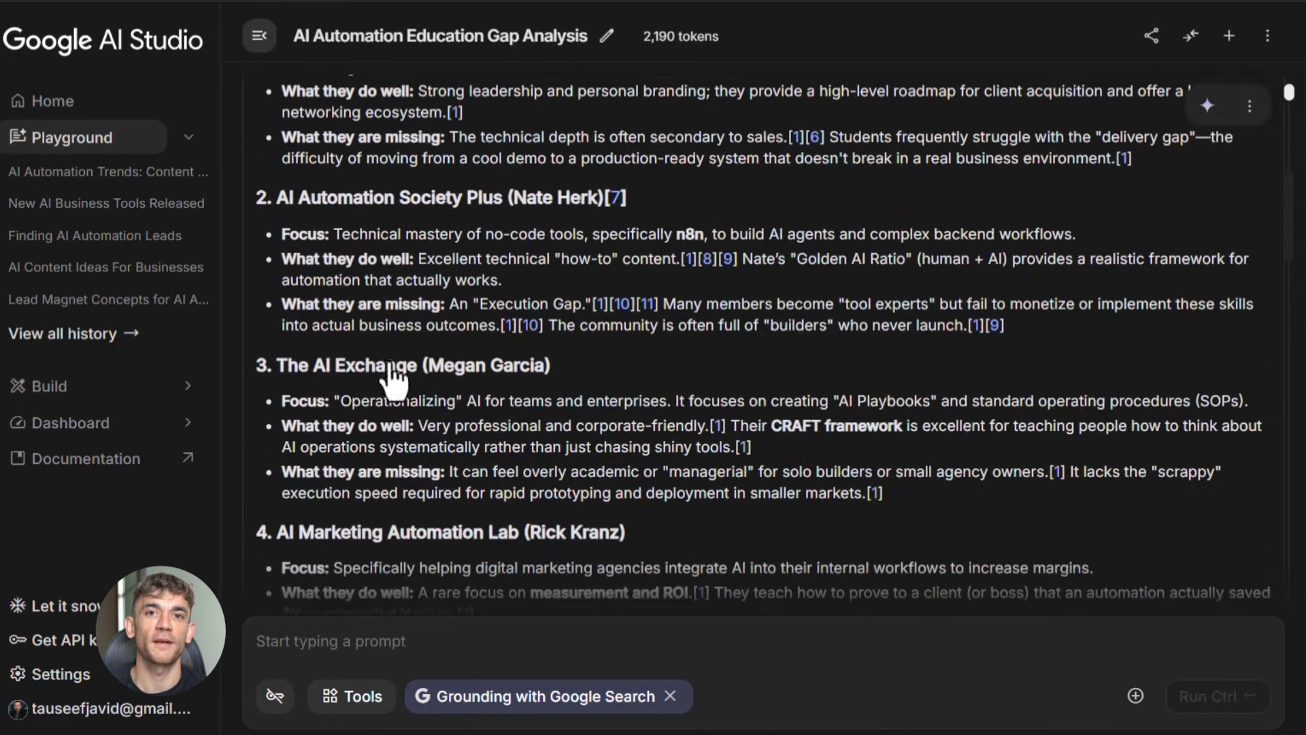
pyautogui.scroll(-2, 694, 429)
pyautogui.scroll(-2, 694, 439)
pyautogui.scroll(-2, 513, 490)
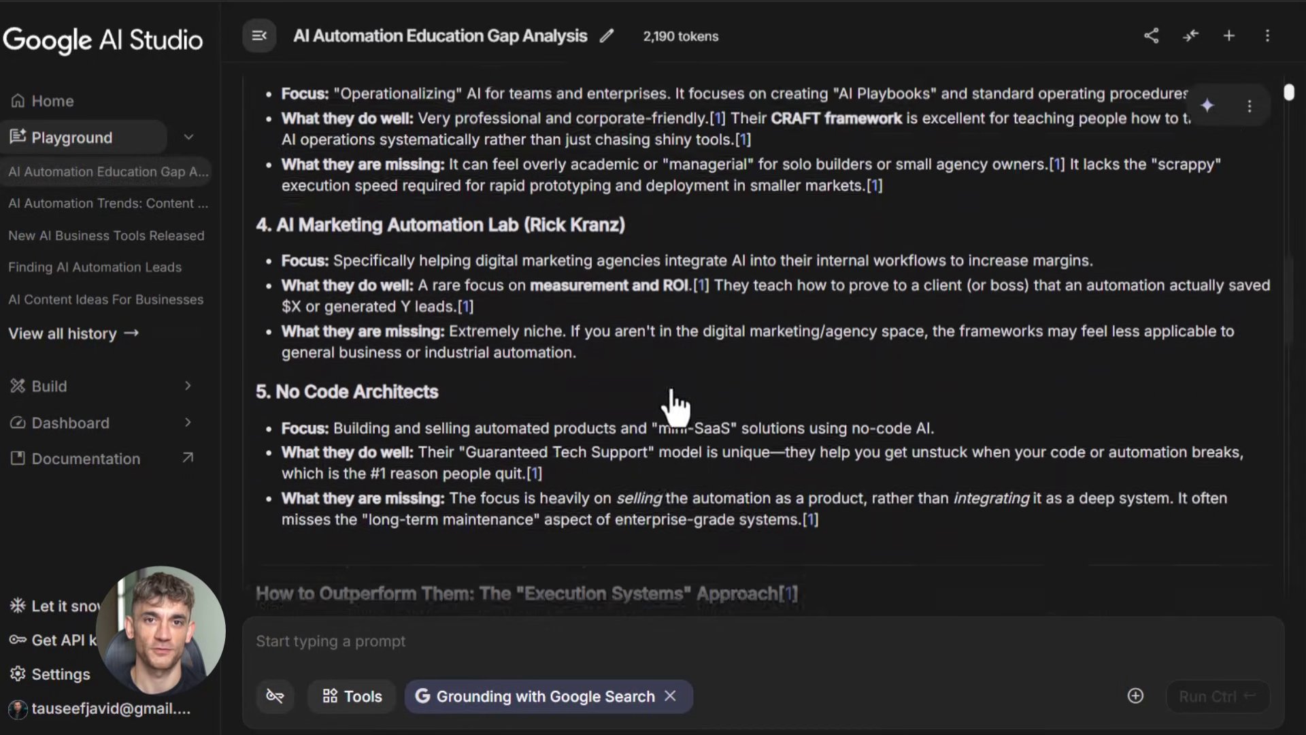
pyautogui.scroll(-3, 694, 358)
pyautogui.scroll(-4, 673, 367)
pyautogui.scroll(-4, 619, 370)
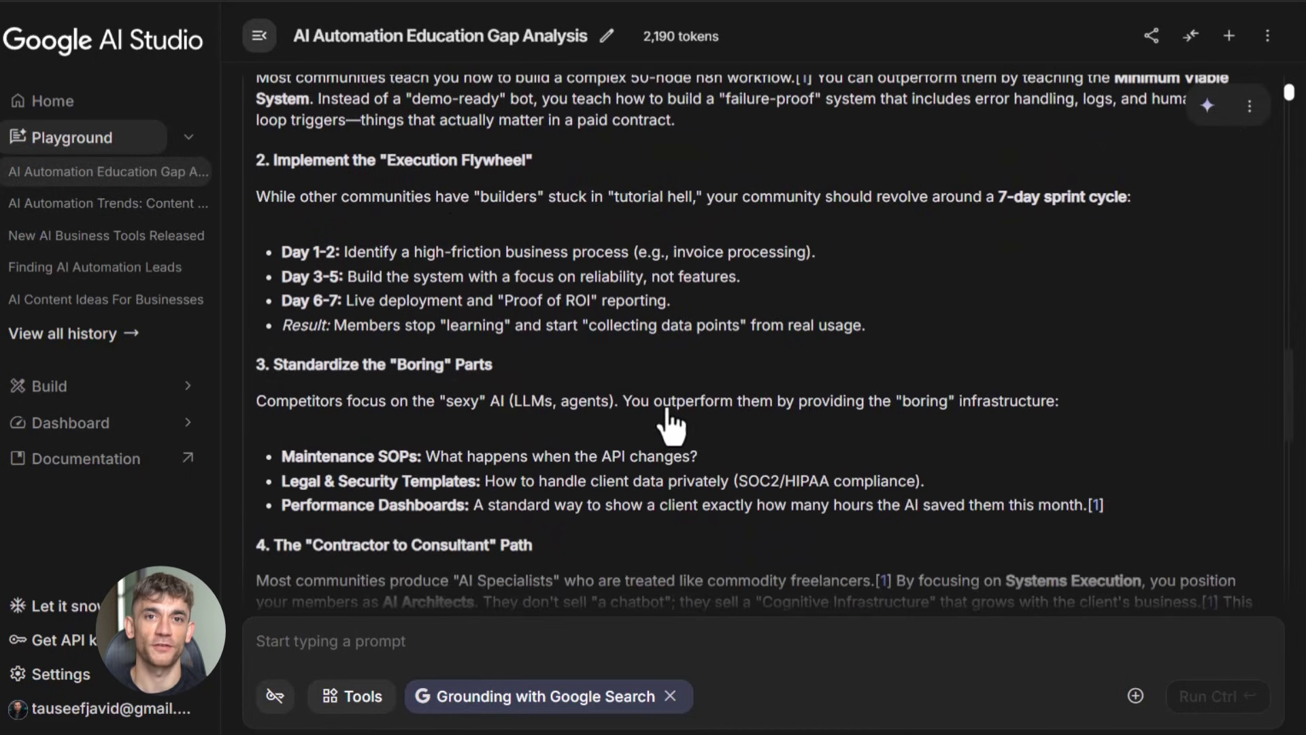
pyautogui.scroll(-2, 619, 369)
pyautogui.scroll(-2, 663, 389)
pyautogui.scroll(-4, 735, 357)
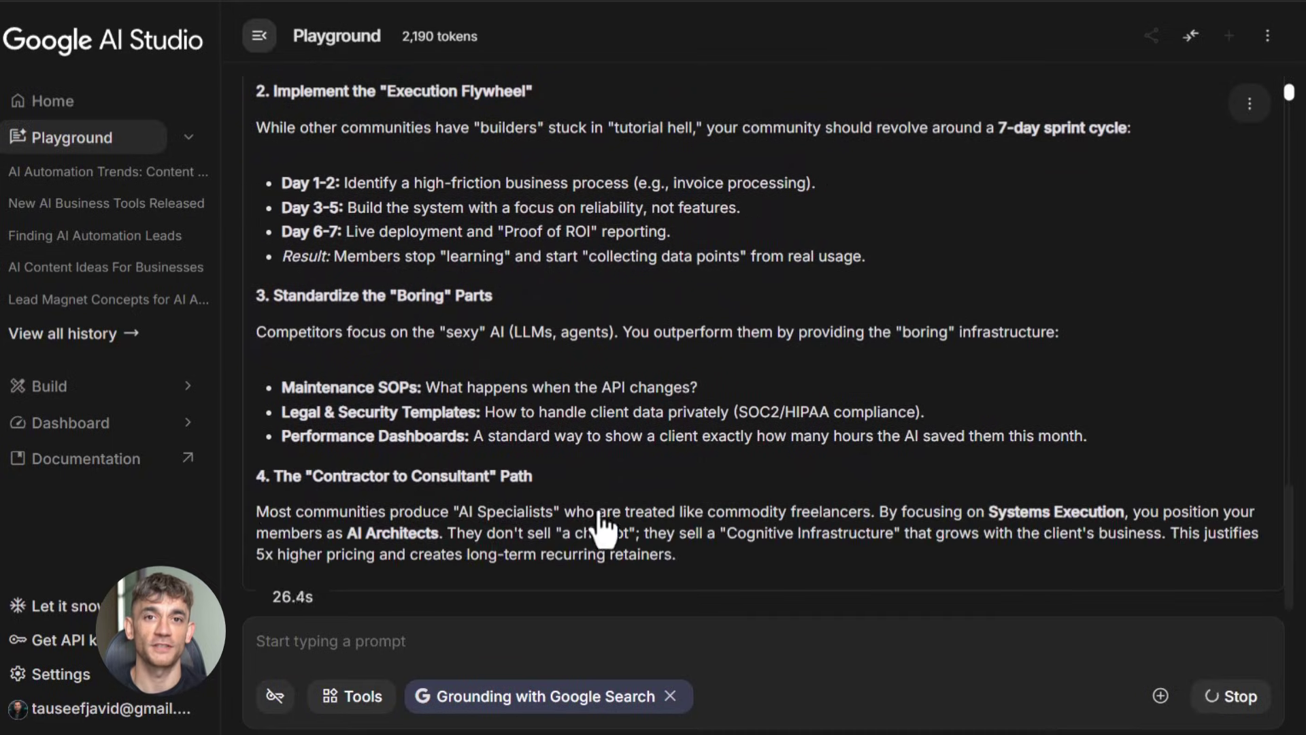
pyautogui.scroll(5, 578, 420)
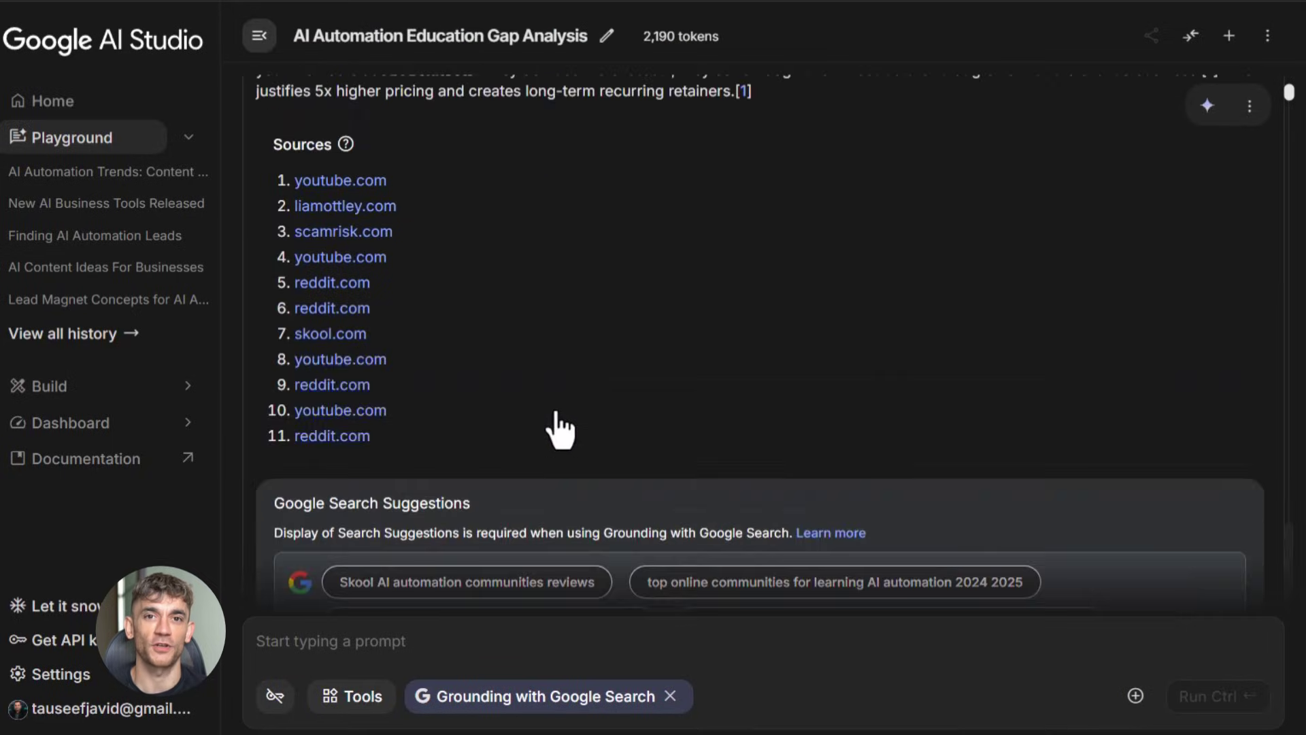
pyautogui.scroll(3, 572, 424)
pyautogui.scroll(5, 562, 429)
pyautogui.scroll(5, 552, 434)
pyautogui.scroll(5, 551, 434)
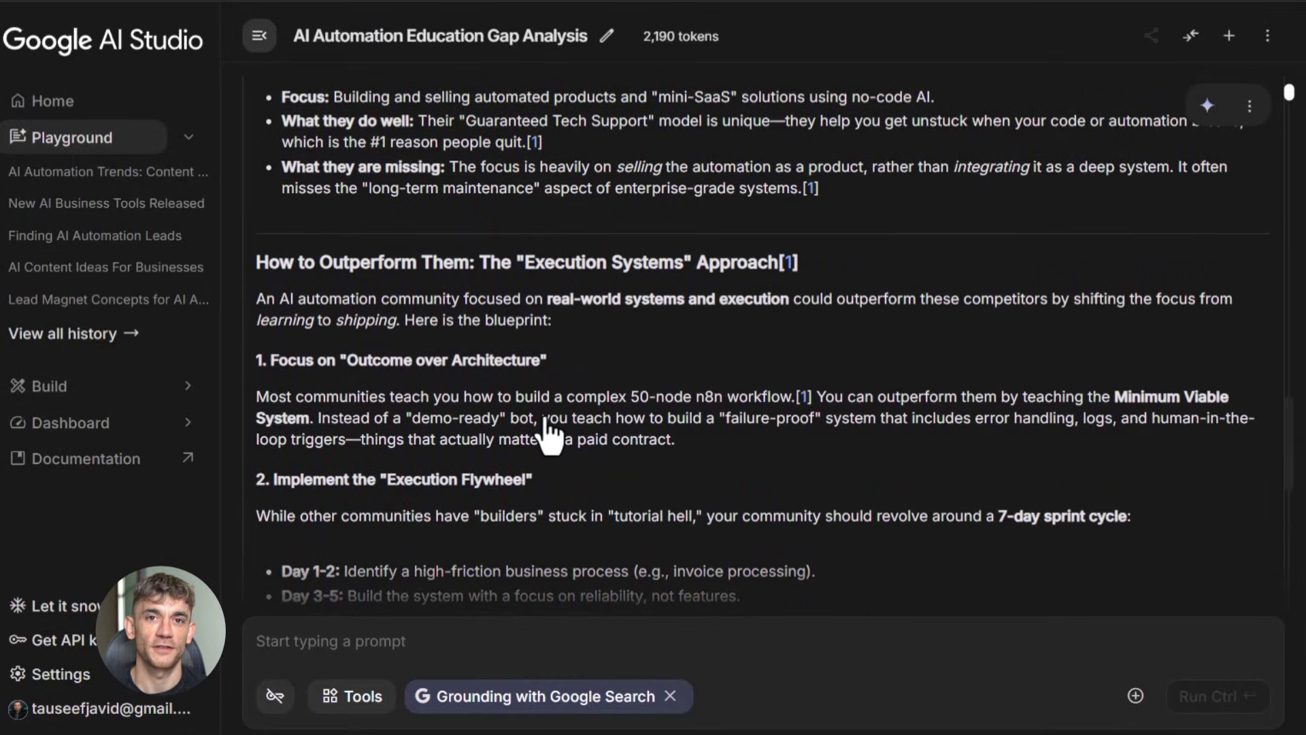
pyautogui.scroll(5, 551, 433)
pyautogui.scroll(2, 551, 433)
pyautogui.scroll(4, 552, 434)
pyautogui.scroll(5, 549, 437)
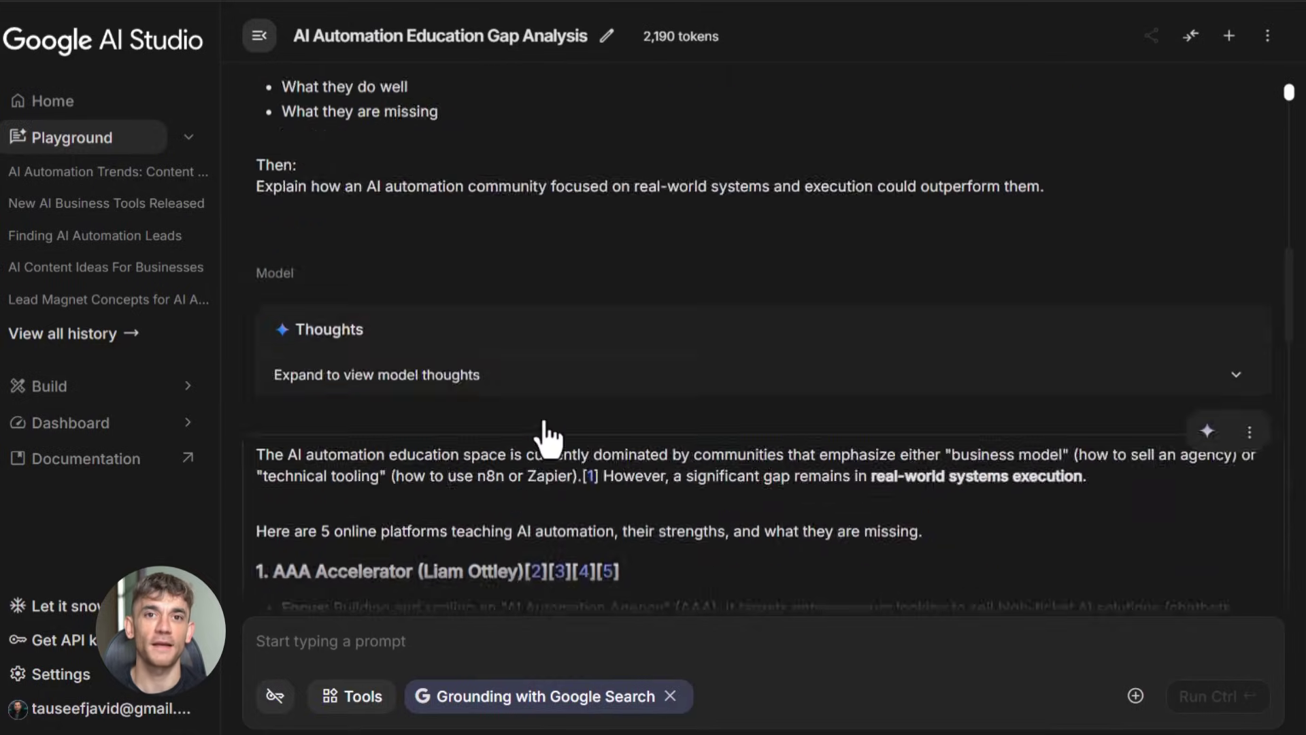
pyautogui.scroll(2, 549, 437)
pyautogui.scroll(-5, 549, 436)
pyautogui.scroll(-3, 485, 351)
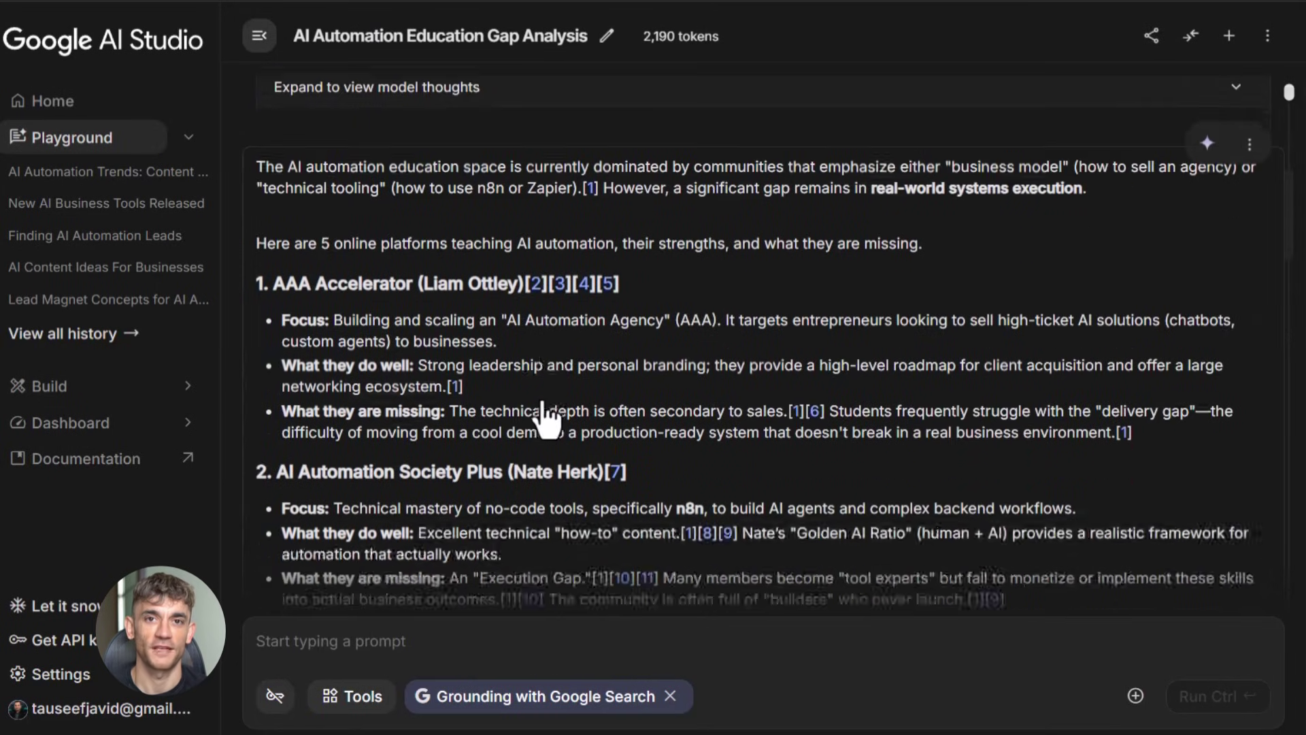
pyautogui.scroll(-5, 612, 408)
pyautogui.scroll(-4, 856, 500)
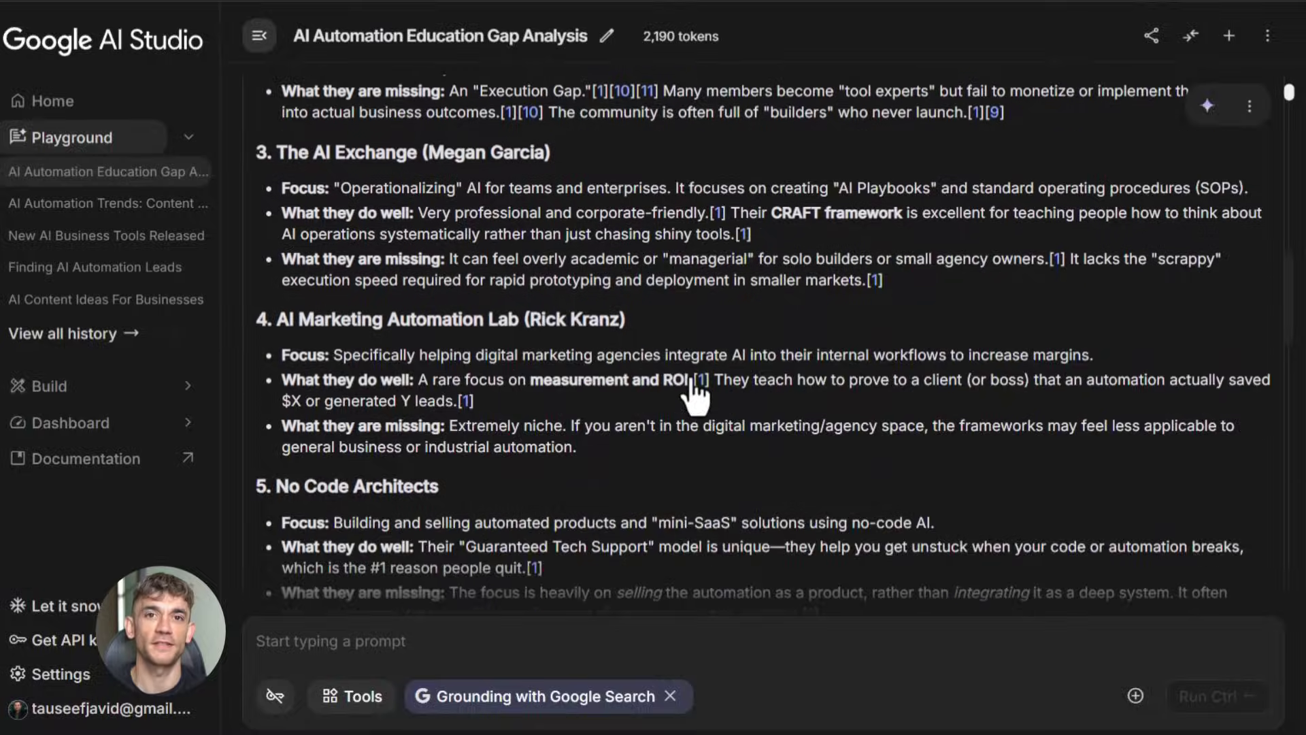
pyautogui.scroll(-4, 696, 394)
pyautogui.scroll(-4, 673, 378)
pyautogui.scroll(-1, 653, 368)
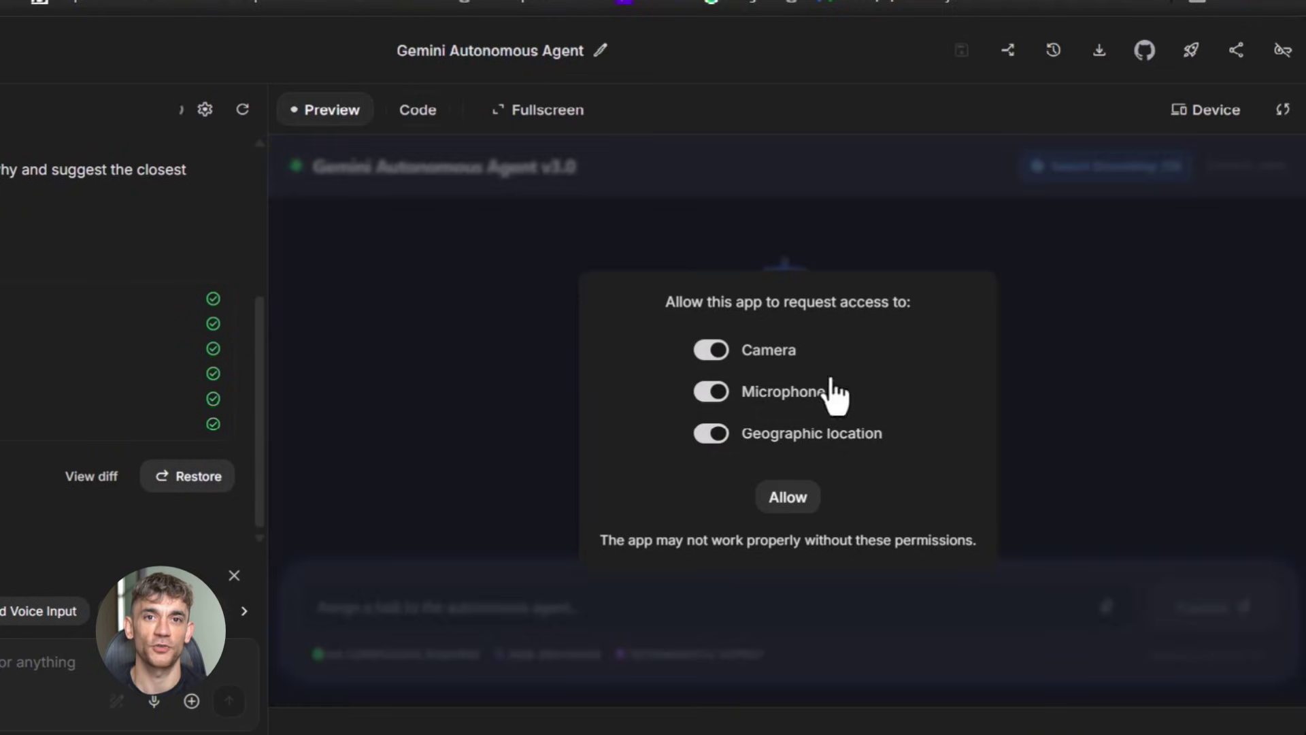
# Allow the agent app camera, microphone and location access.
pyautogui.click(788, 500)
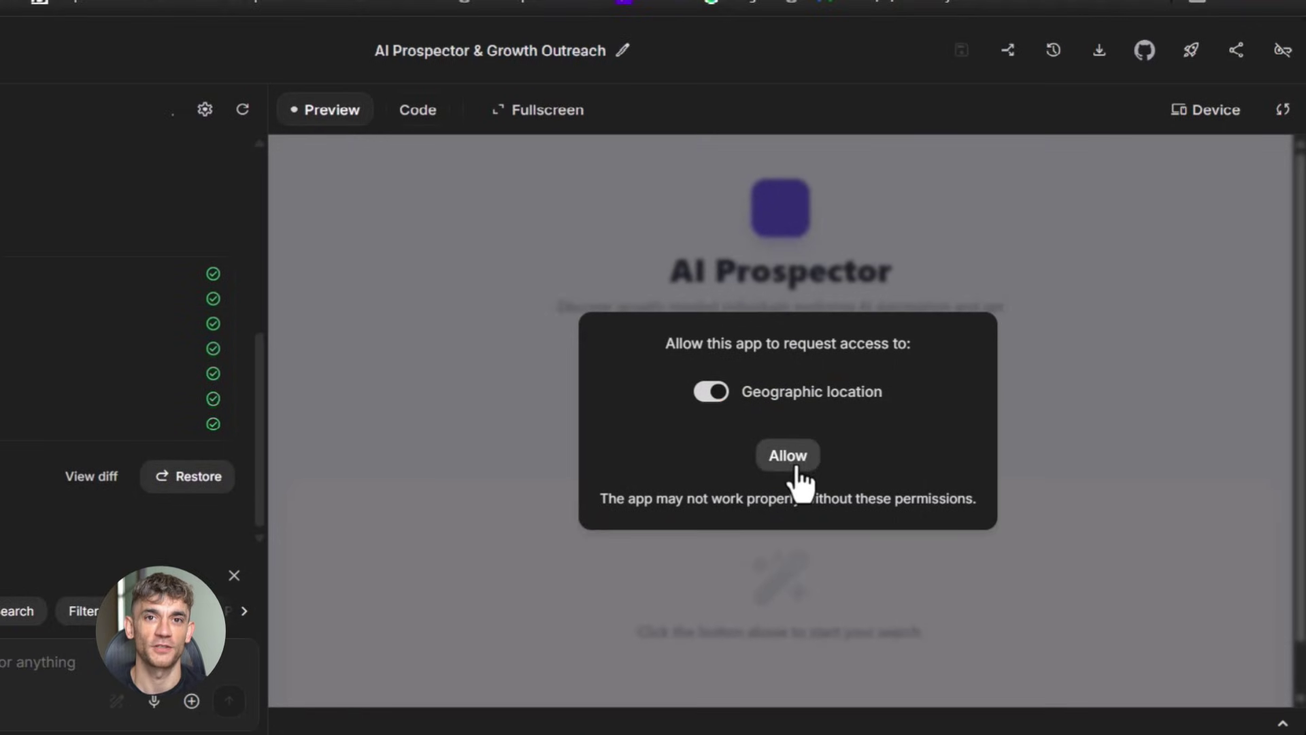
# Allow geographic location access for the AI Prospector & Growth Outreach app.
pyautogui.click(787, 457)
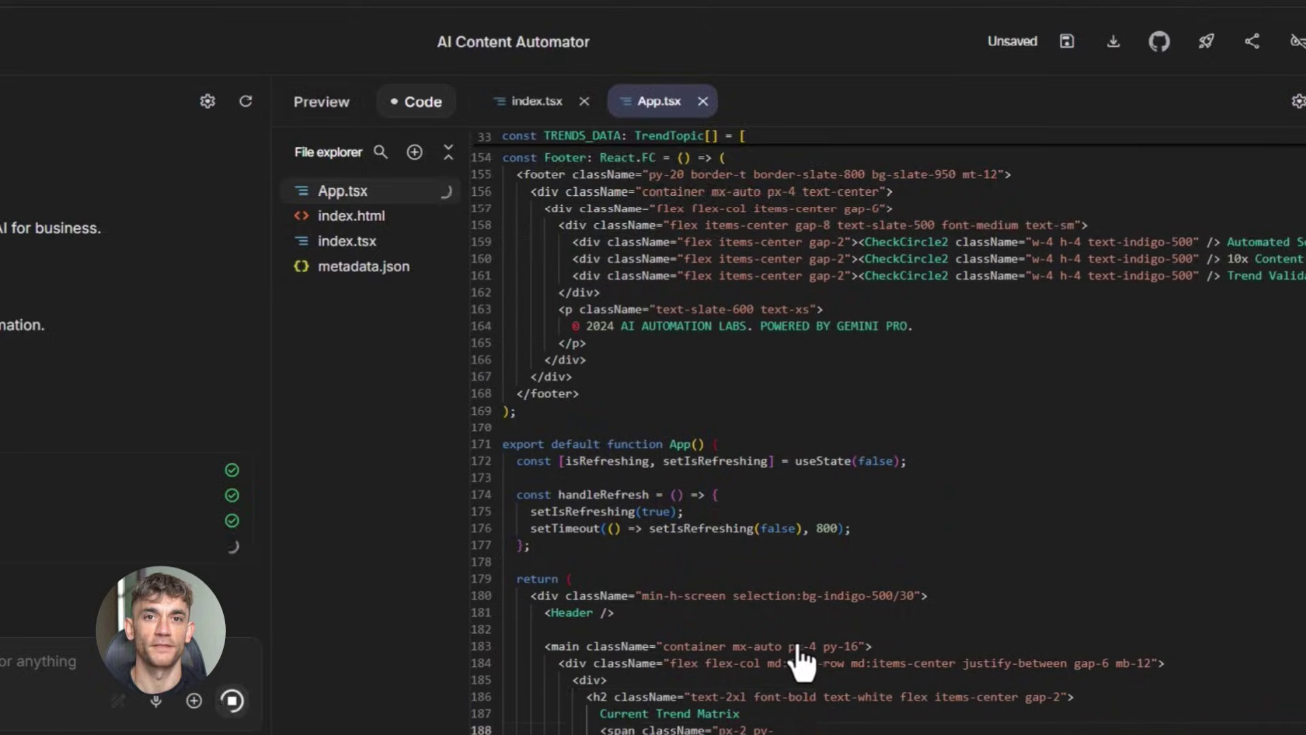
pyautogui.scroll(-2, 802, 660)
pyautogui.scroll(-2, 802, 661)
pyautogui.scroll(-2, 786, 658)
pyautogui.scroll(-2, 771, 653)
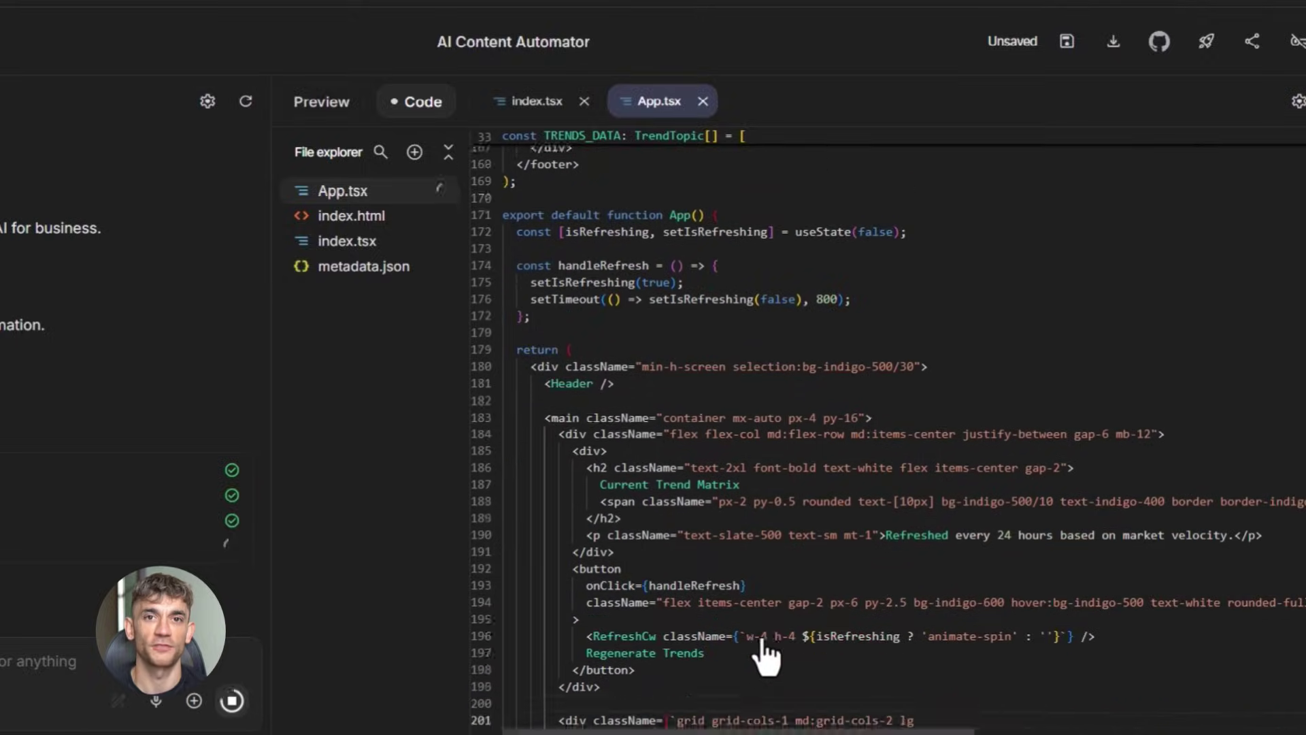
pyautogui.scroll(-2, 766, 653)
pyautogui.scroll(-2, 755, 651)
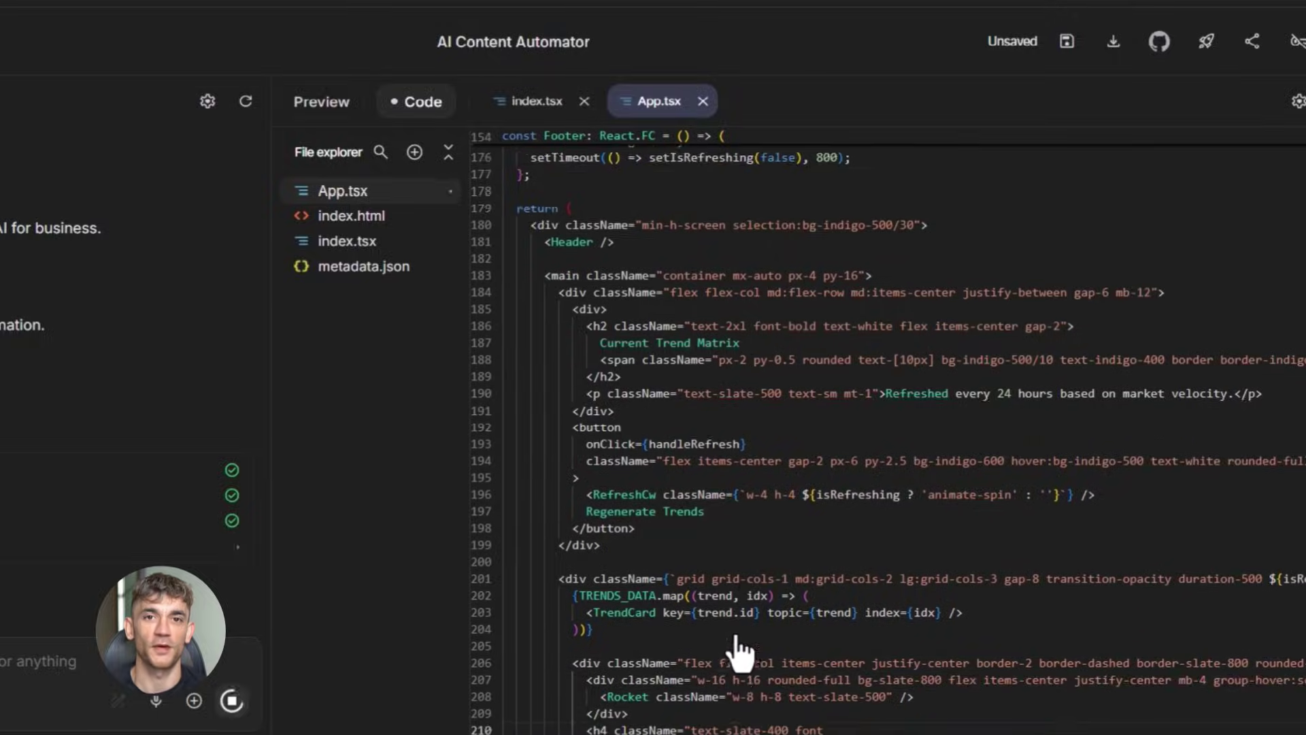
pyautogui.scroll(-1, 742, 649)
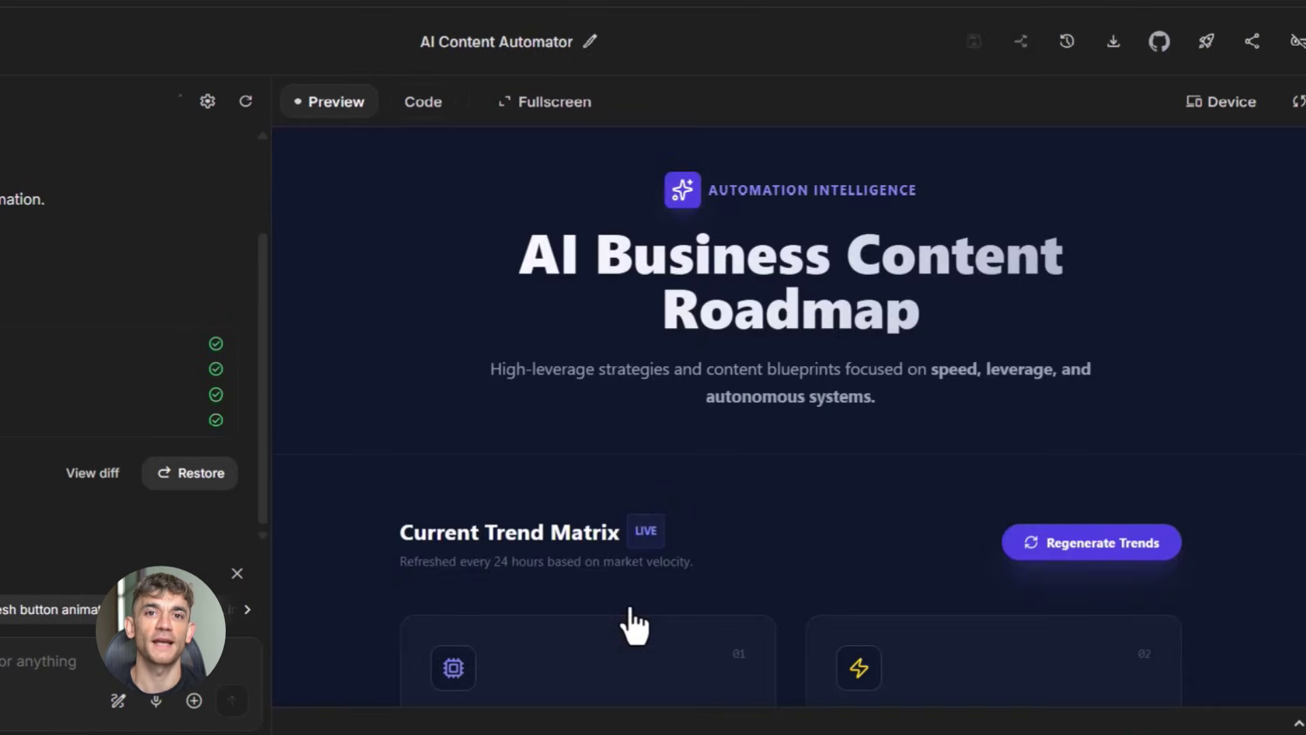
pyautogui.scroll(-3, 616, 388)
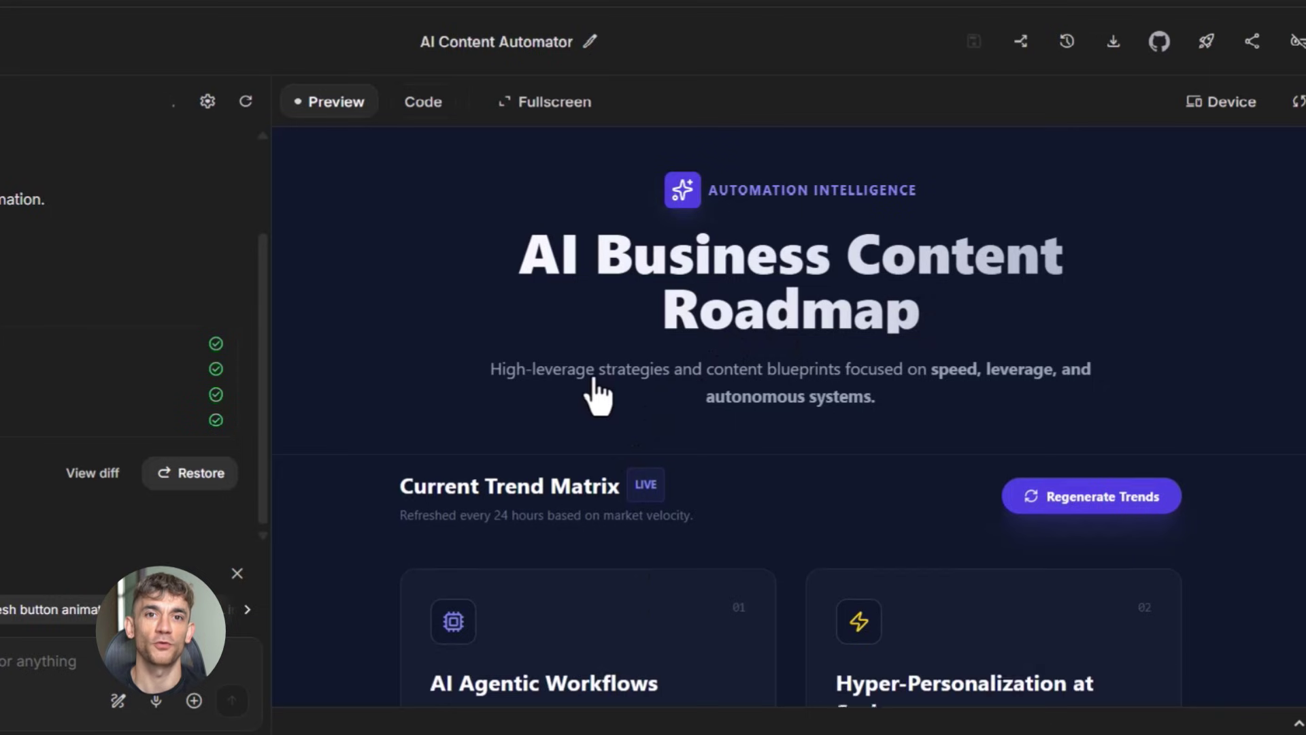
pyautogui.scroll(-3, 390, 518)
pyautogui.scroll(-3, 1087, 566)
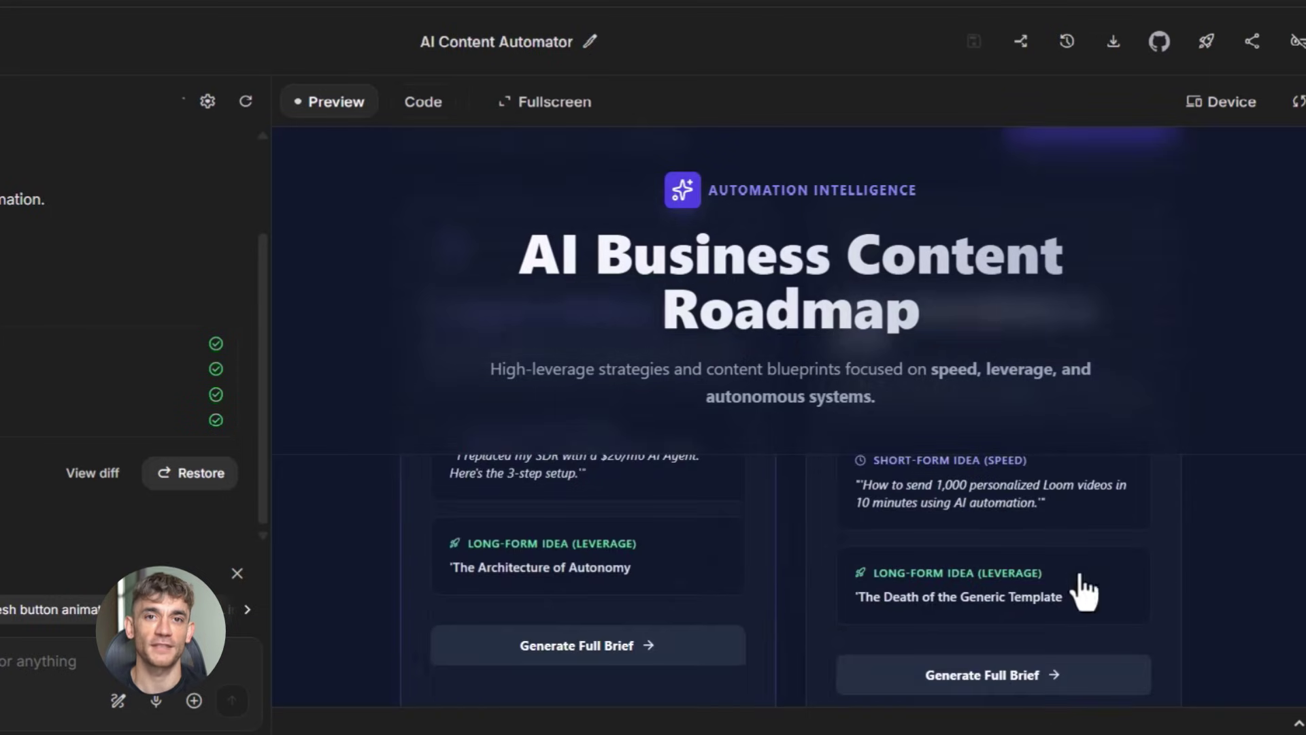
pyautogui.scroll(-2, 619, 646)
pyautogui.scroll(-3, 1031, 602)
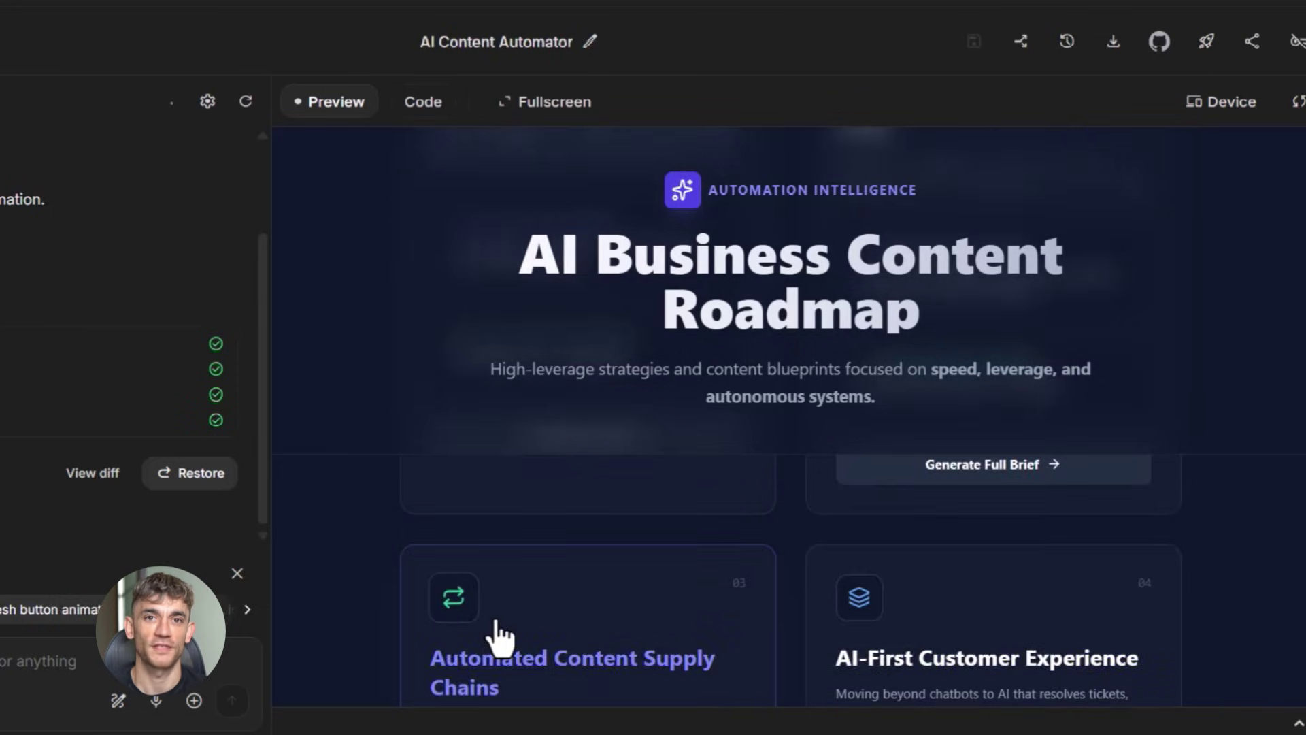
pyautogui.scroll(-3, 500, 643)
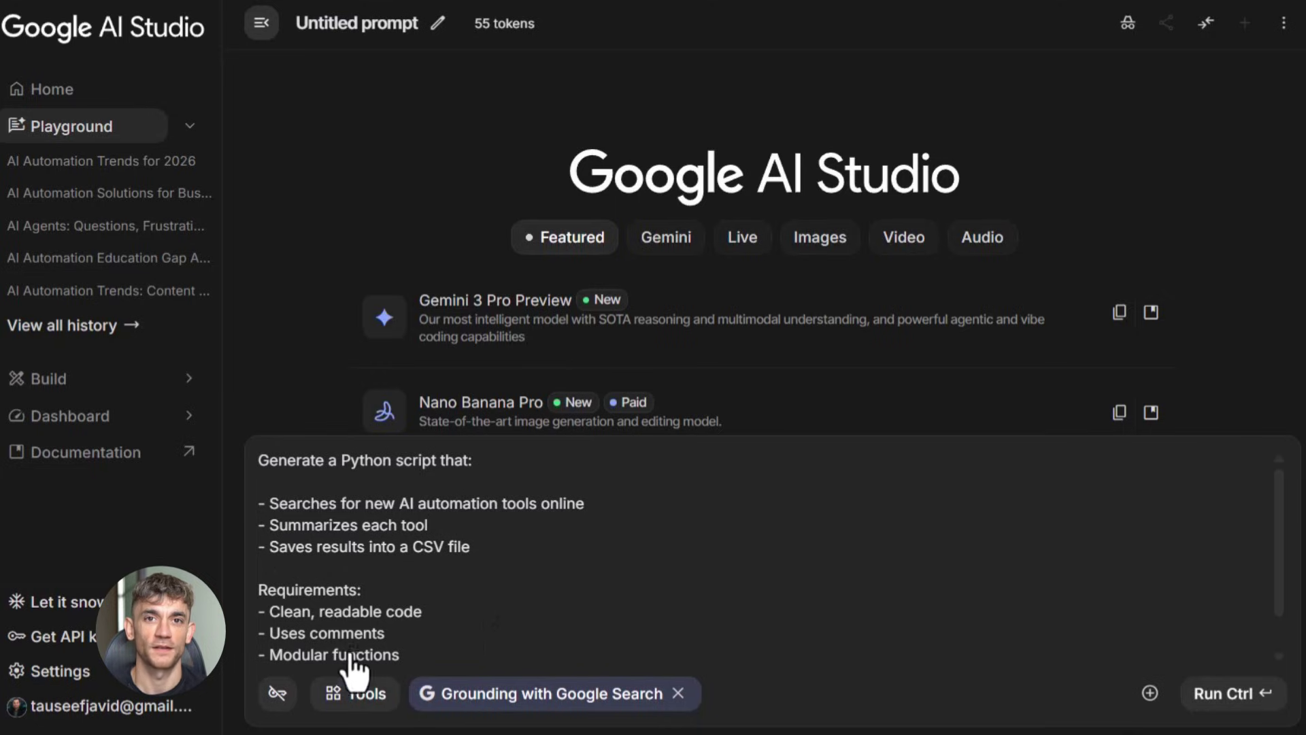
pyautogui.scroll(-2, 347, 633)
pyautogui.scroll(2, 318, 597)
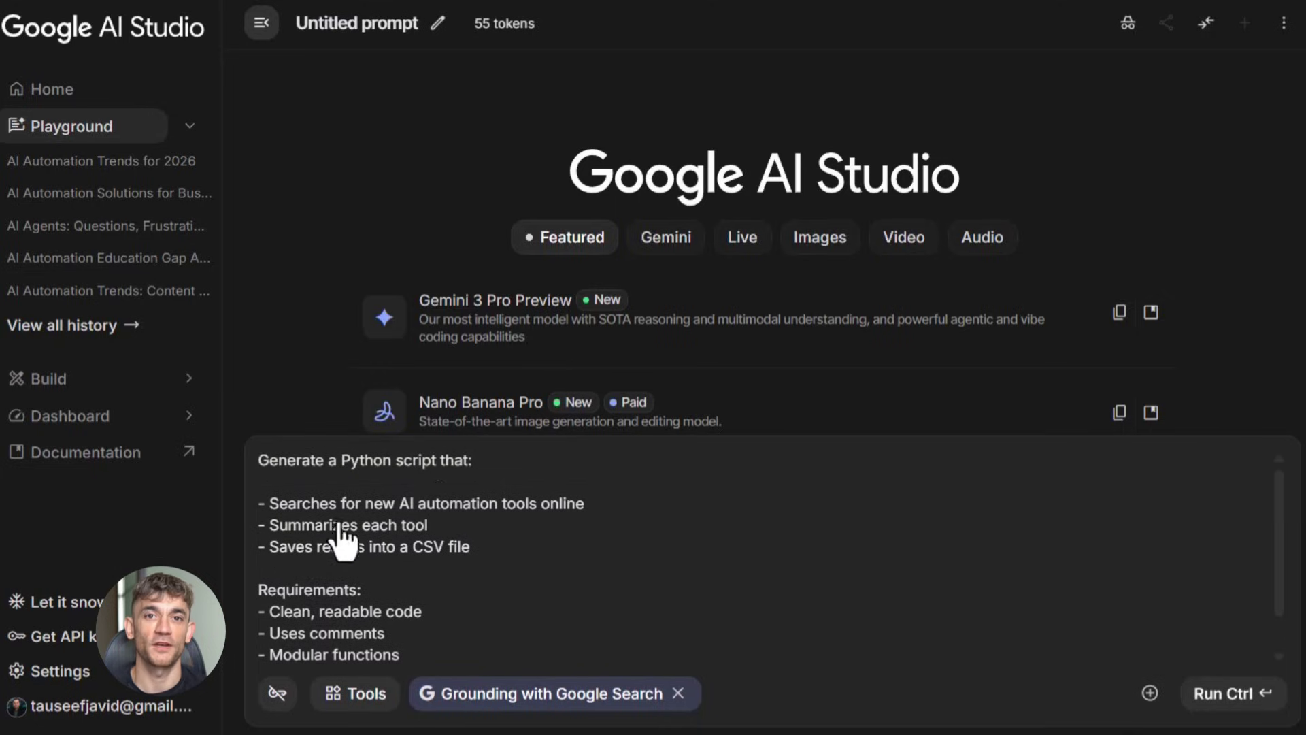
# Submit the Python script prompt for searching, summarizing and saving AI tools.
pyautogui.click(1225, 693)
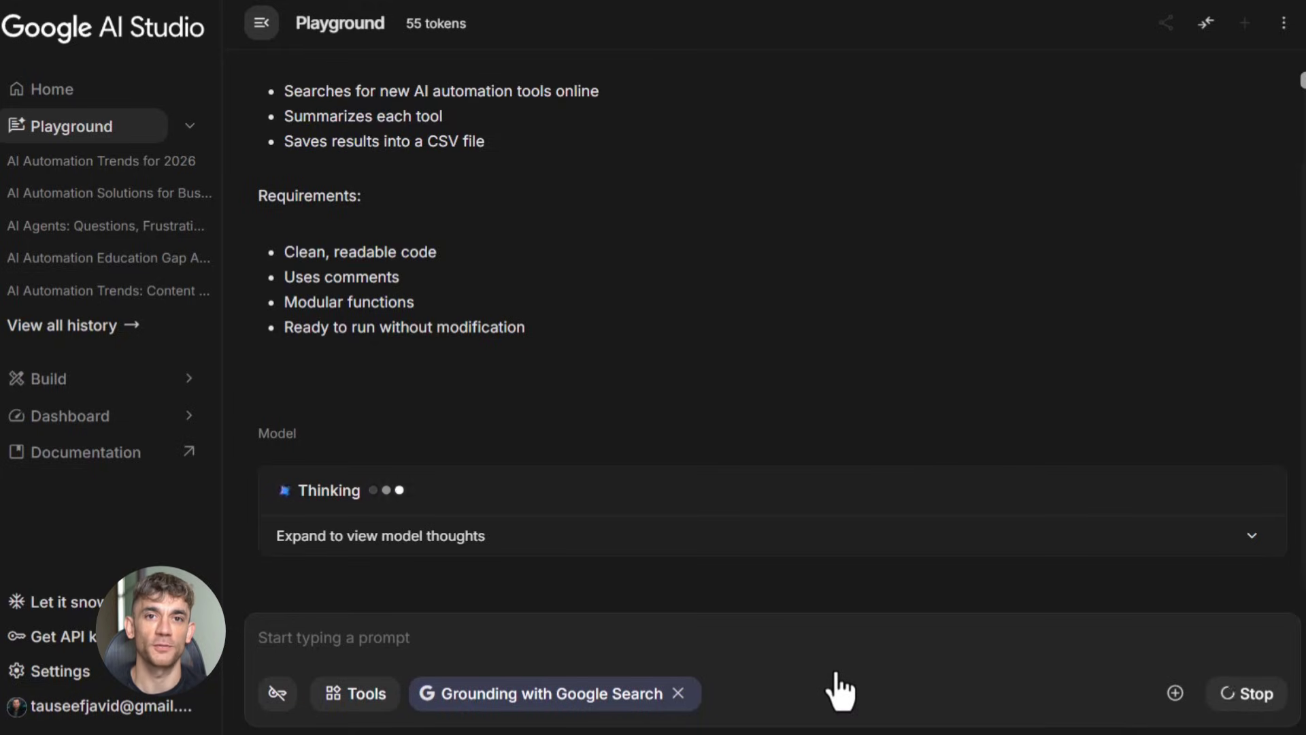
pyautogui.moveTo(653, 296)
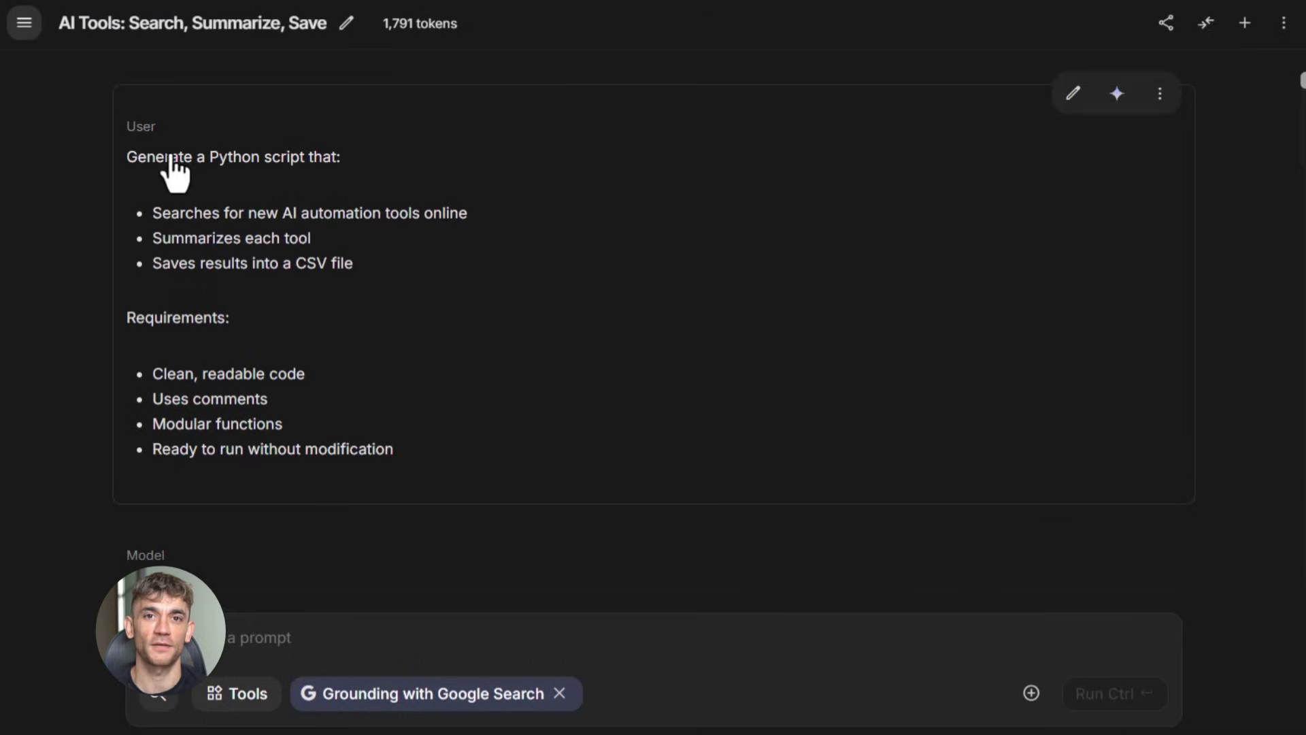
pyautogui.scroll(-3, 250, 376)
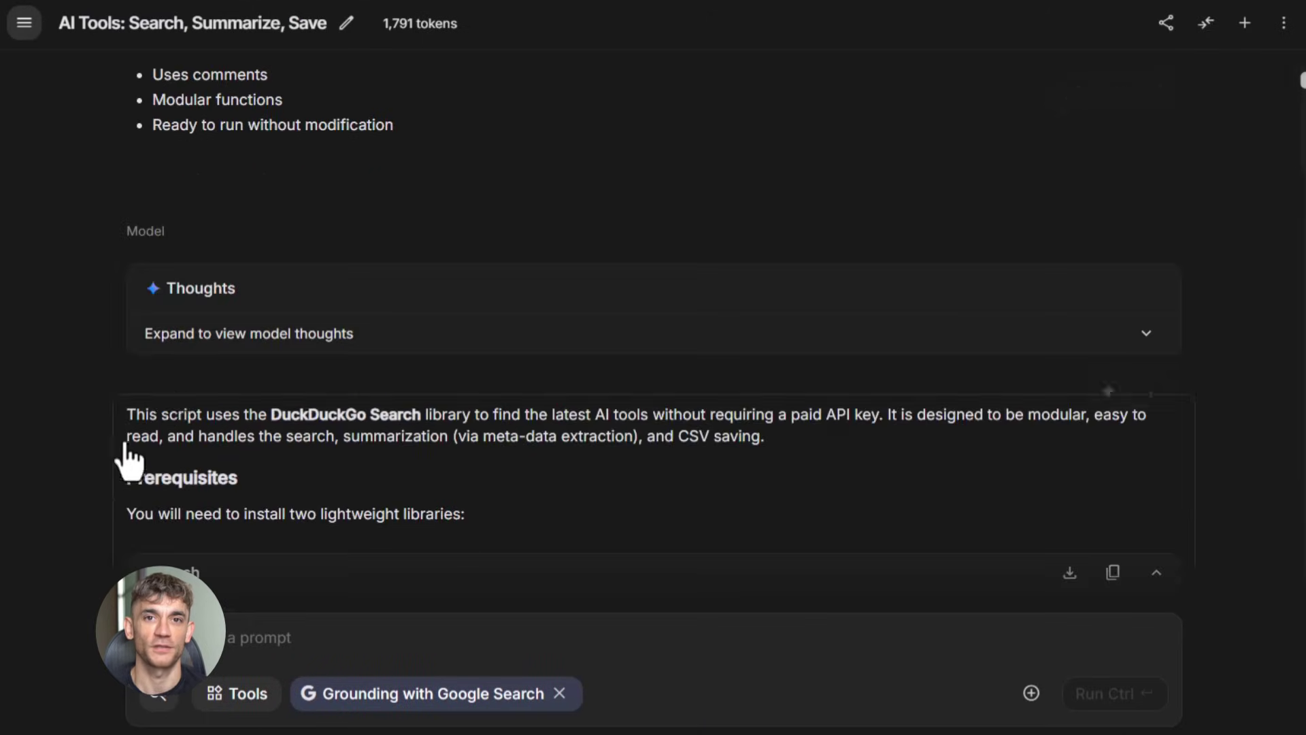
pyautogui.scroll(-3, 816, 408)
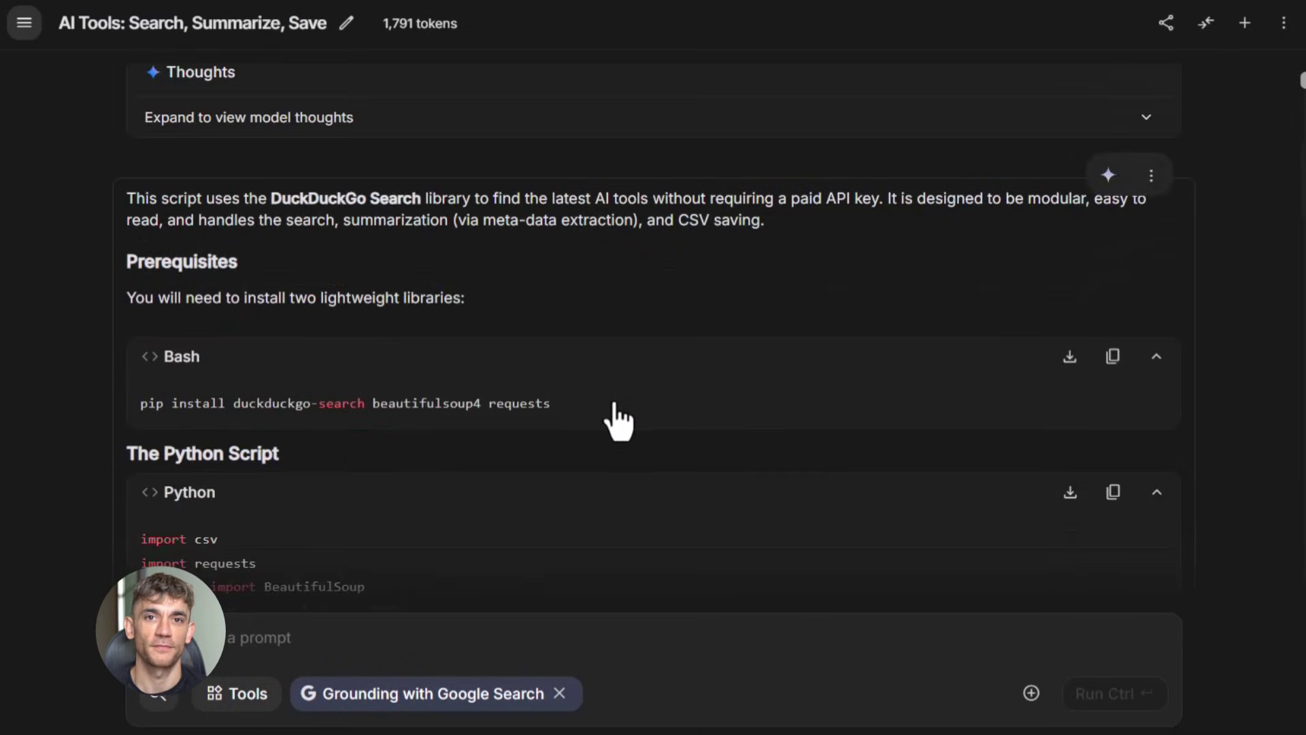
pyautogui.scroll(-2, 620, 418)
pyautogui.scroll(-2, 285, 441)
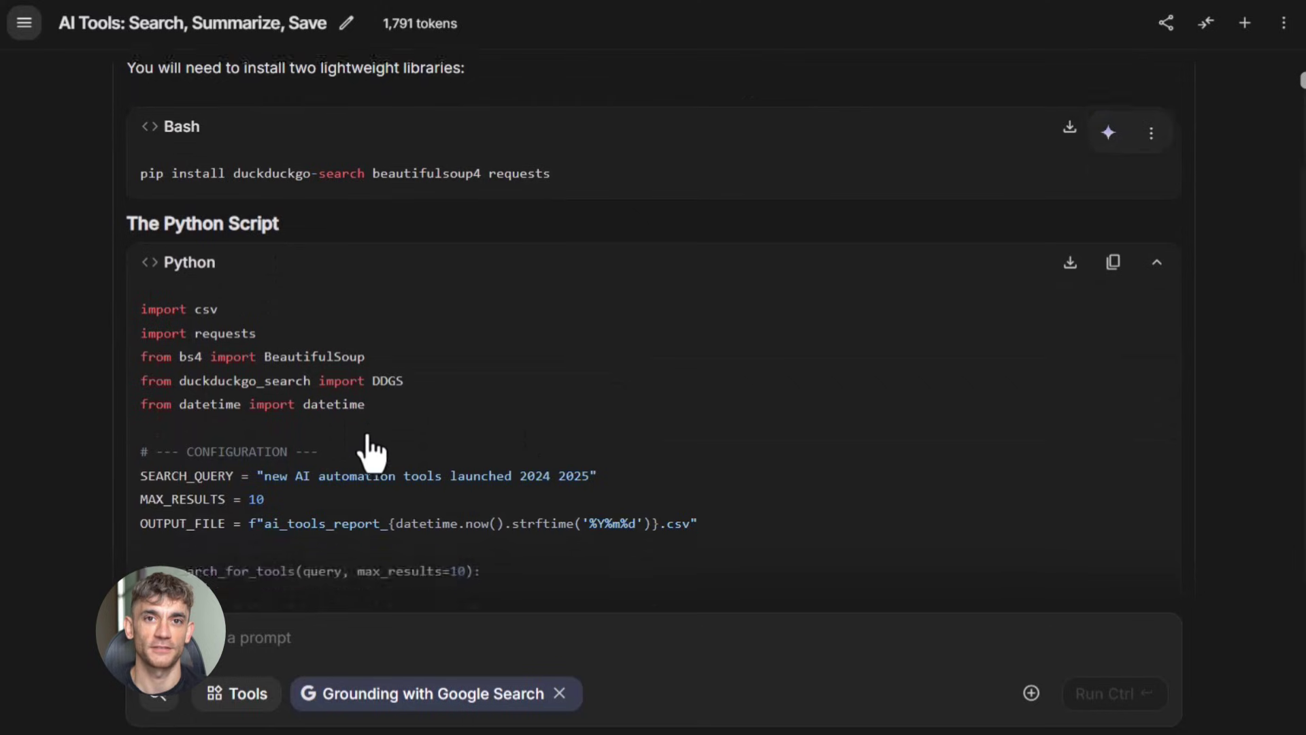
pyautogui.scroll(-1, 204, 409)
pyautogui.scroll(-2, 495, 417)
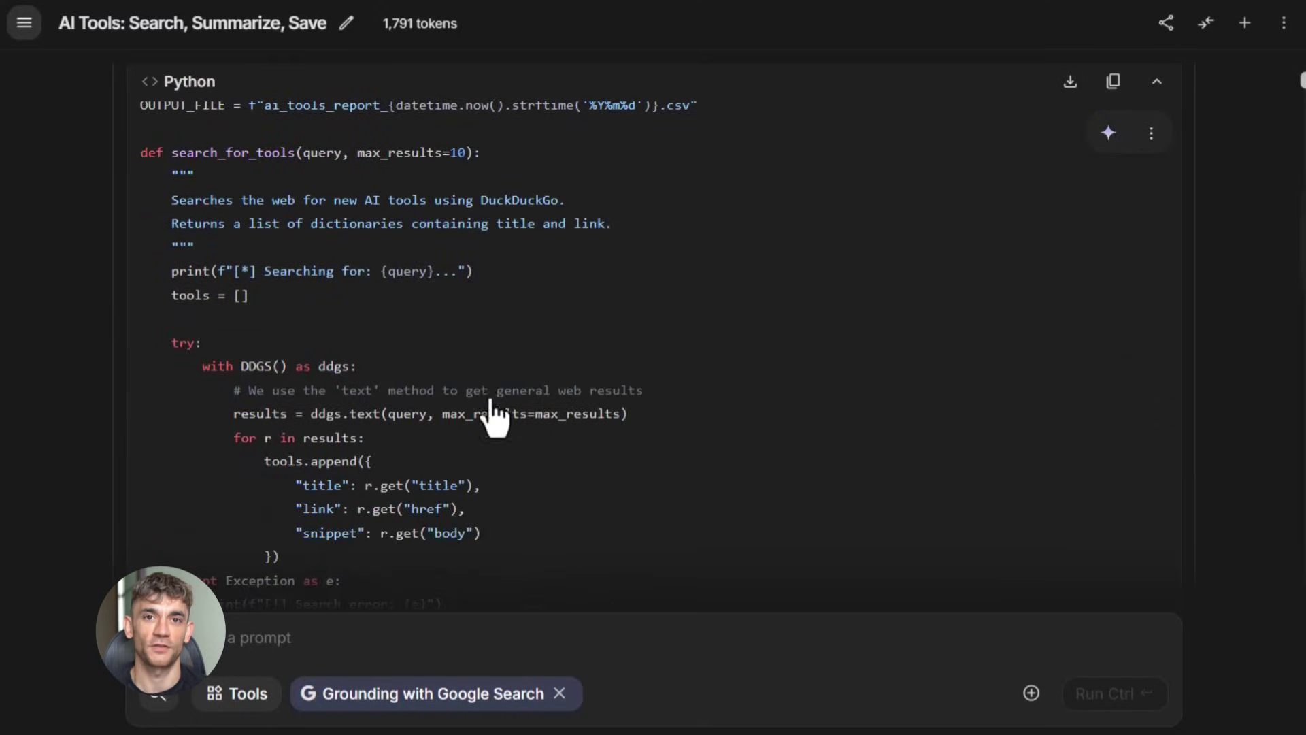
pyautogui.scroll(-2, 325, 460)
pyautogui.scroll(-1, 316, 469)
pyautogui.scroll(-1, 308, 474)
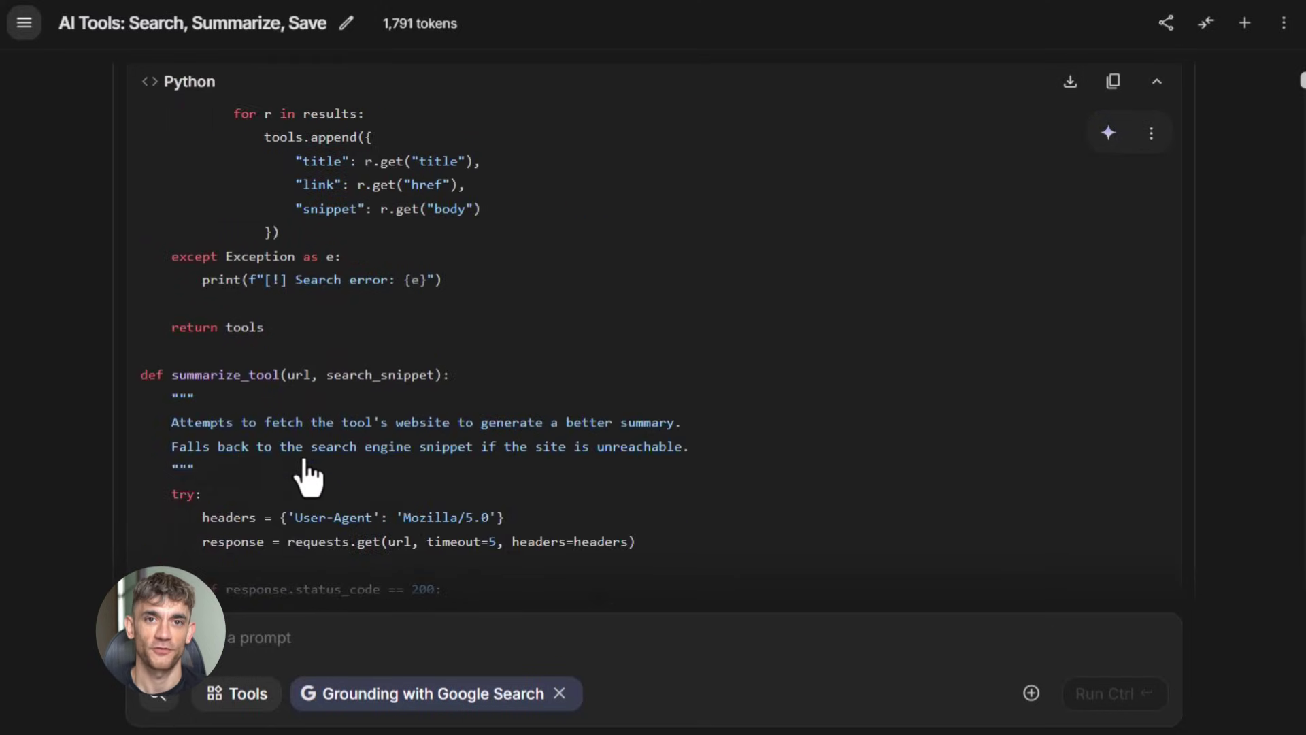
pyautogui.scroll(-3, 458, 516)
pyautogui.scroll(-3, 337, 467)
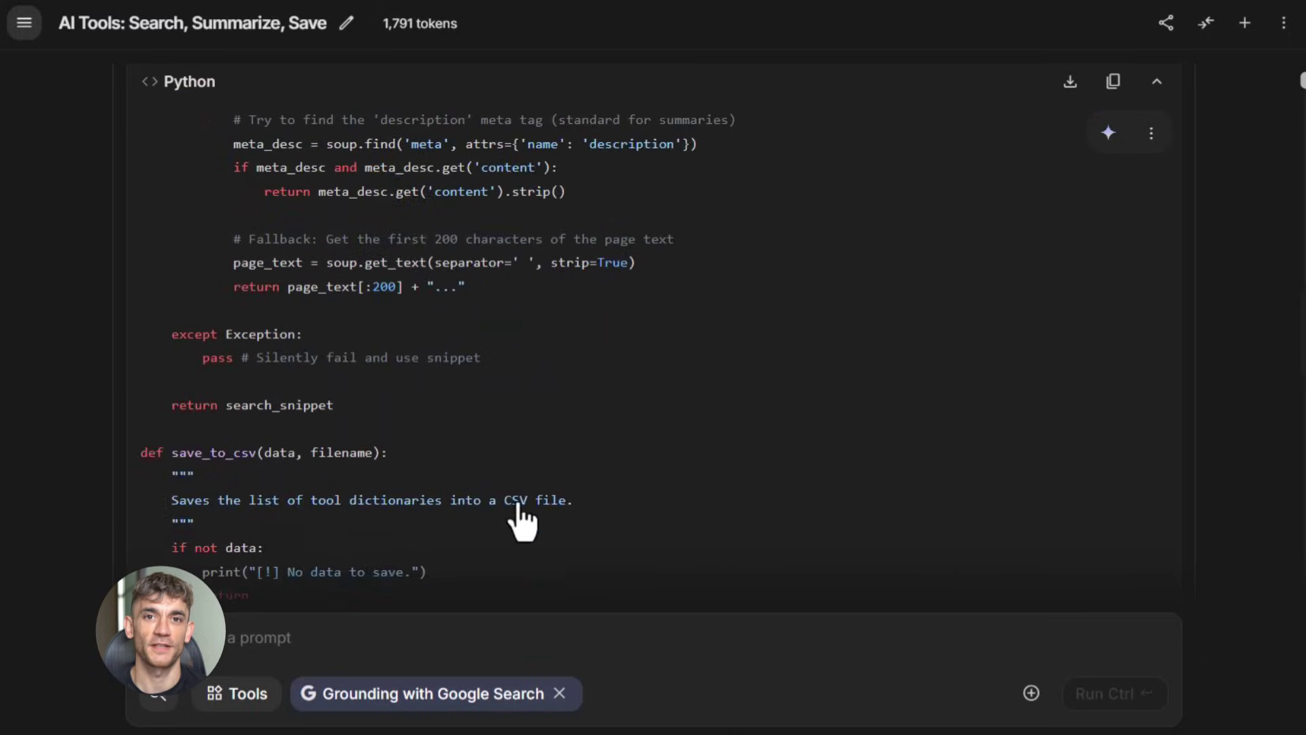
pyautogui.scroll(-3, 347, 489)
pyautogui.scroll(-3, 429, 449)
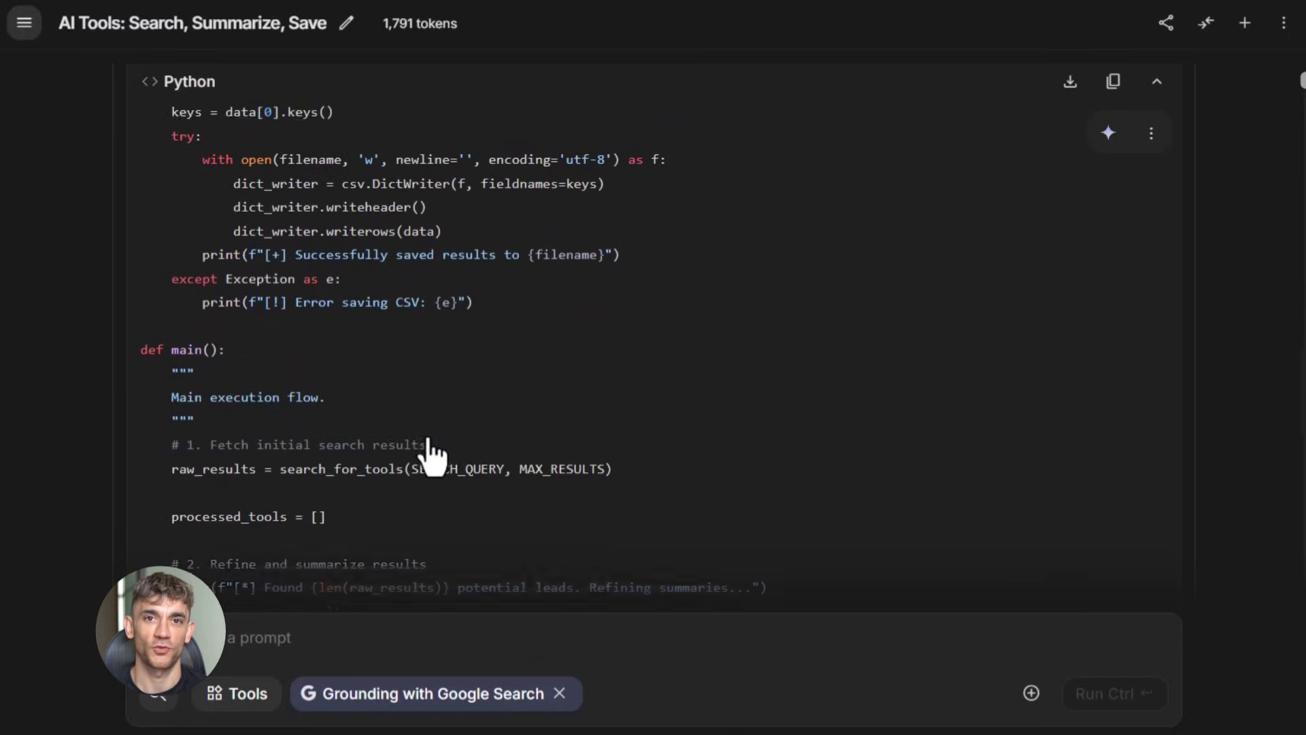
pyautogui.scroll(-3, 388, 449)
pyautogui.scroll(-3, 390, 409)
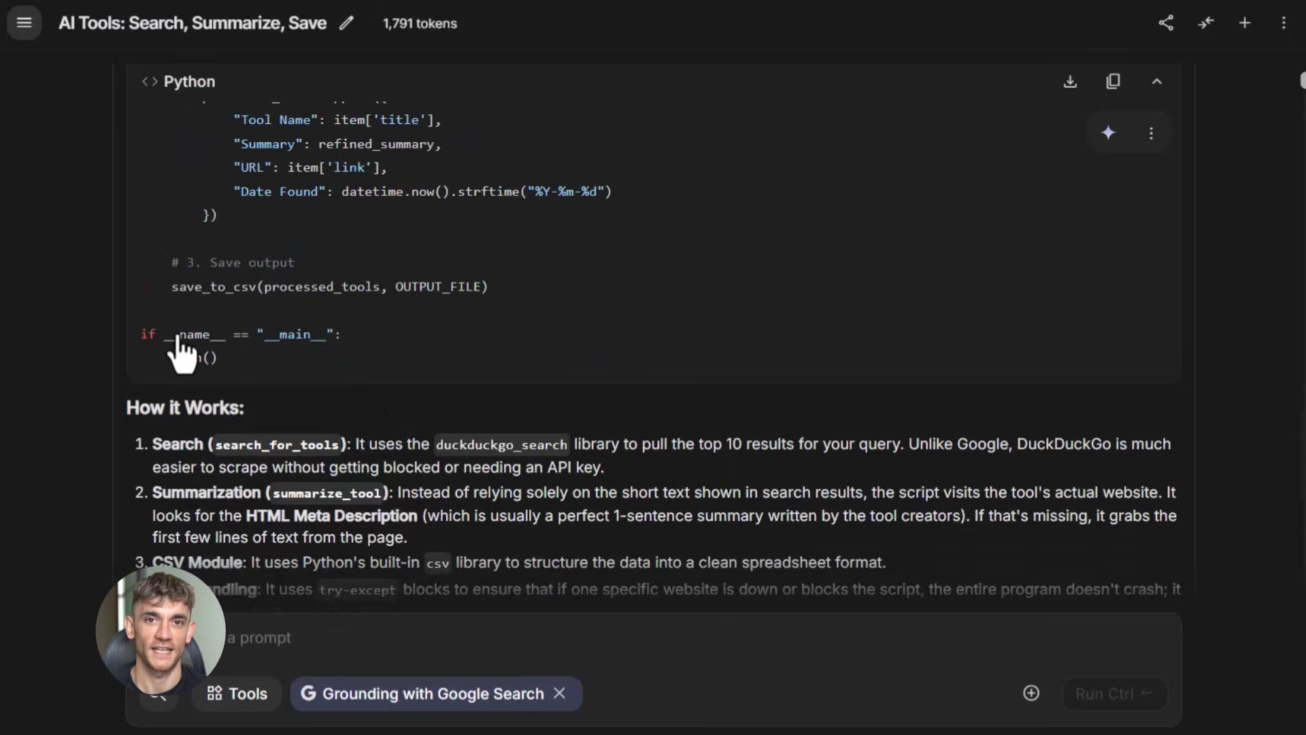
pyautogui.scroll(-5, 534, 416)
pyautogui.scroll(-2, 358, 408)
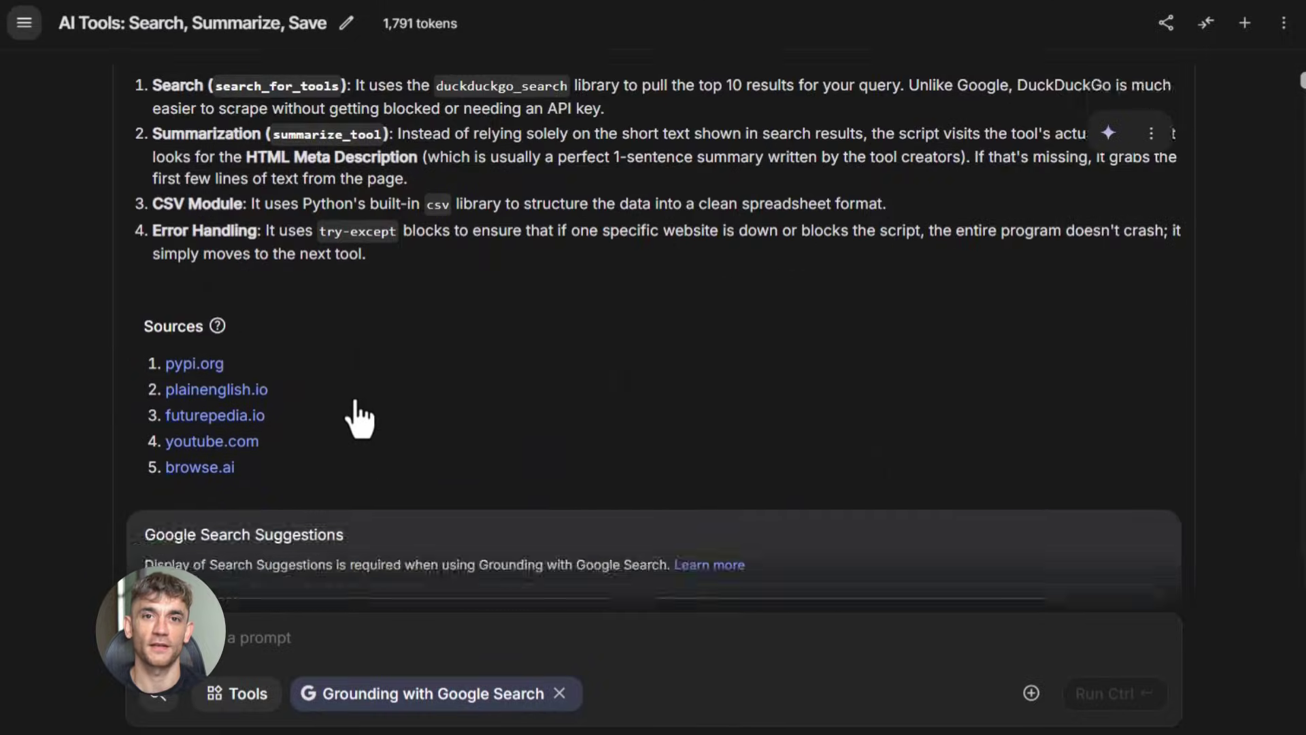
pyautogui.scroll(-5, 358, 399)
pyautogui.scroll(4, 498, 353)
pyautogui.scroll(5, 418, 367)
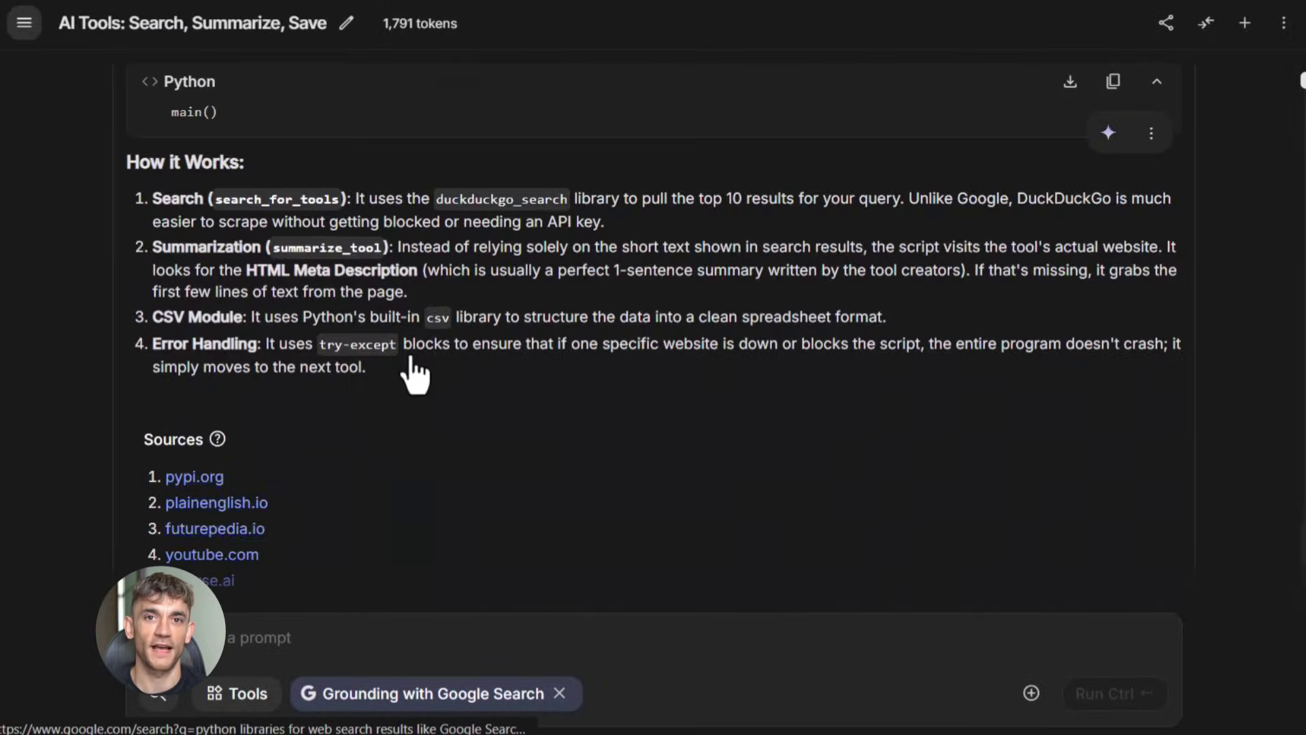
pyautogui.scroll(5, 413, 368)
pyautogui.scroll(5, 414, 370)
pyautogui.scroll(4, 413, 369)
pyautogui.scroll(5, 413, 369)
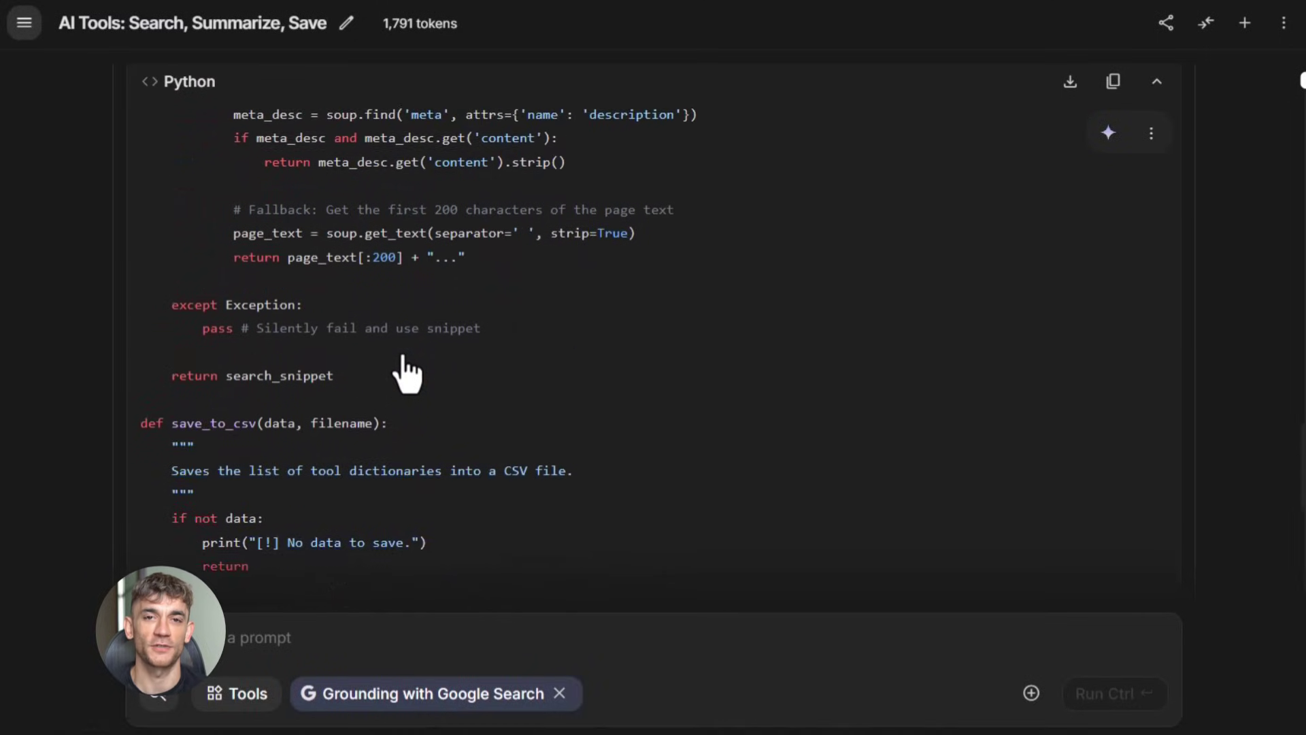
pyautogui.scroll(5, 410, 369)
pyautogui.scroll(4, 408, 372)
pyautogui.scroll(5, 408, 370)
pyautogui.scroll(5, 362, 331)
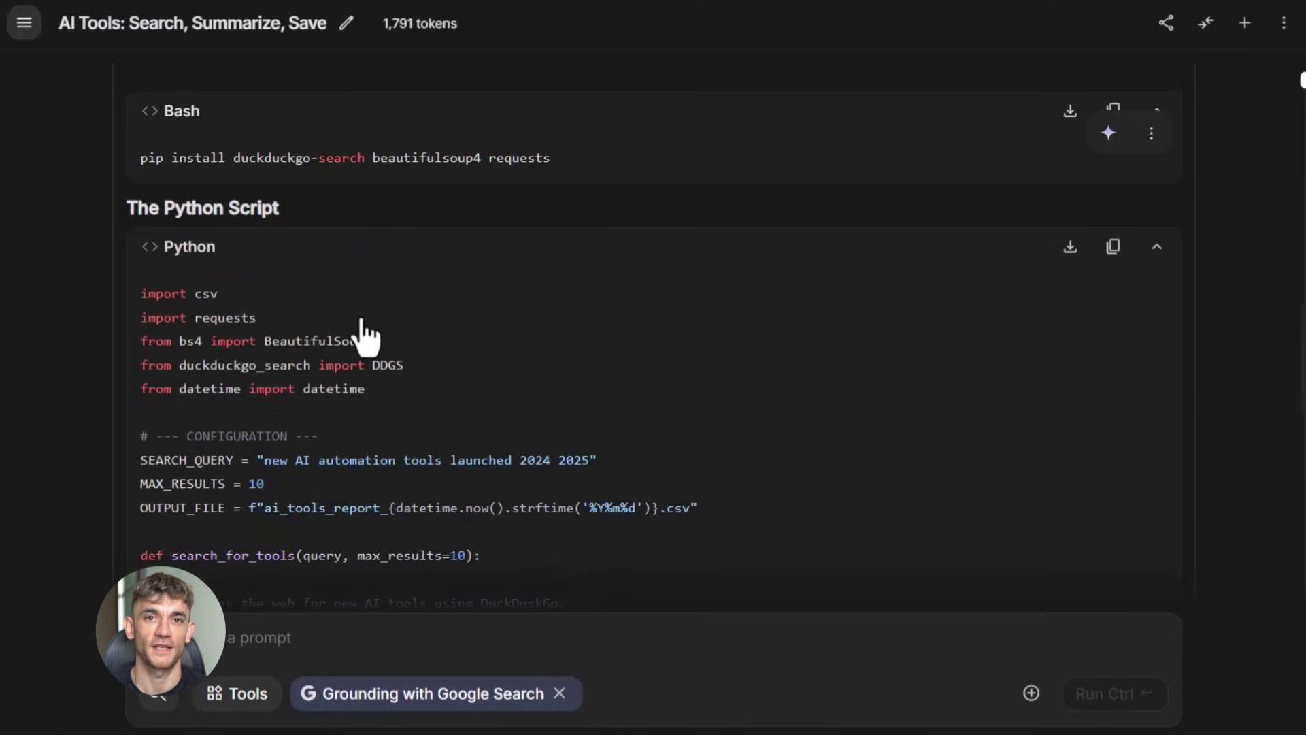
pyautogui.scroll(5, 363, 327)
pyautogui.scroll(-3, 358, 322)
pyautogui.scroll(-2, 298, 276)
pyautogui.scroll(-5, 460, 287)
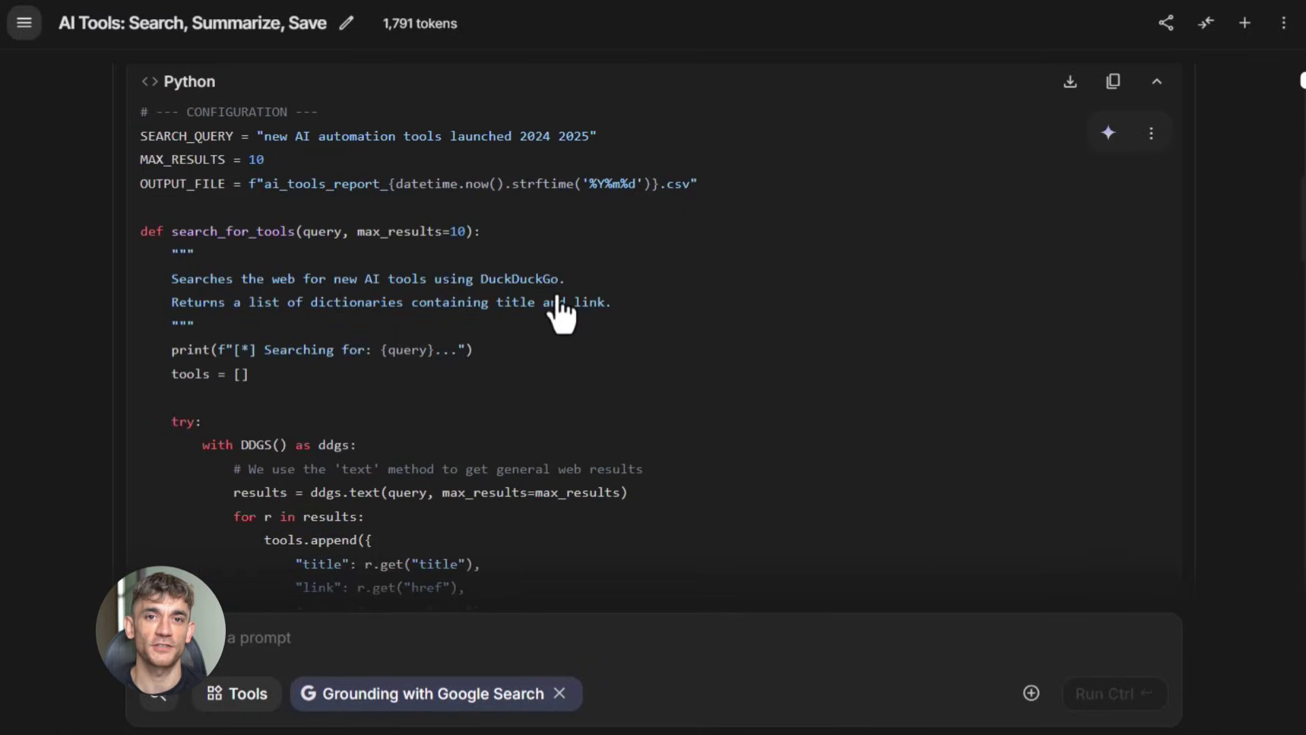
pyautogui.scroll(-5, 561, 306)
pyautogui.scroll(-4, 561, 368)
pyautogui.scroll(-5, 546, 367)
pyautogui.scroll(-5, 403, 336)
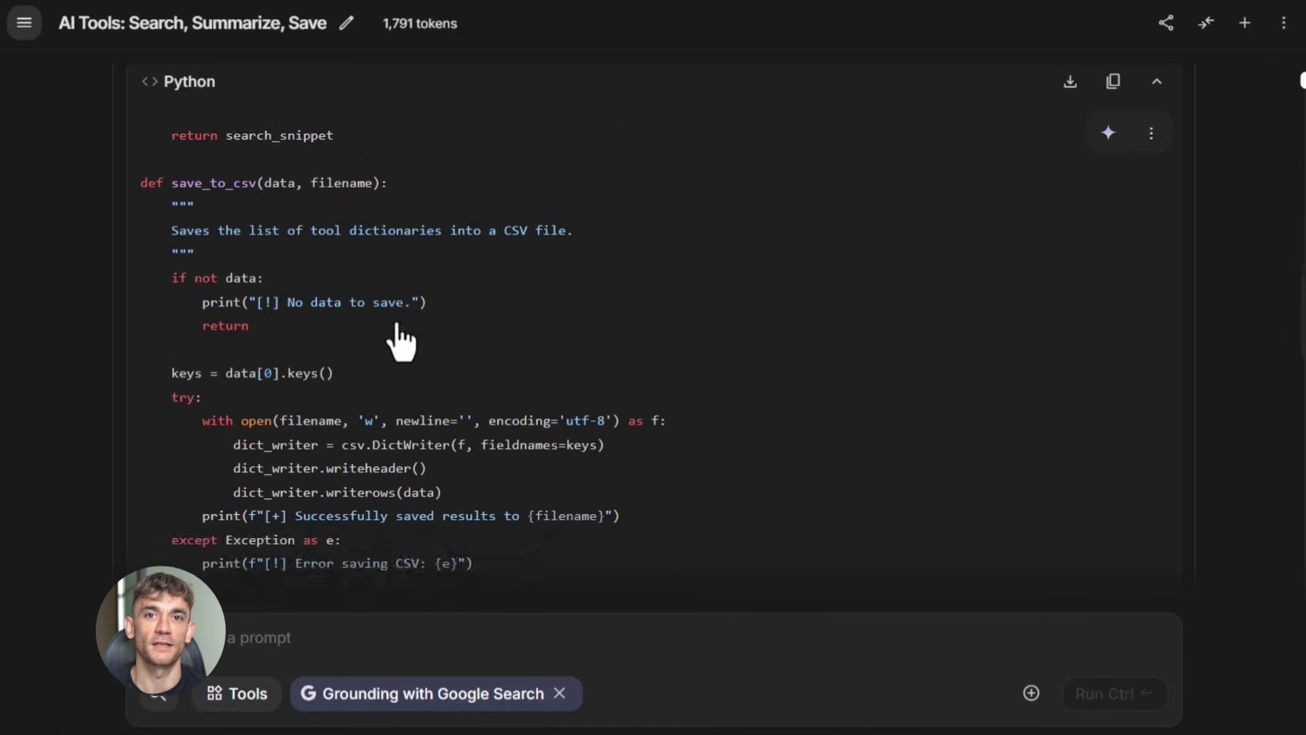
pyautogui.scroll(-5, 403, 337)
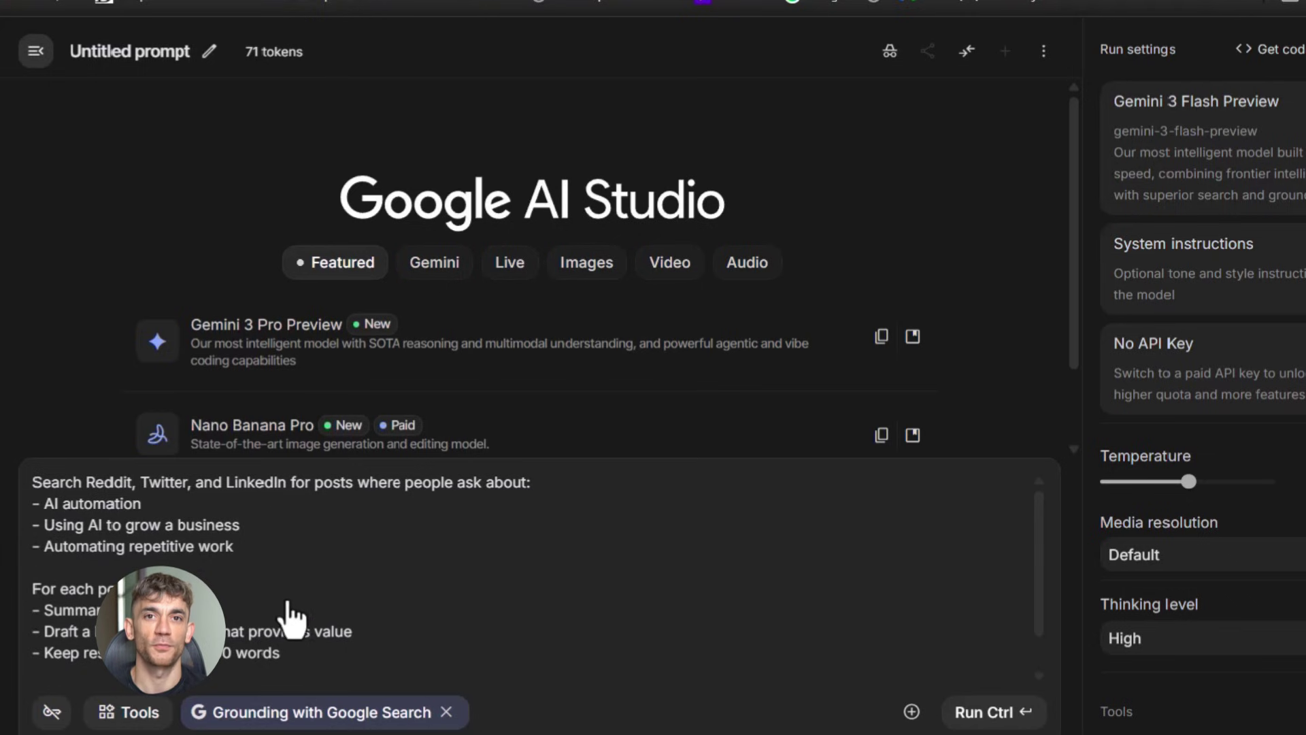
pyautogui.scroll(-1, 511, 572)
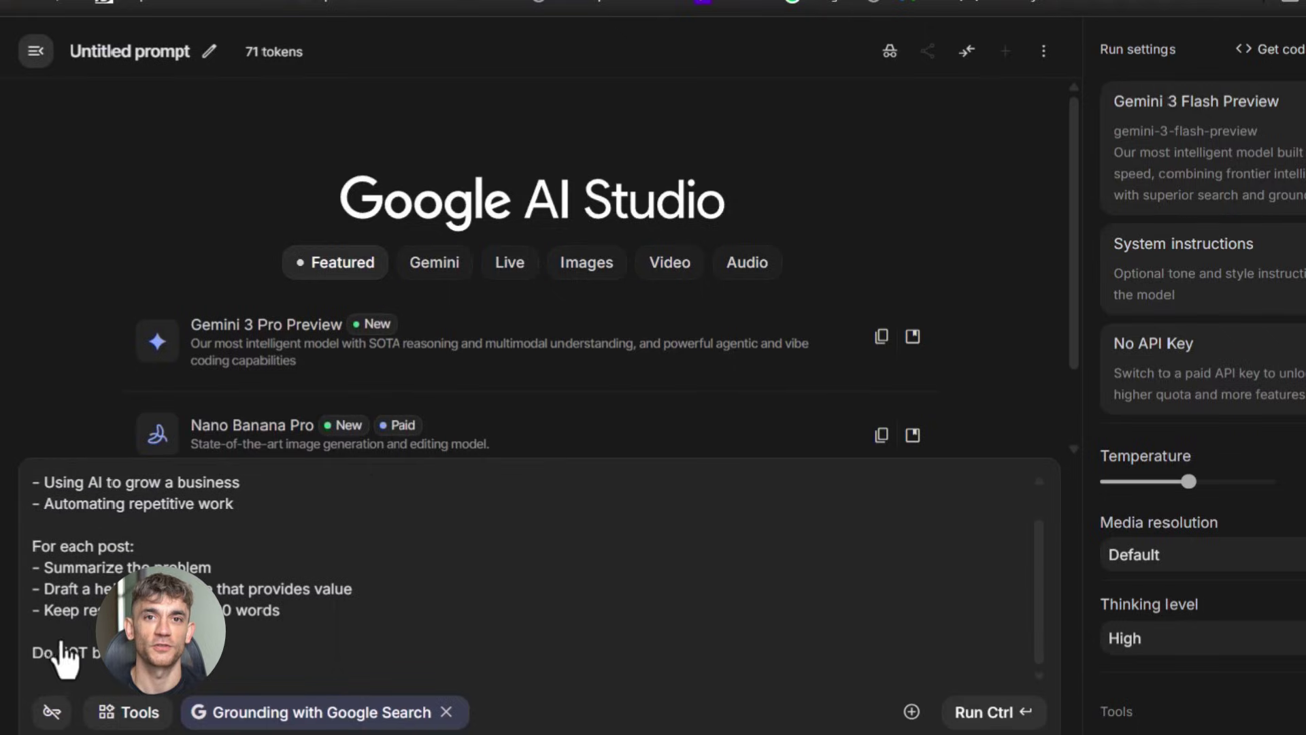
pyautogui.scroll(2, 66, 659)
# Run the grounded Reddit, X and LinkedIn outreach prompt, then run it again.
pyautogui.click(976, 714)
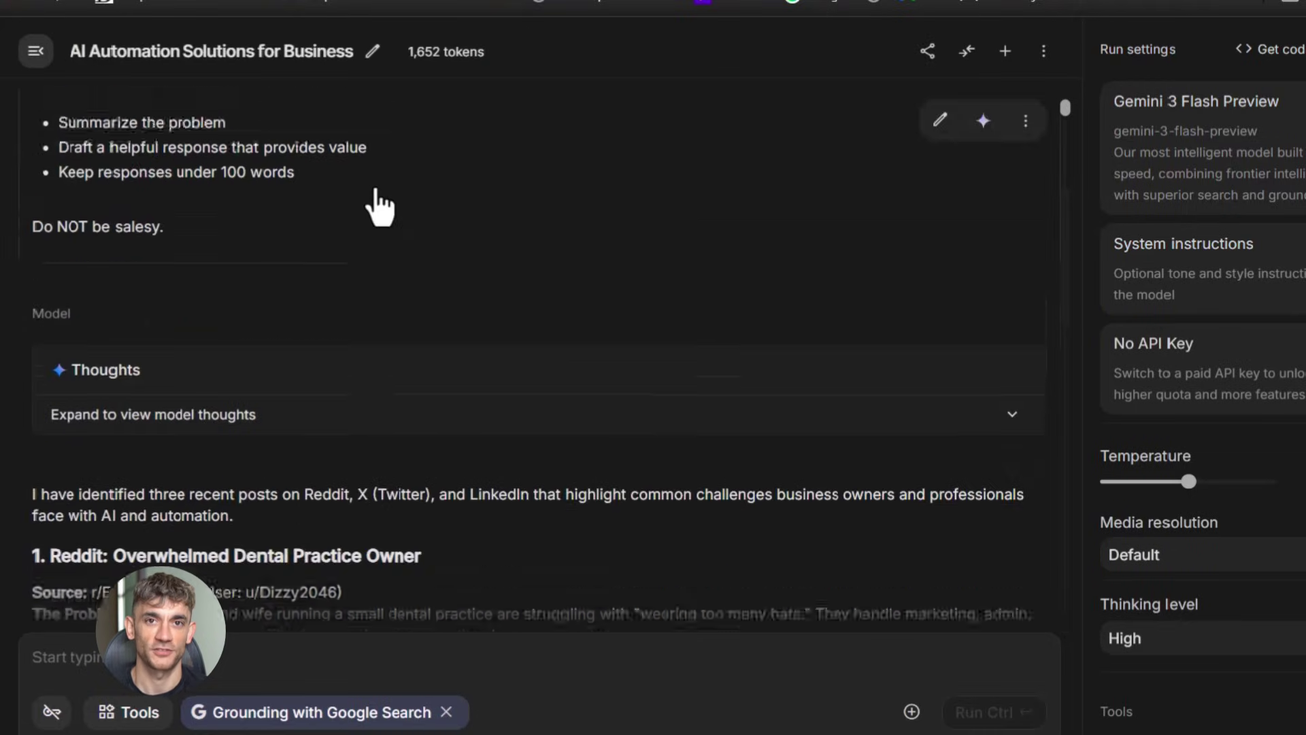
pyautogui.scroll(5, 372, 204)
pyautogui.scroll(2, 368, 203)
pyautogui.scroll(-4, 265, 266)
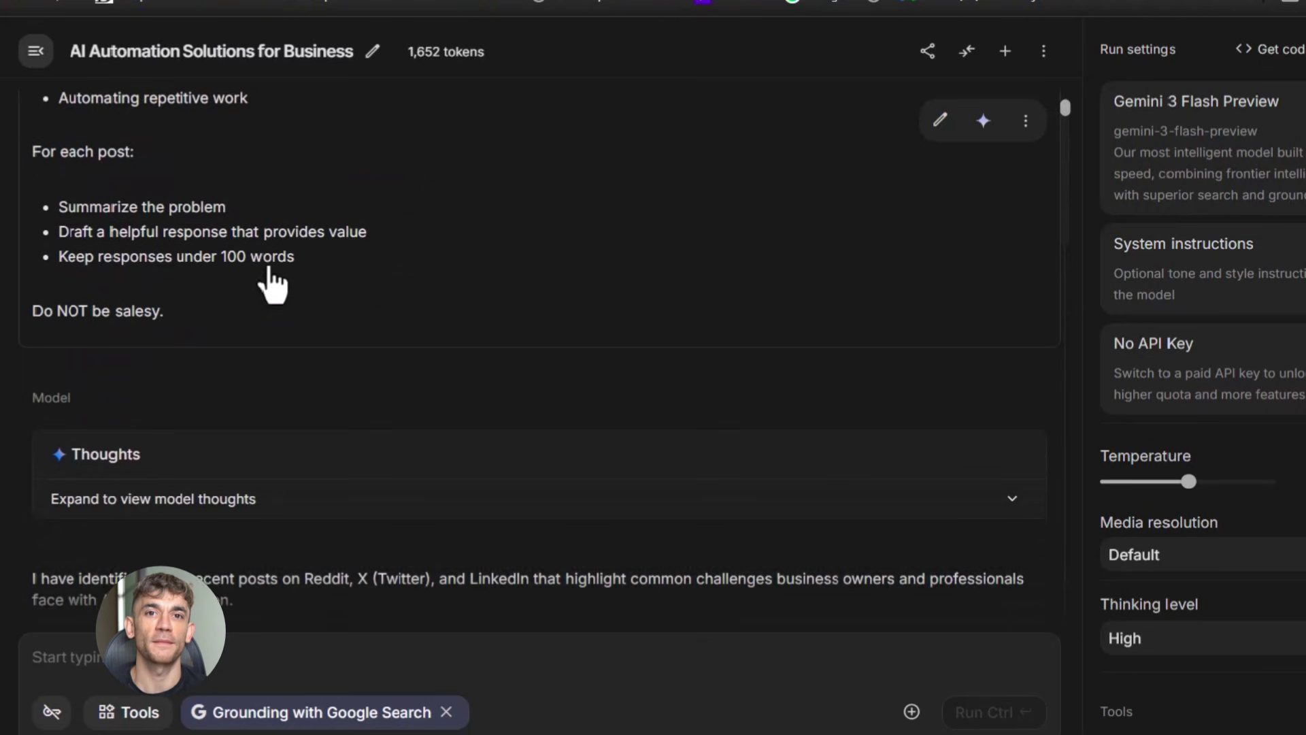
pyautogui.scroll(-1, 245, 275)
pyautogui.scroll(-4, 418, 367)
pyautogui.scroll(-2, 213, 395)
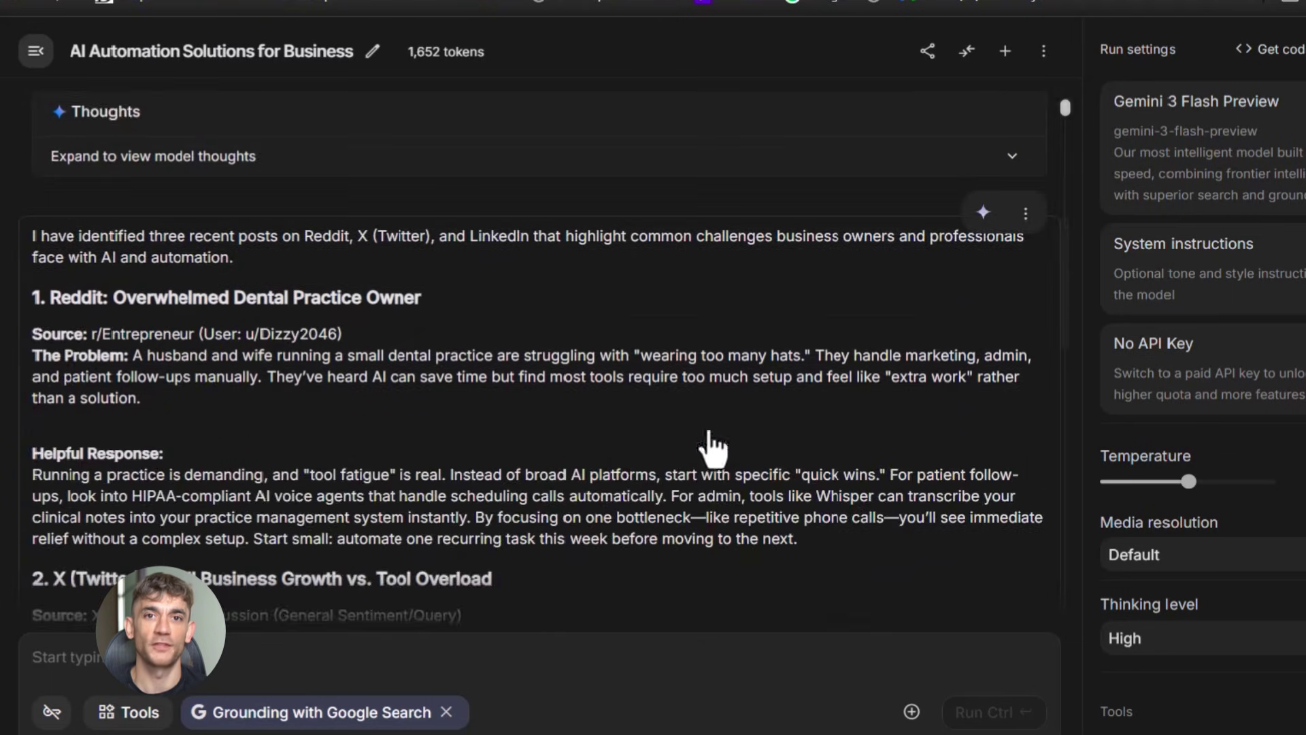
pyautogui.scroll(-1, 347, 459)
pyautogui.scroll(-2, 133, 470)
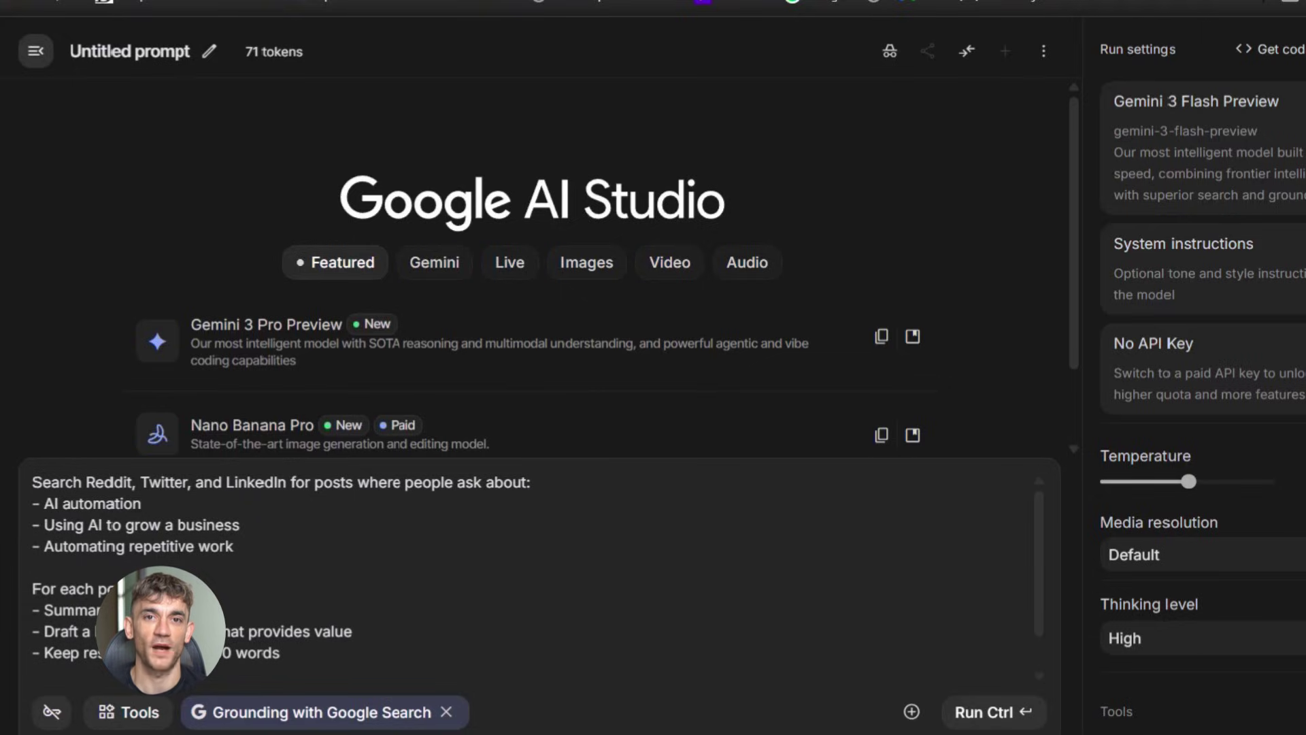
pyautogui.scroll(-1, 510, 571)
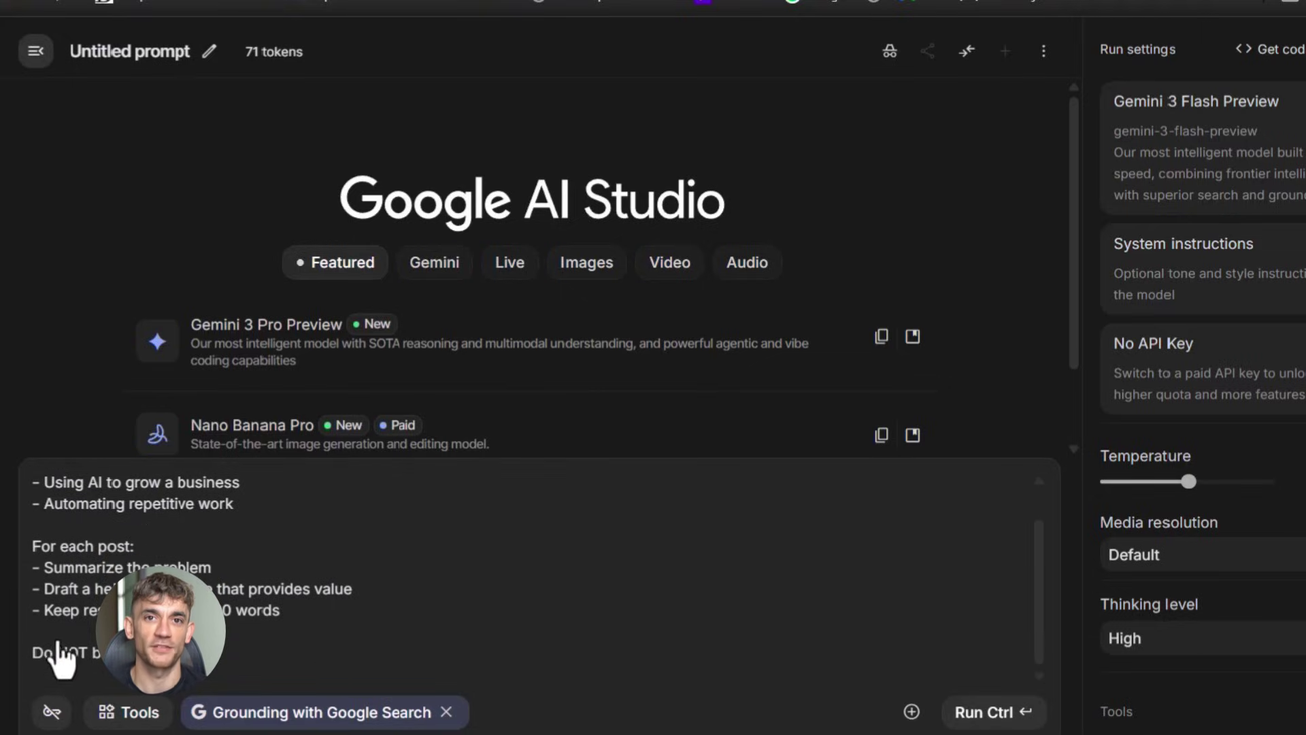
pyautogui.scroll(2, 222, 612)
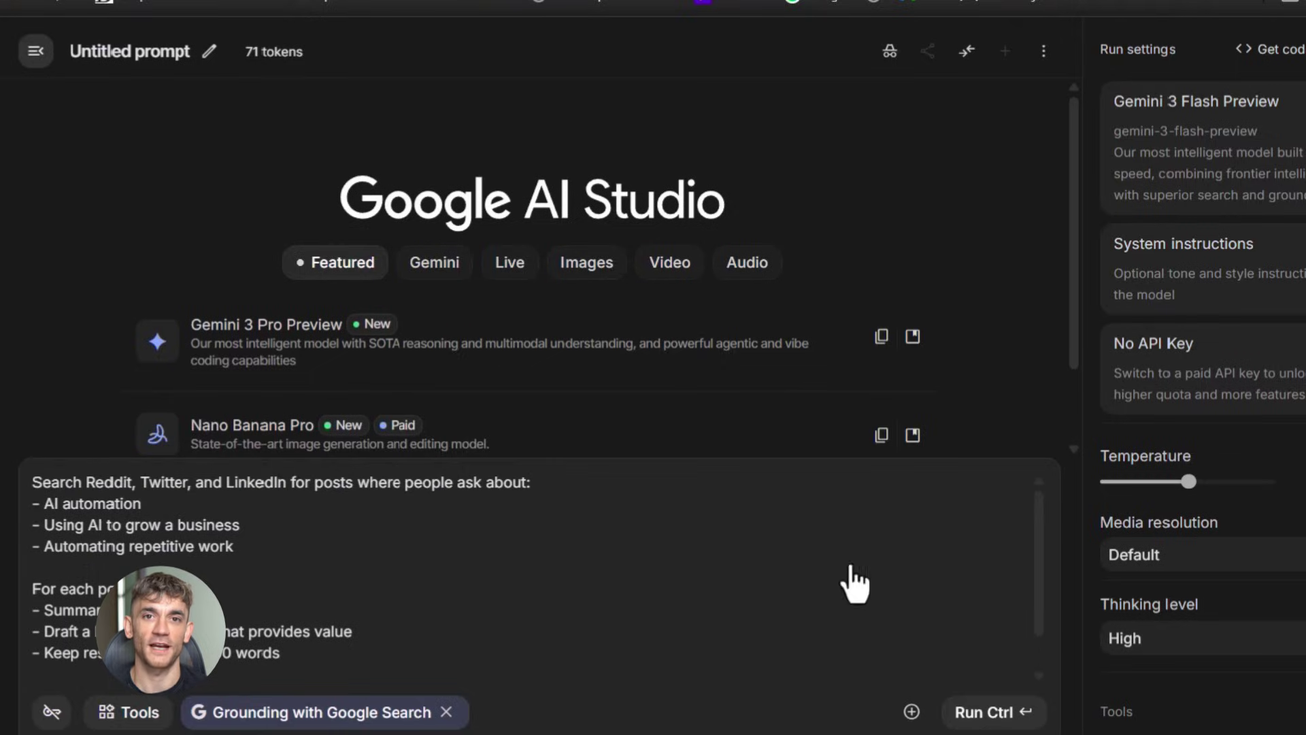
pyautogui.click(984, 711)
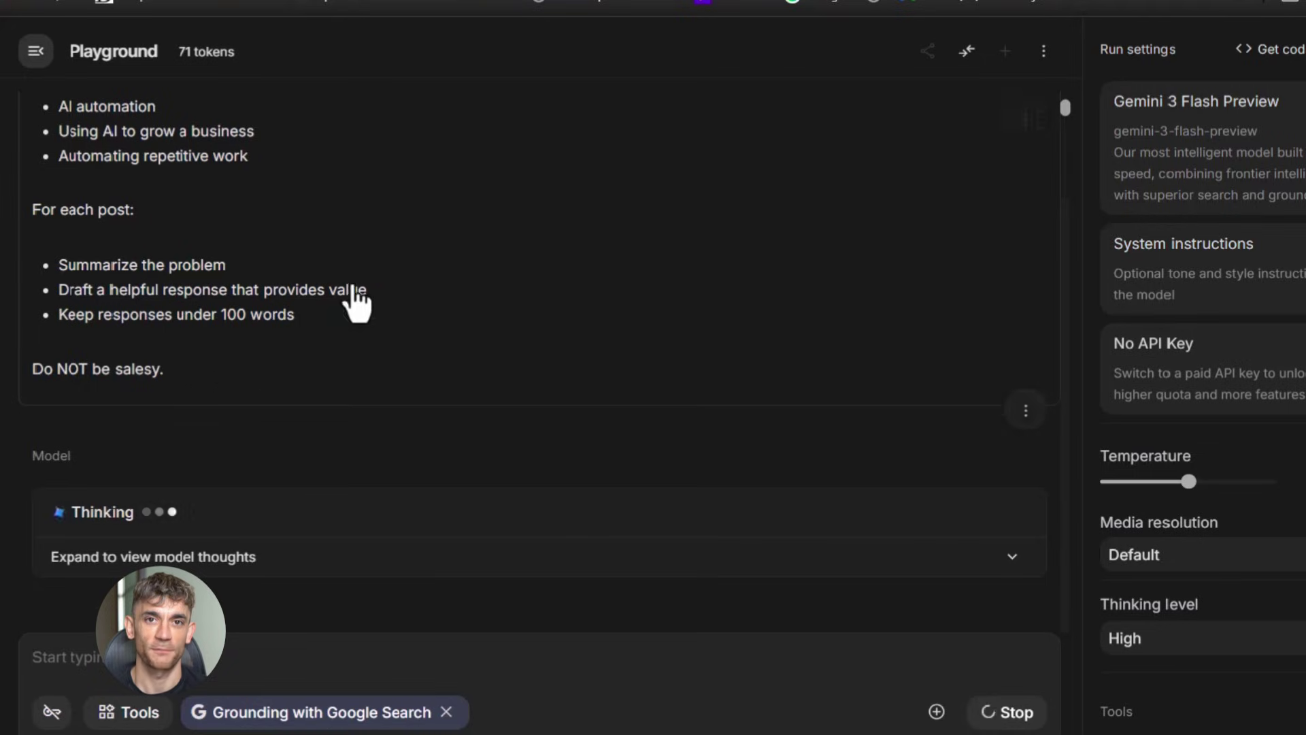
pyautogui.scroll(5, 375, 203)
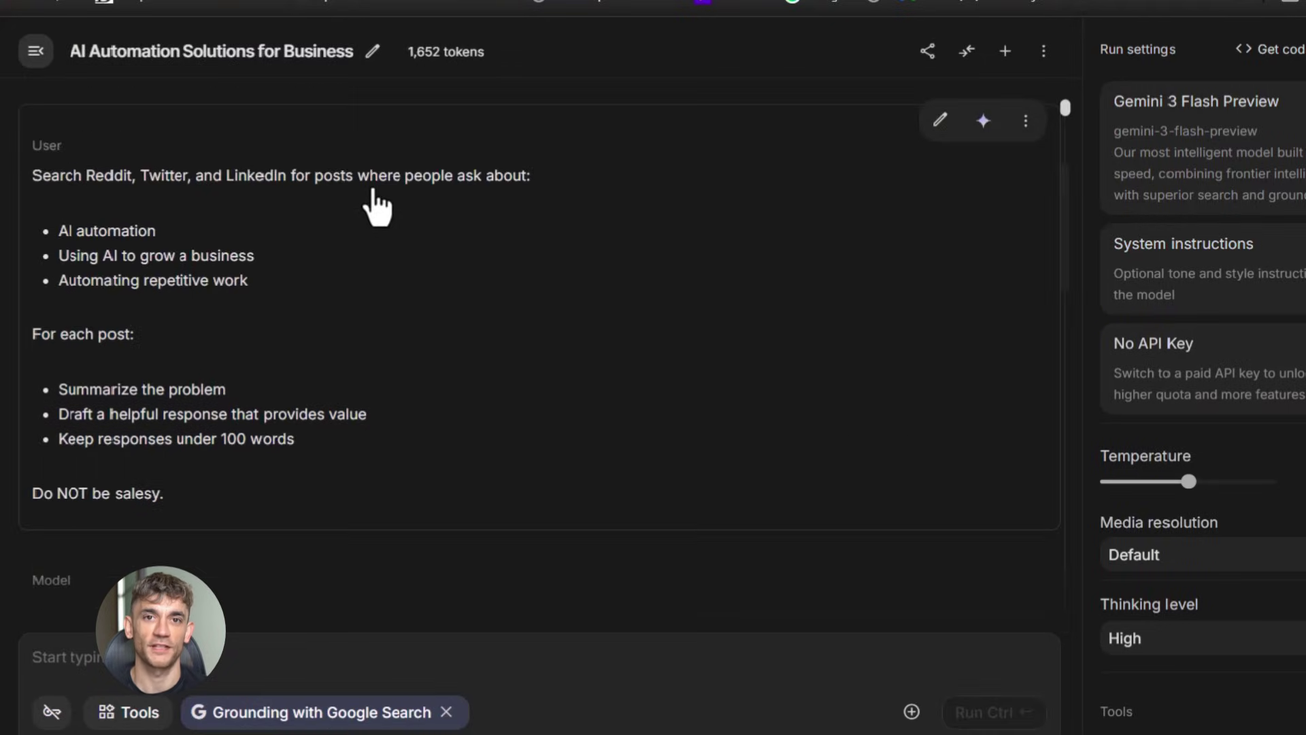
pyautogui.scroll(-3, 306, 265)
pyautogui.scroll(-2, 249, 286)
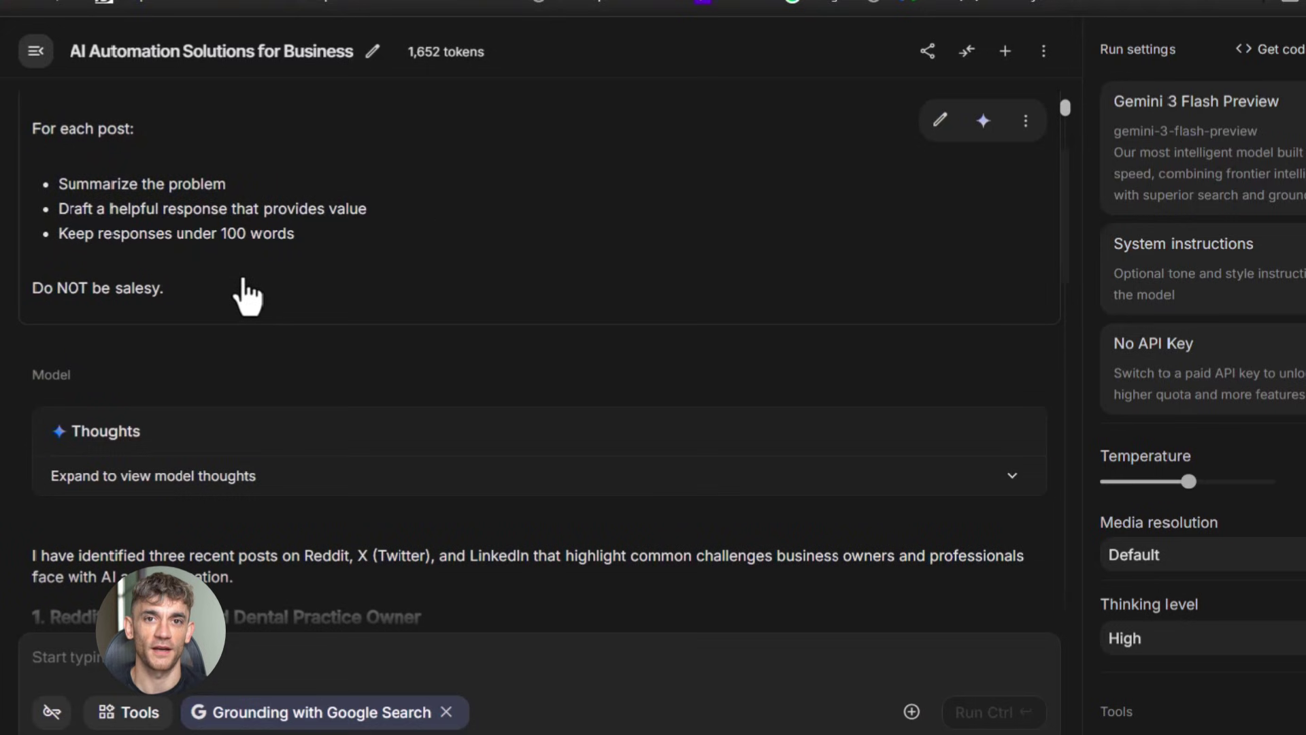
pyautogui.scroll(-5, 294, 372)
pyautogui.scroll(-3, 212, 396)
pyautogui.scroll(-2, 307, 450)
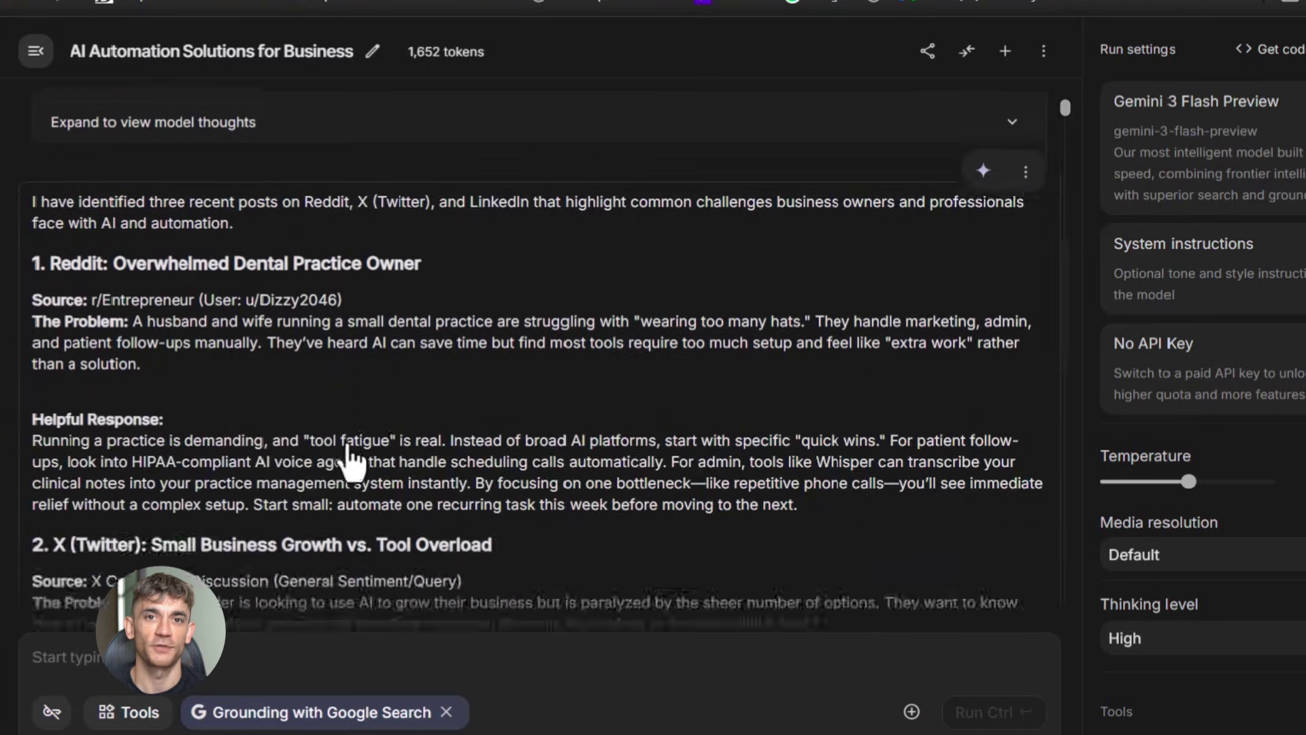
pyautogui.scroll(-3, 337, 460)
pyautogui.scroll(-2, 462, 437)
pyautogui.scroll(10, 378, 204)
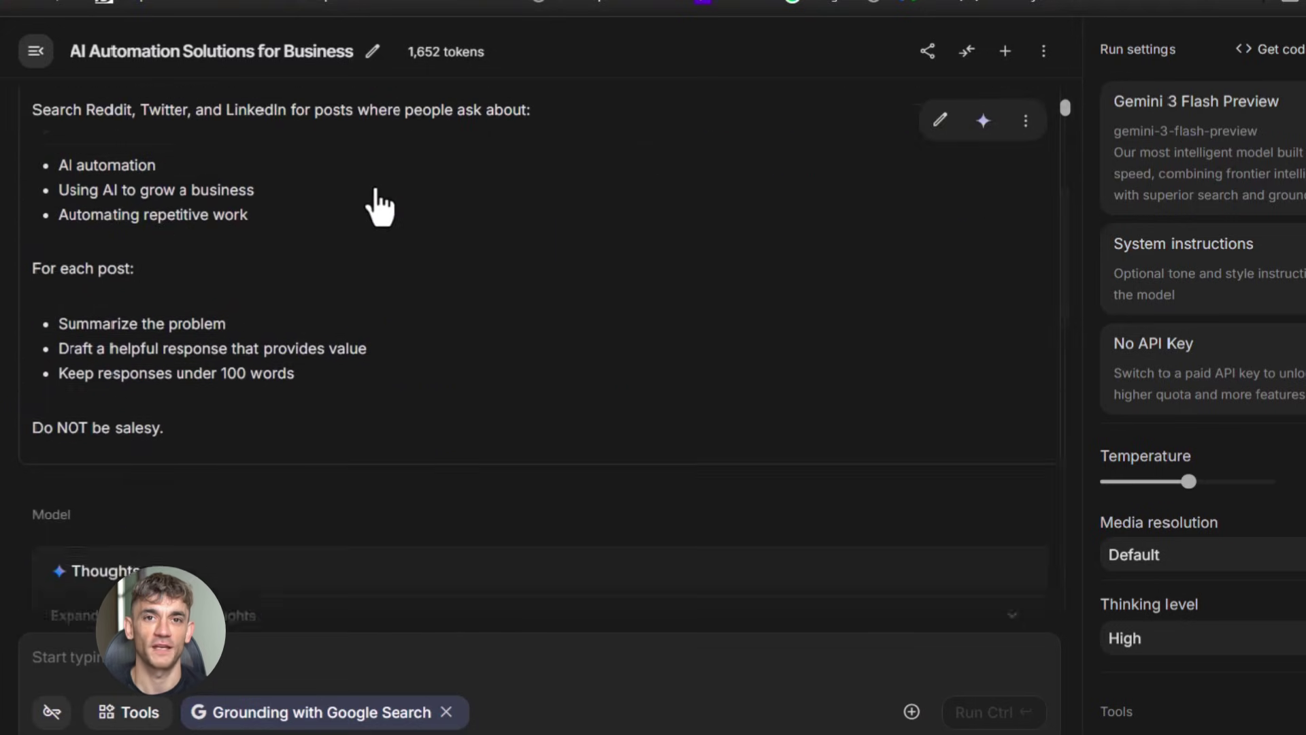
pyautogui.scroll(2, 373, 199)
pyautogui.scroll(-4, 112, 245)
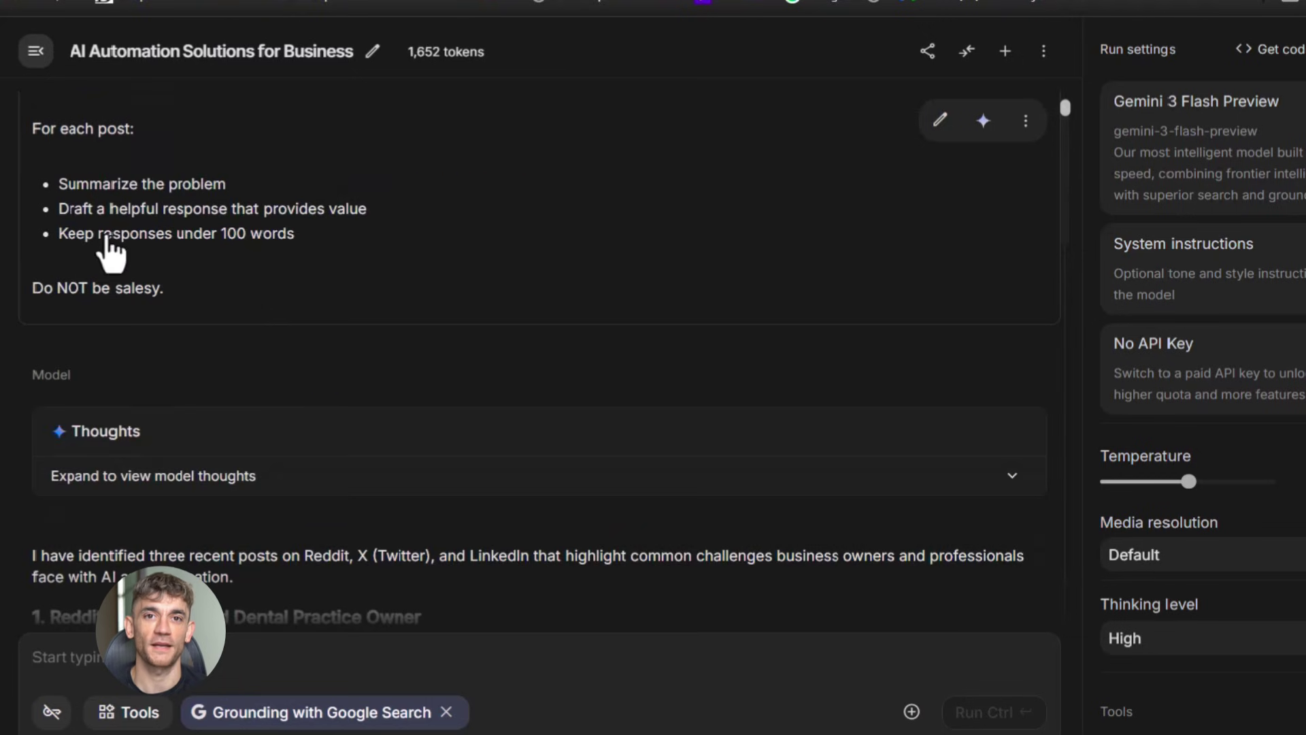
pyautogui.scroll(-1, 245, 285)
pyautogui.scroll(-3, 541, 388)
pyautogui.scroll(-3, 212, 396)
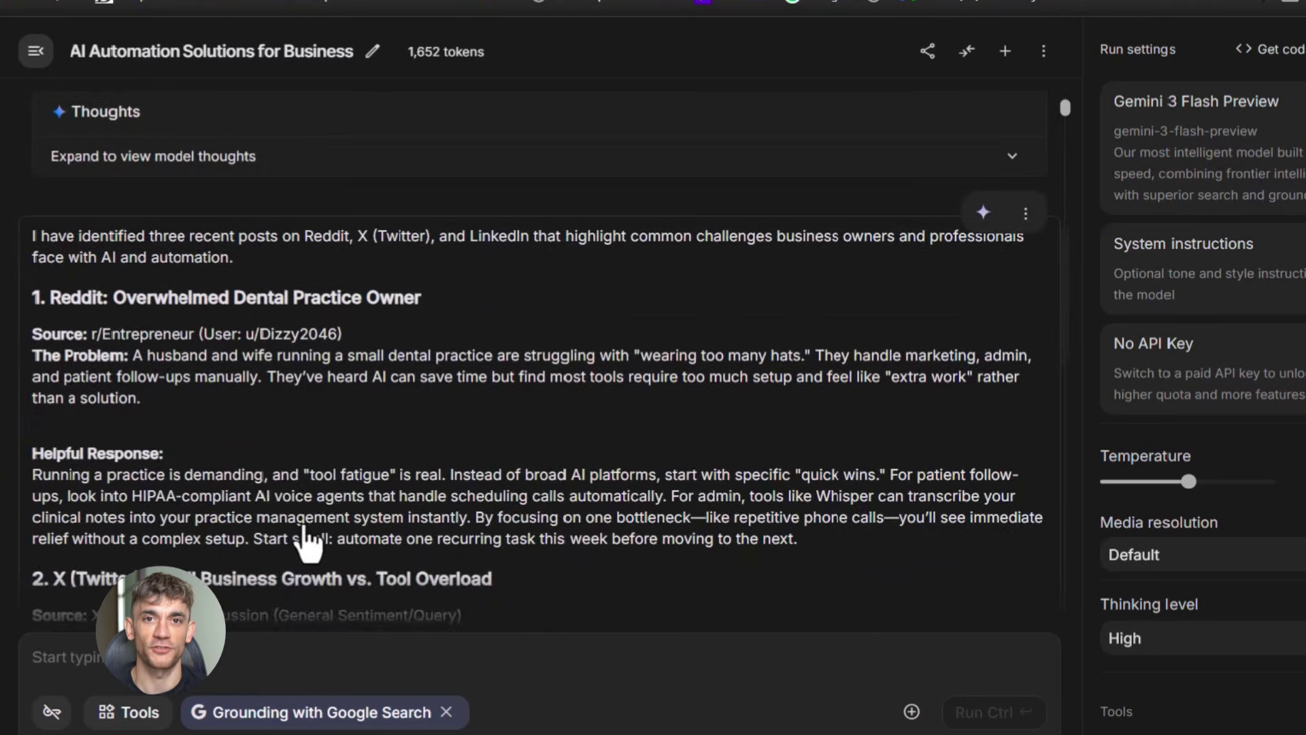
pyautogui.scroll(-3, 307, 448)
pyautogui.scroll(-1, 143, 439)
pyautogui.scroll(-2, 462, 436)
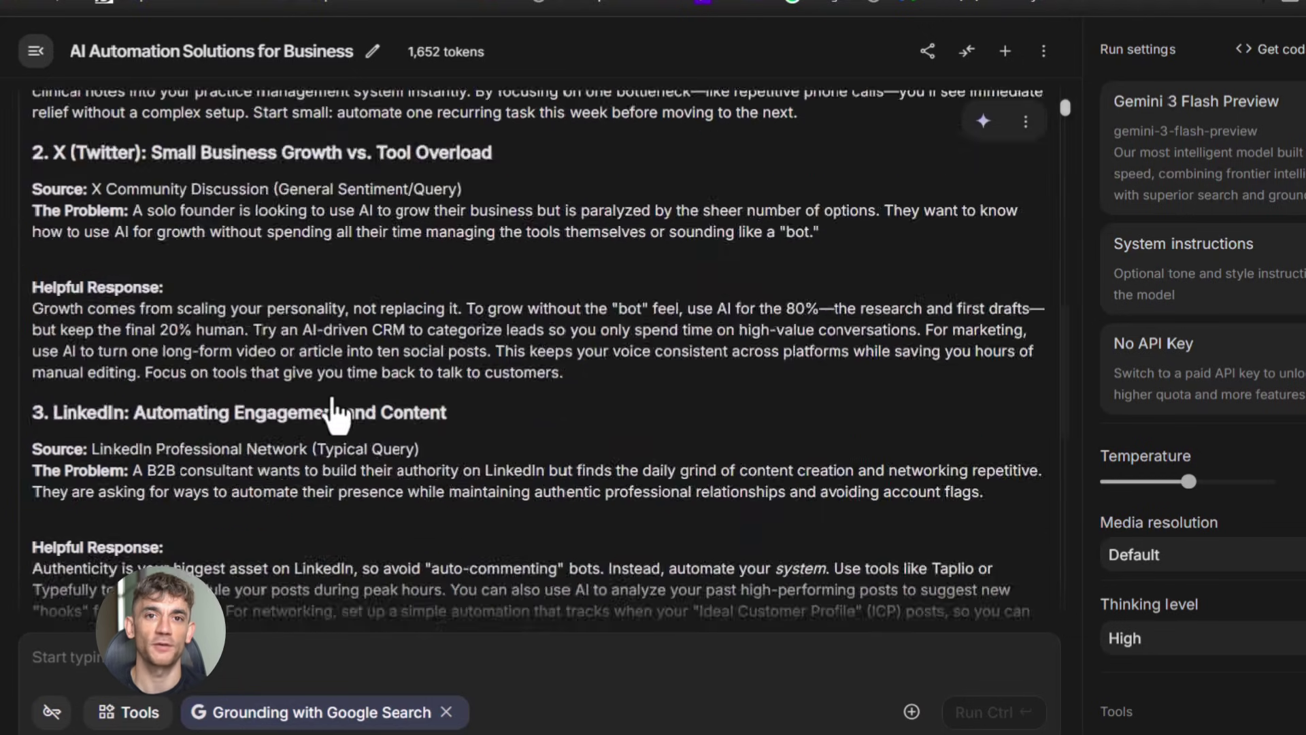
pyautogui.scroll(10, 377, 205)
pyautogui.scroll(2, 373, 199)
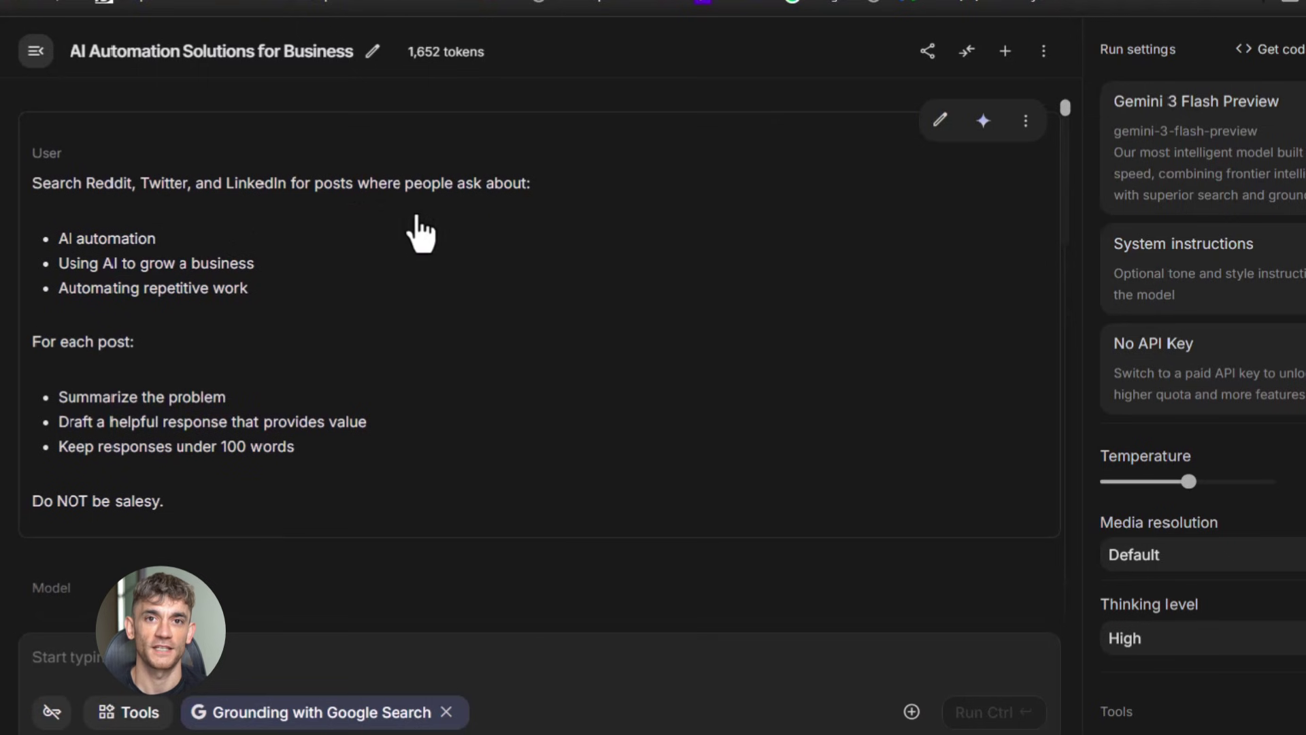
pyautogui.scroll(-3, 421, 234)
pyautogui.scroll(-1, 250, 285)
pyautogui.scroll(-3, 418, 376)
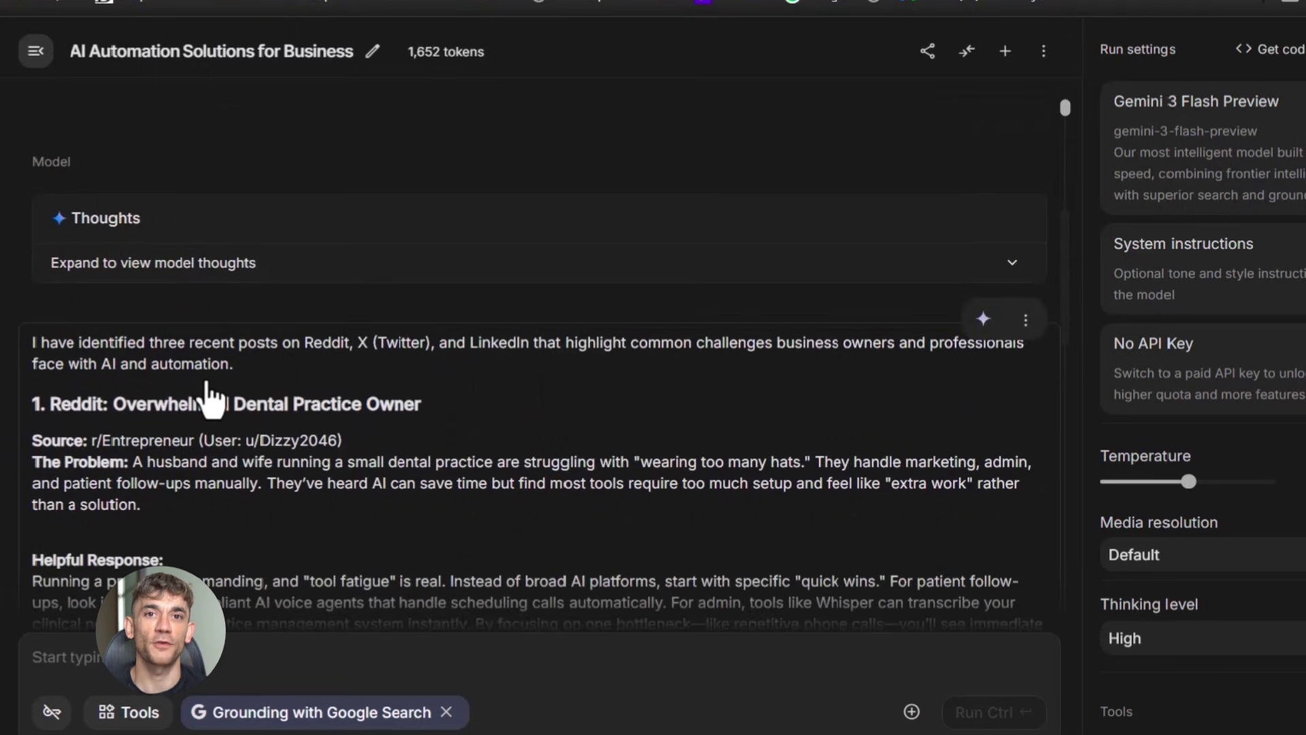
pyautogui.scroll(-3, 213, 396)
pyautogui.scroll(-1, 704, 449)
pyautogui.scroll(-1, 347, 460)
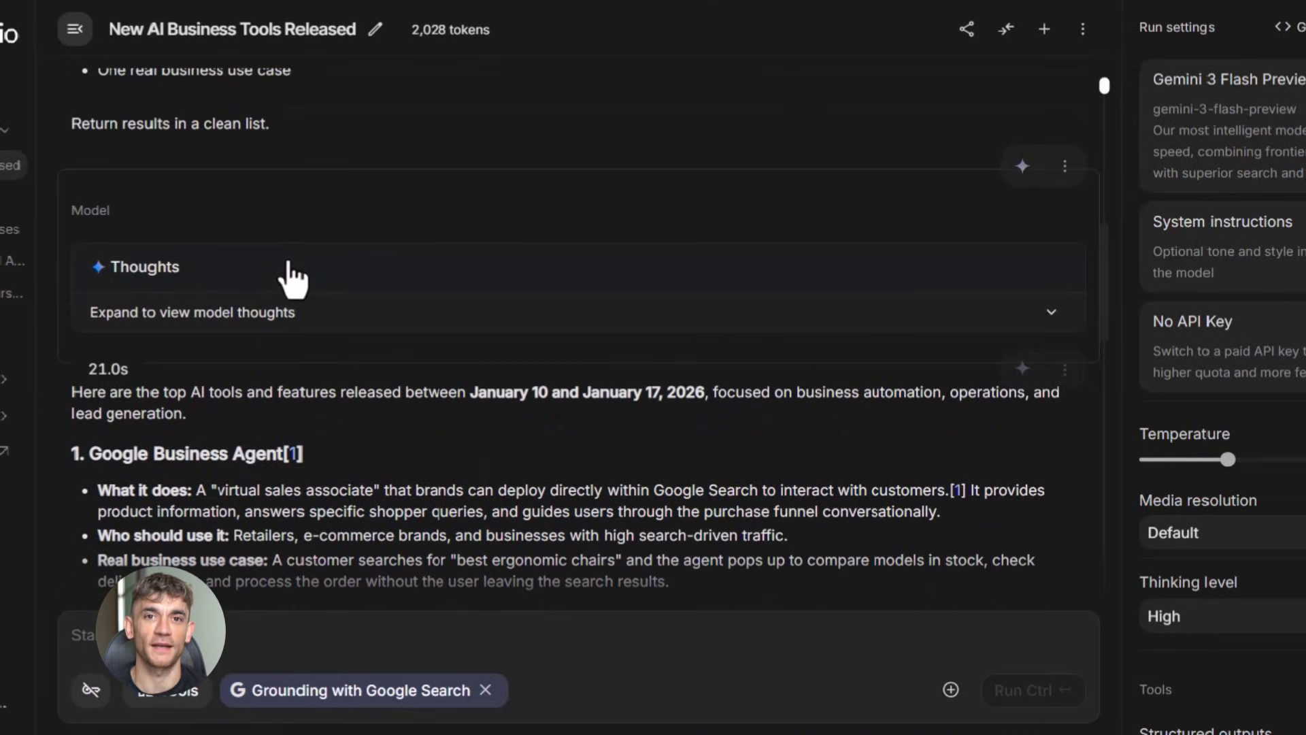
pyautogui.scroll(-3, 294, 275)
pyautogui.scroll(-4, 300, 273)
pyautogui.scroll(-4, 491, 273)
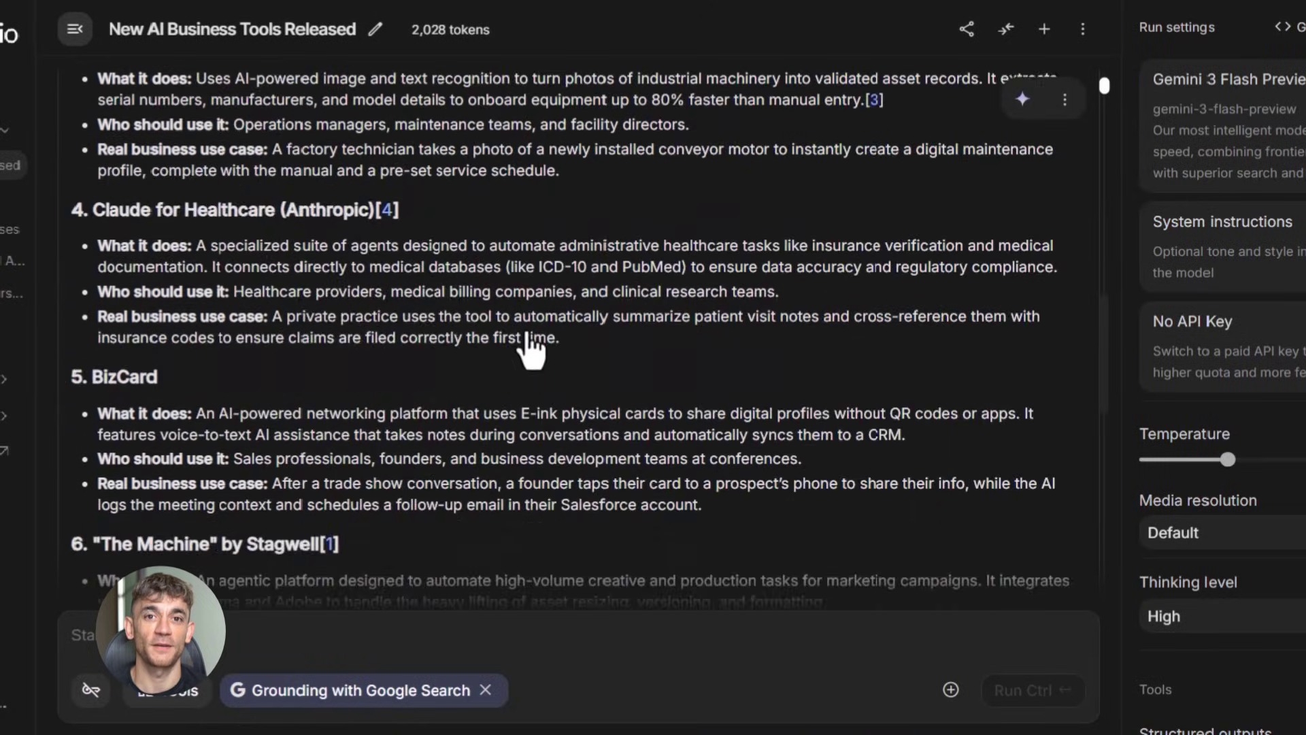
pyautogui.scroll(-3, 531, 347)
pyautogui.scroll(-2, 449, 317)
pyautogui.scroll(7, 450, 316)
pyautogui.scroll(5, 447, 318)
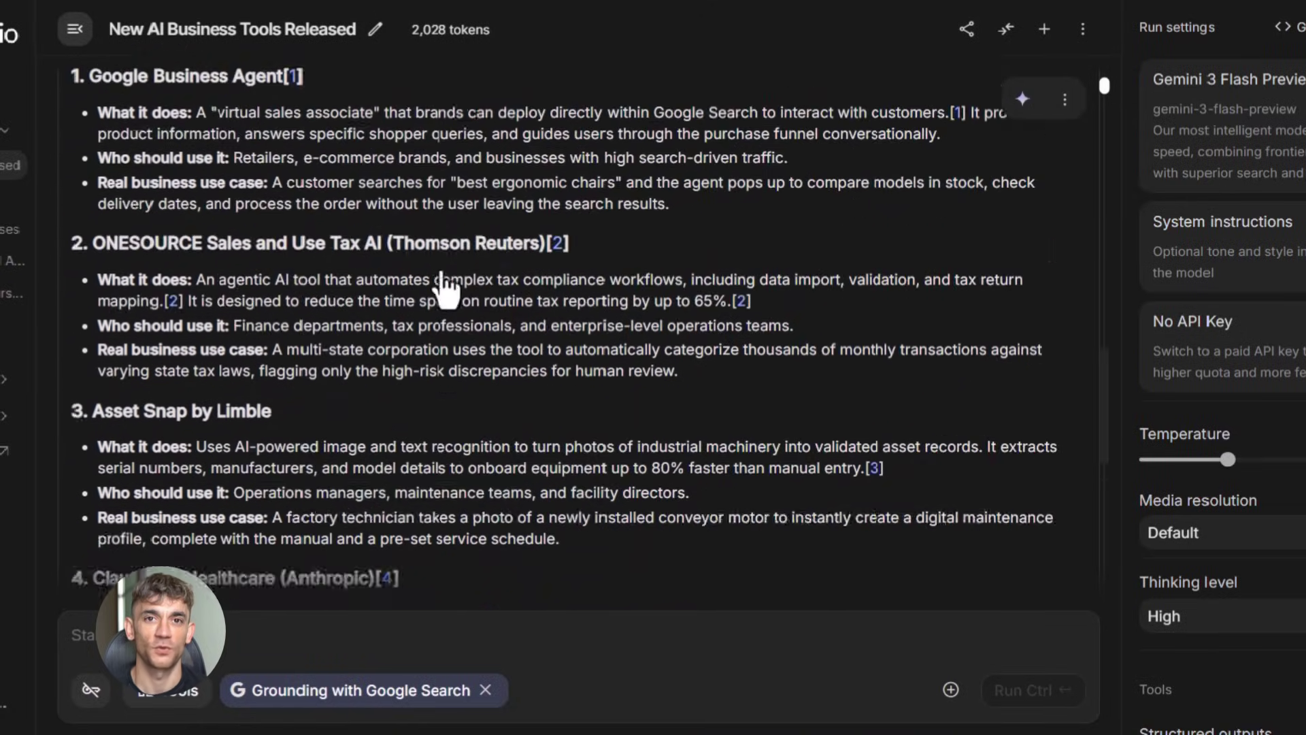
pyautogui.scroll(2, 447, 296)
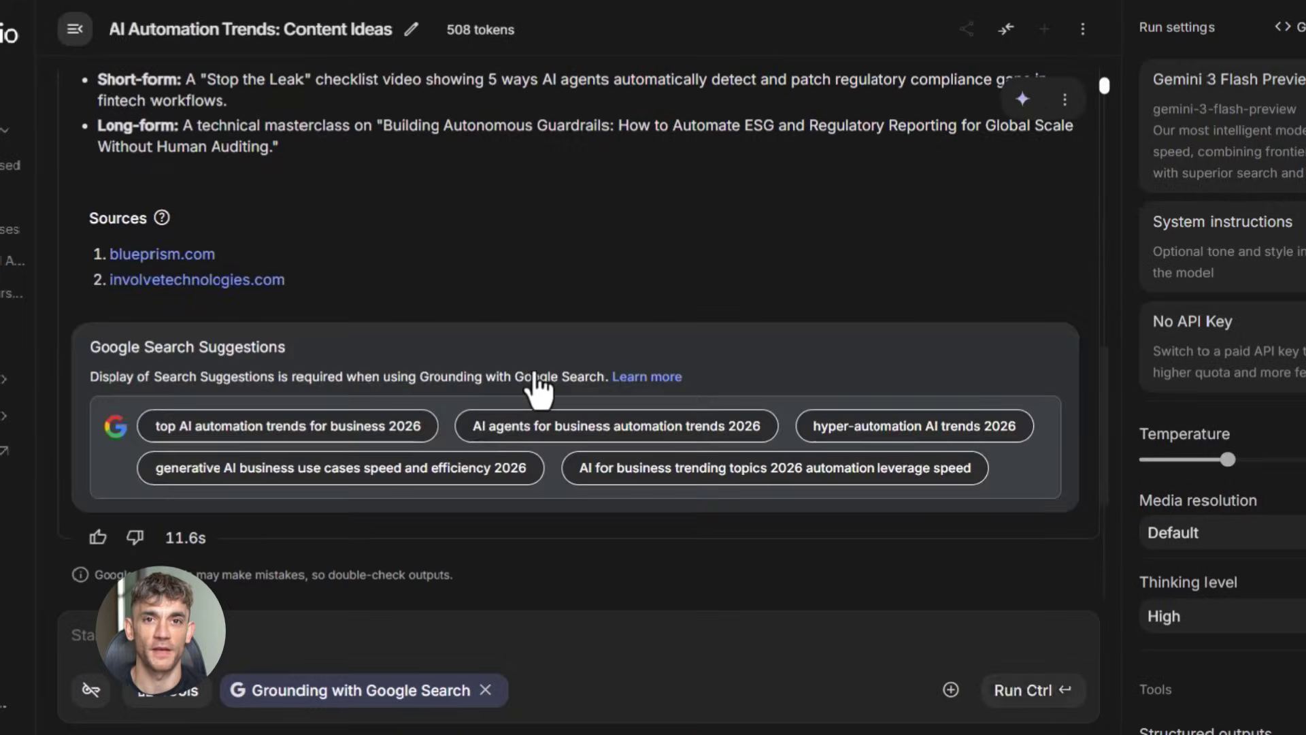
pyautogui.scroll(3, 385, 353)
pyautogui.scroll(4, 394, 347)
pyautogui.scroll(4, 393, 347)
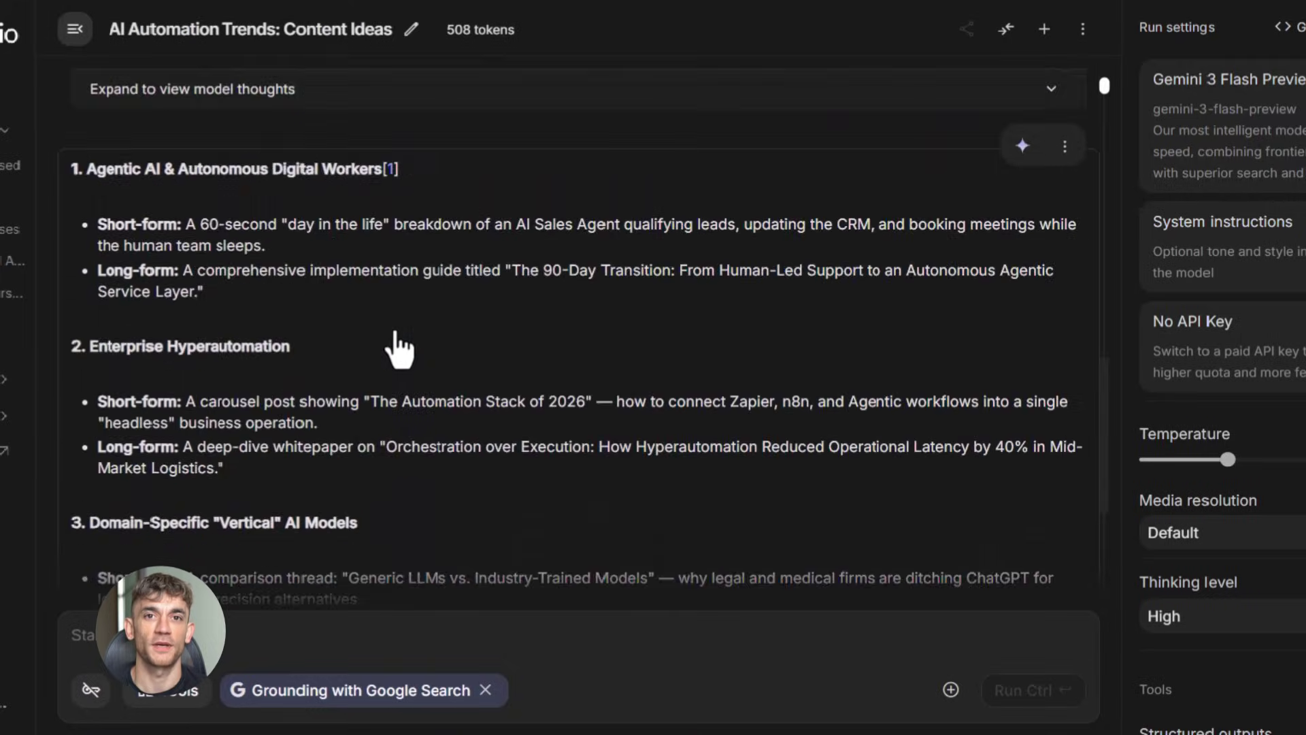
pyautogui.scroll(2, 378, 357)
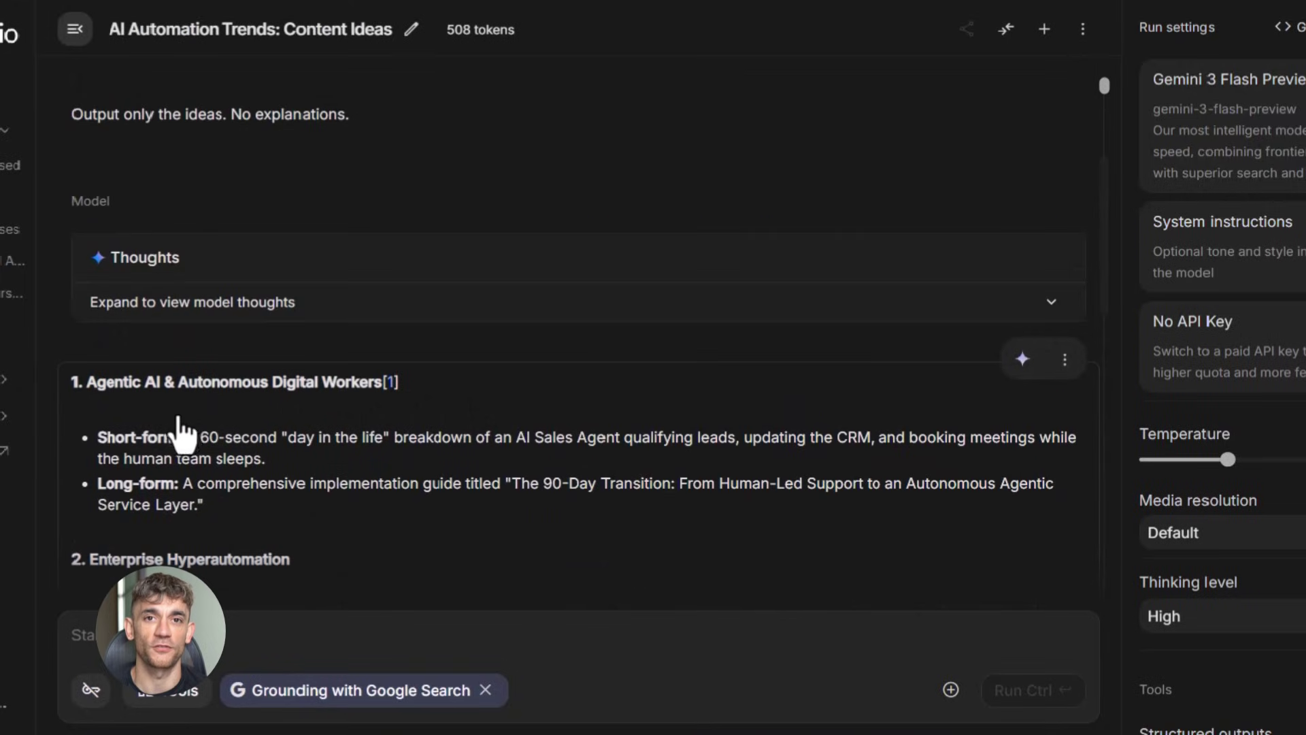
pyautogui.scroll(-3, 184, 431)
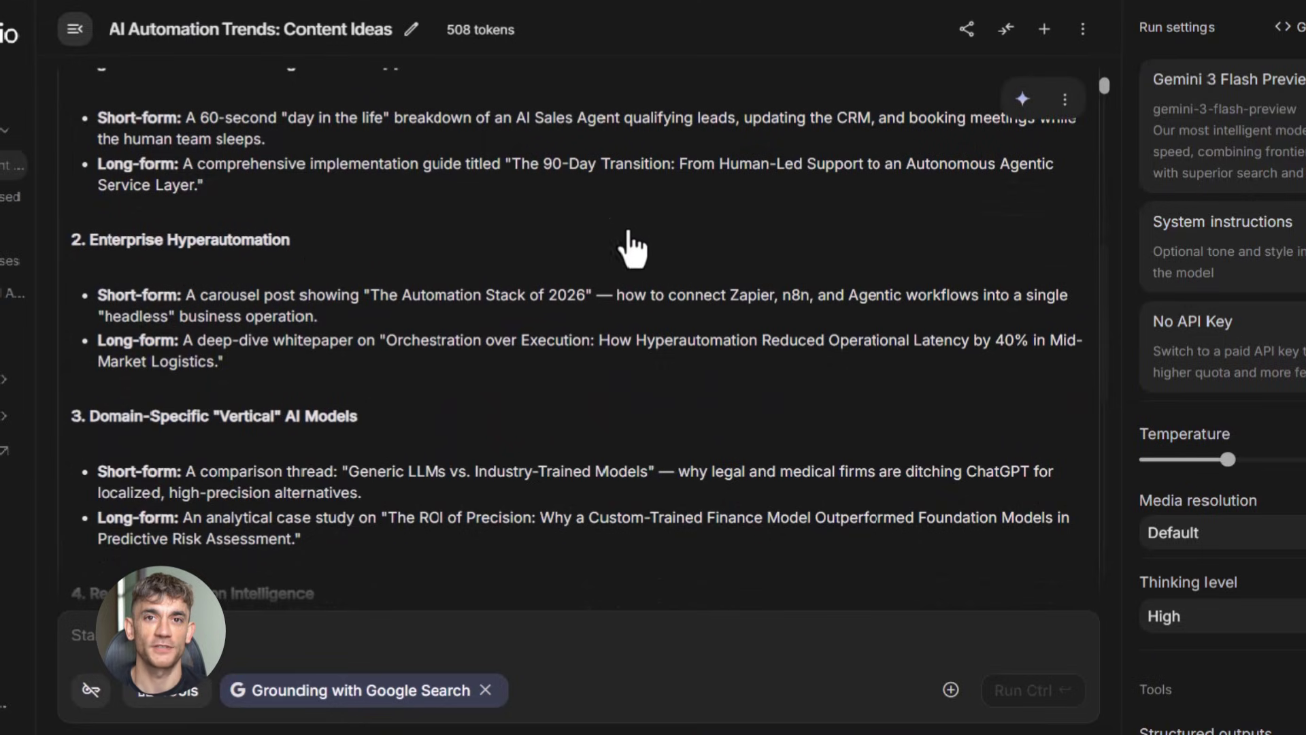
pyautogui.scroll(-1, 389, 392)
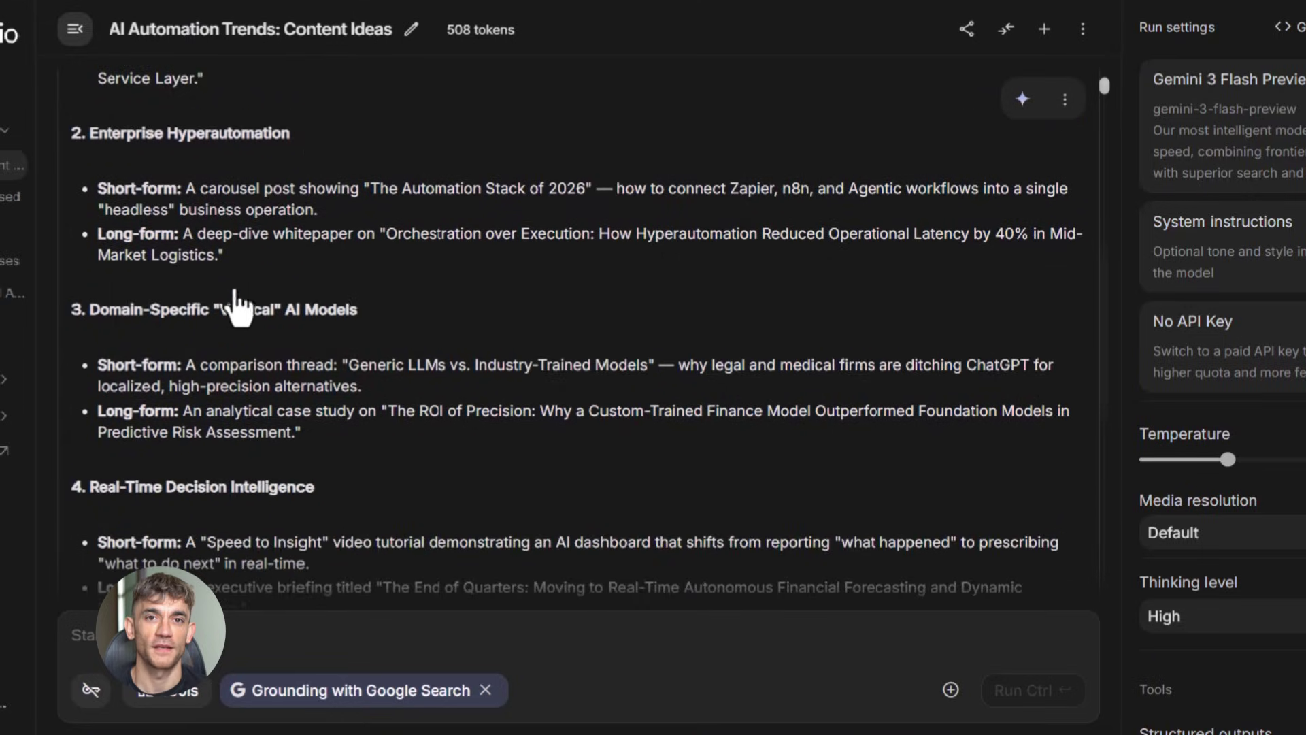
pyautogui.scroll(-1, 261, 393)
pyautogui.scroll(-2, 539, 393)
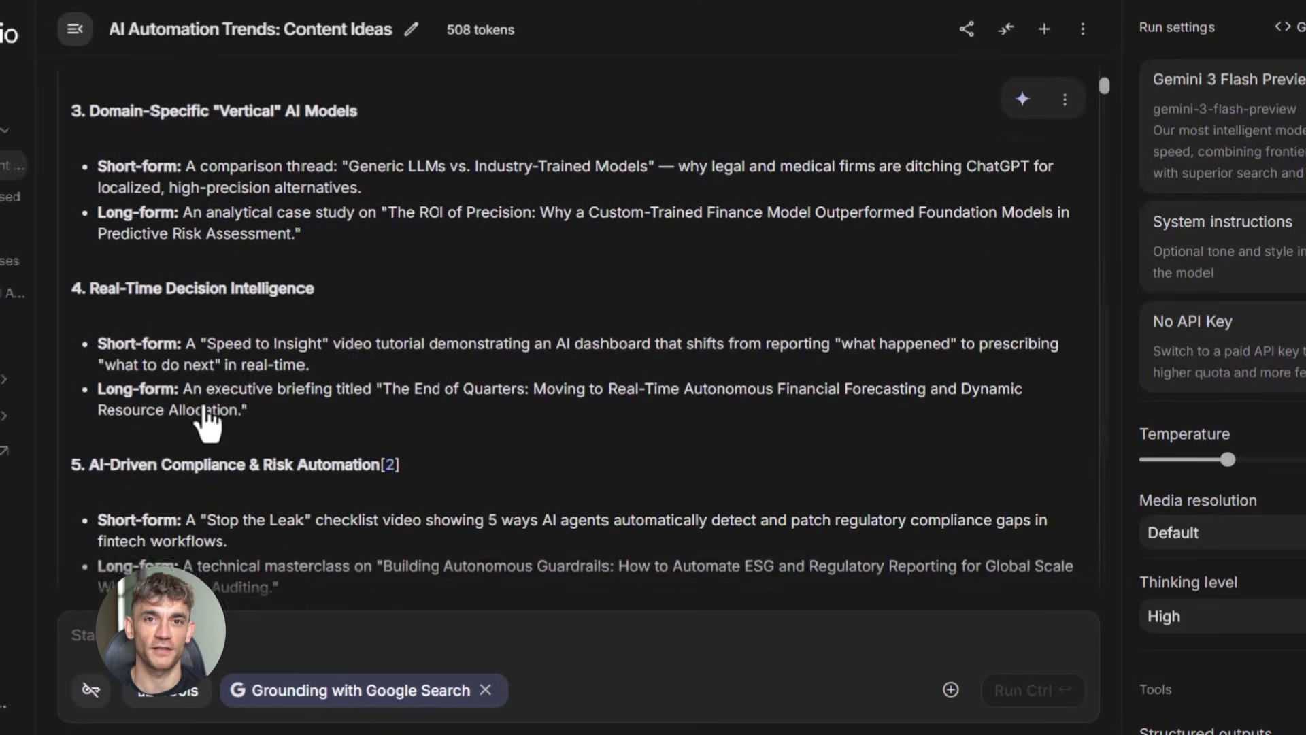
pyautogui.scroll(-1, 510, 409)
pyautogui.scroll(-2, 387, 389)
pyautogui.scroll(3, 381, 329)
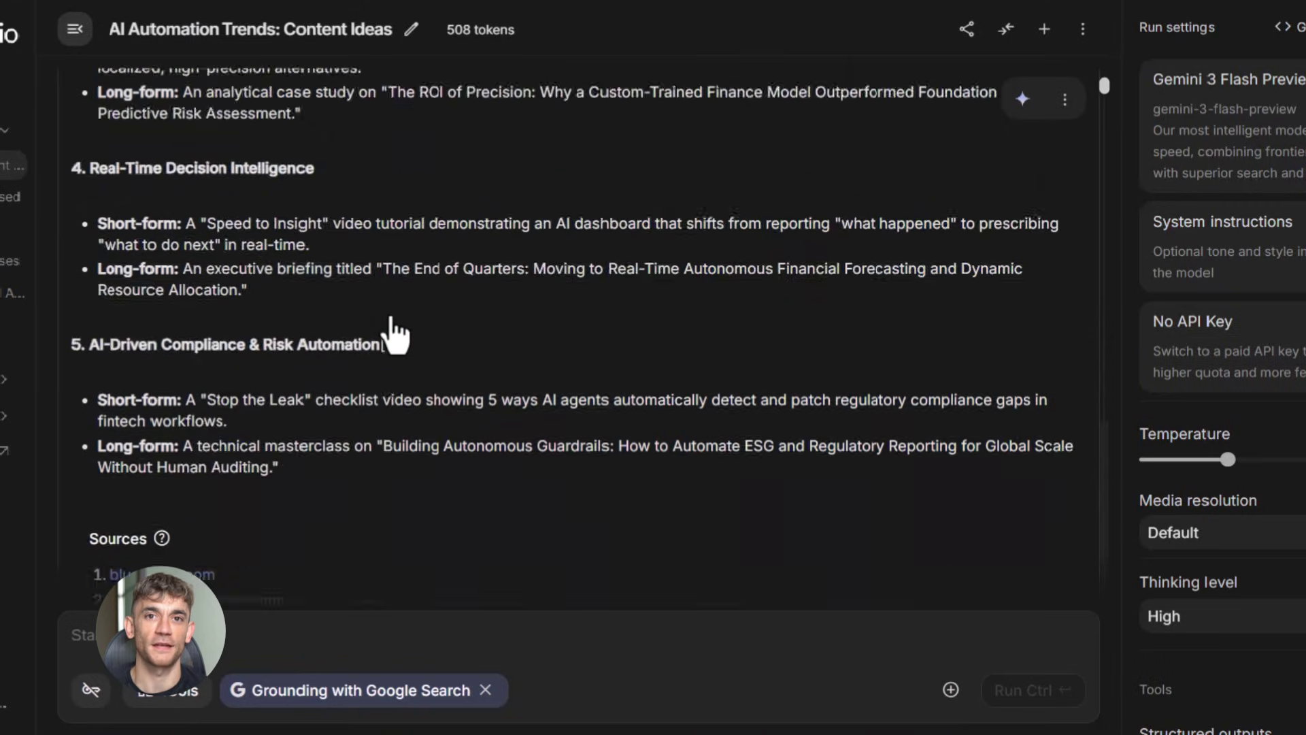
pyautogui.scroll(3, 398, 307)
pyautogui.scroll(3, 460, 204)
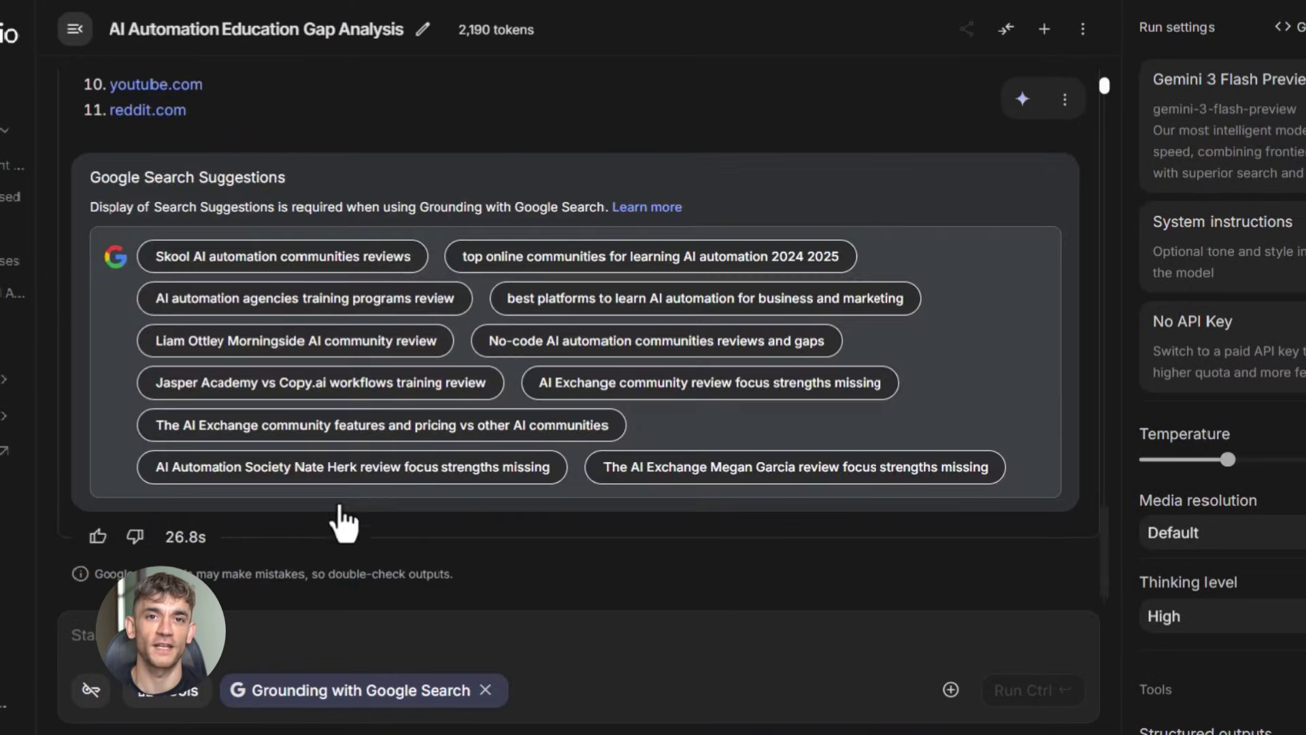
pyautogui.scroll(5, 387, 416)
pyautogui.scroll(5, 378, 418)
pyautogui.scroll(4, 367, 421)
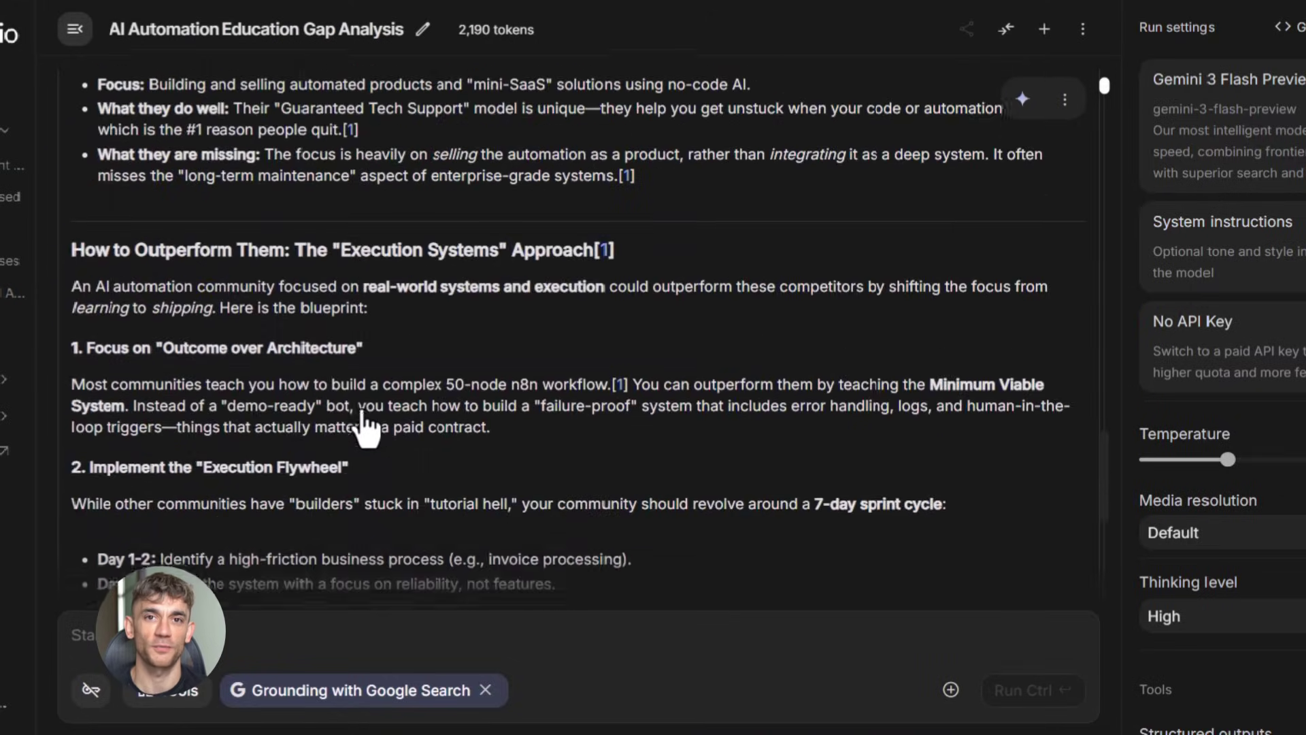
pyautogui.scroll(5, 366, 427)
pyautogui.scroll(5, 365, 427)
pyautogui.scroll(5, 366, 429)
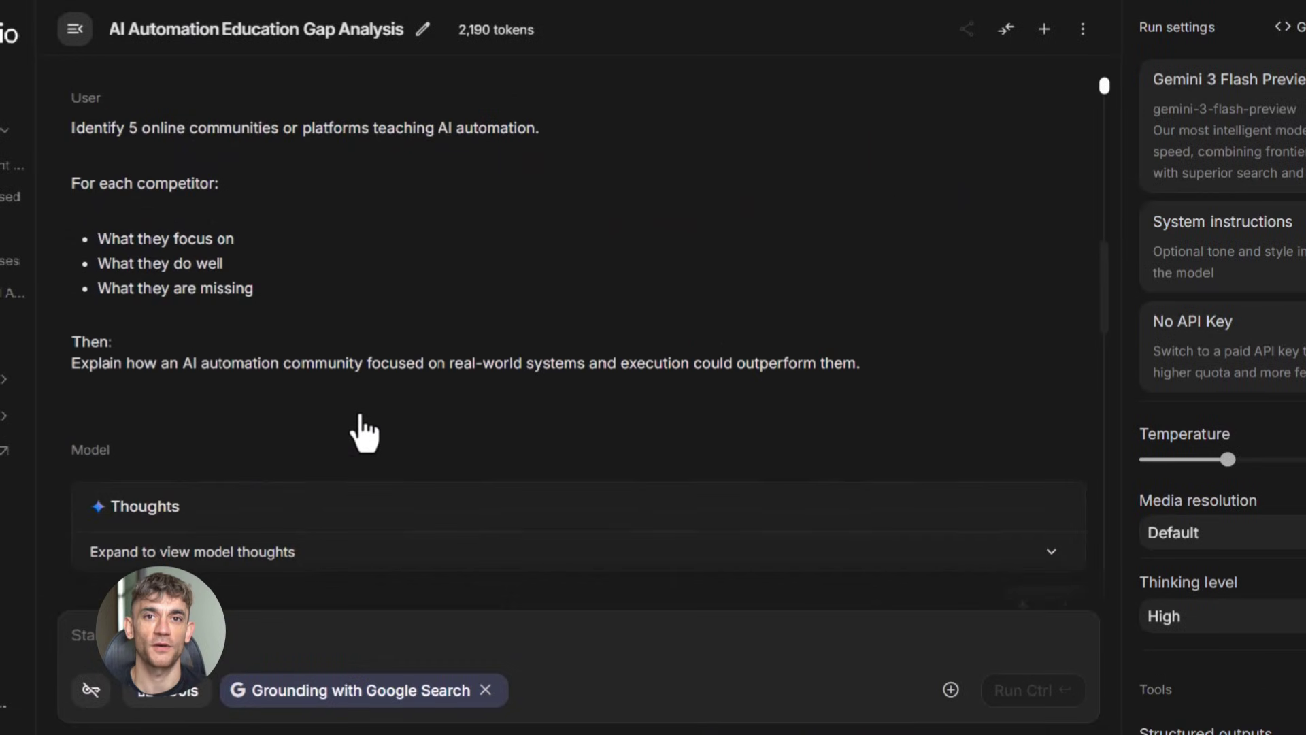
pyautogui.scroll(-3, 361, 437)
pyautogui.scroll(-5, 255, 388)
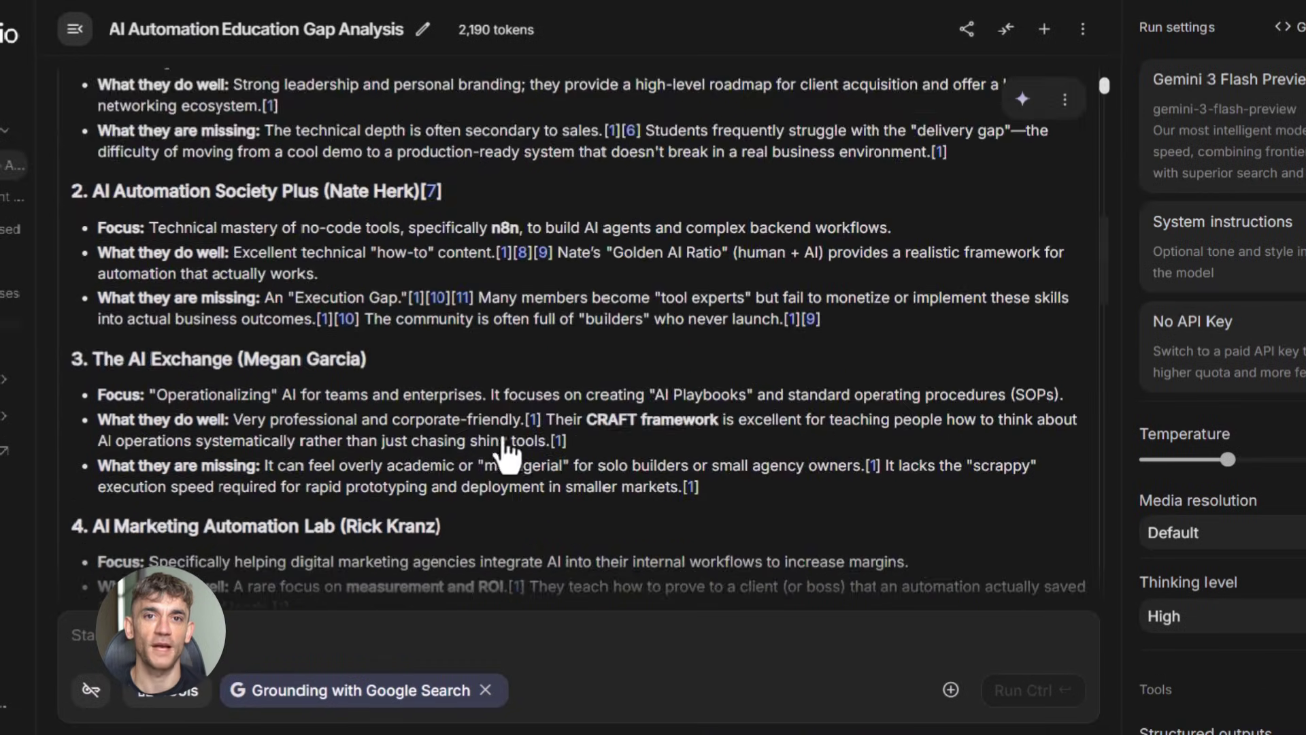
pyautogui.scroll(-5, 507, 451)
pyautogui.scroll(-4, 439, 398)
pyautogui.scroll(-4, 490, 377)
pyautogui.scroll(-5, 451, 367)
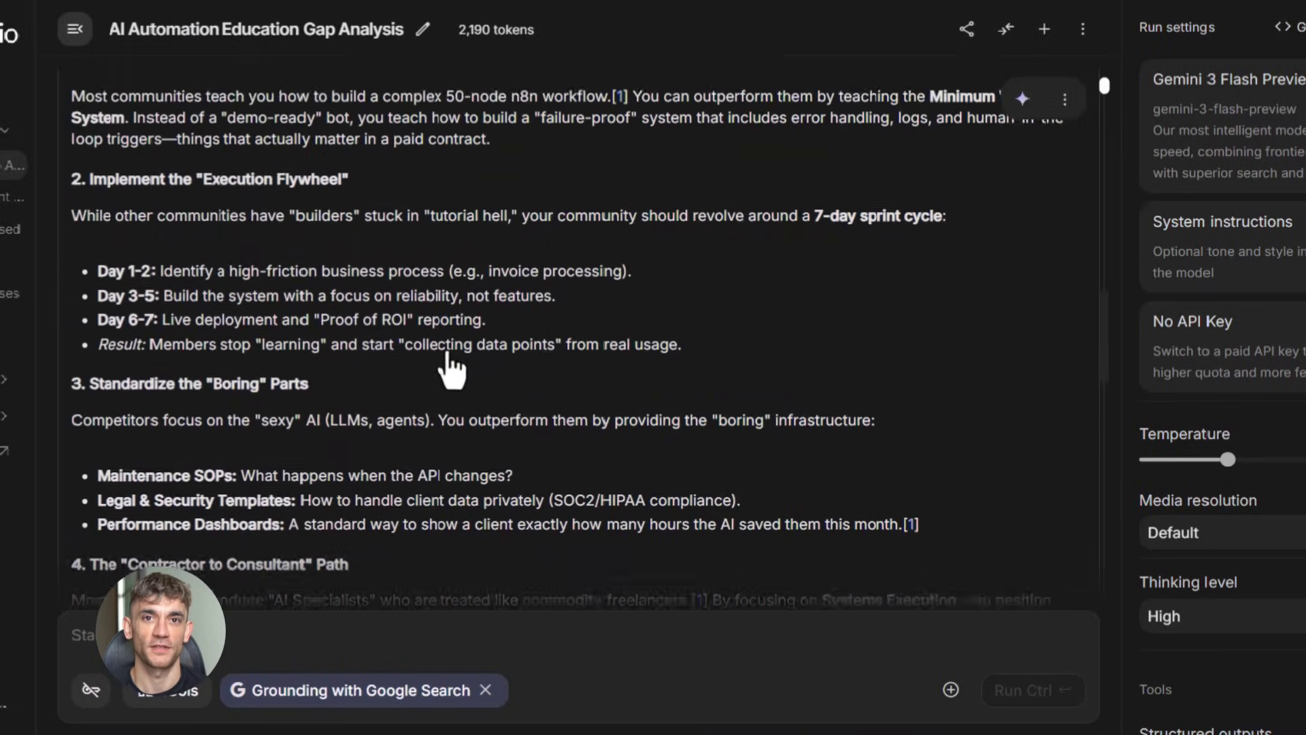
pyautogui.scroll(-3, 451, 368)
pyautogui.scroll(-3, 452, 358)
pyautogui.scroll(-3, 460, 337)
pyautogui.scroll(-3, 462, 307)
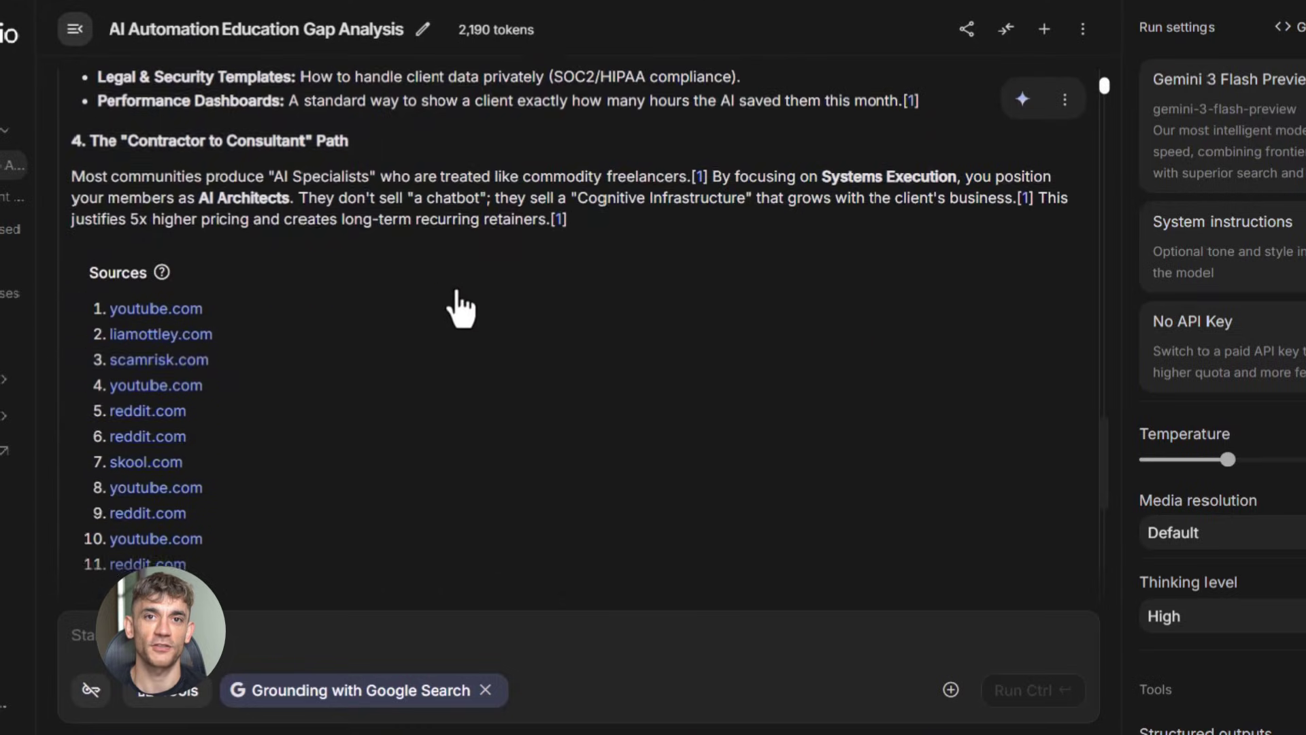
pyautogui.scroll(-3, 461, 306)
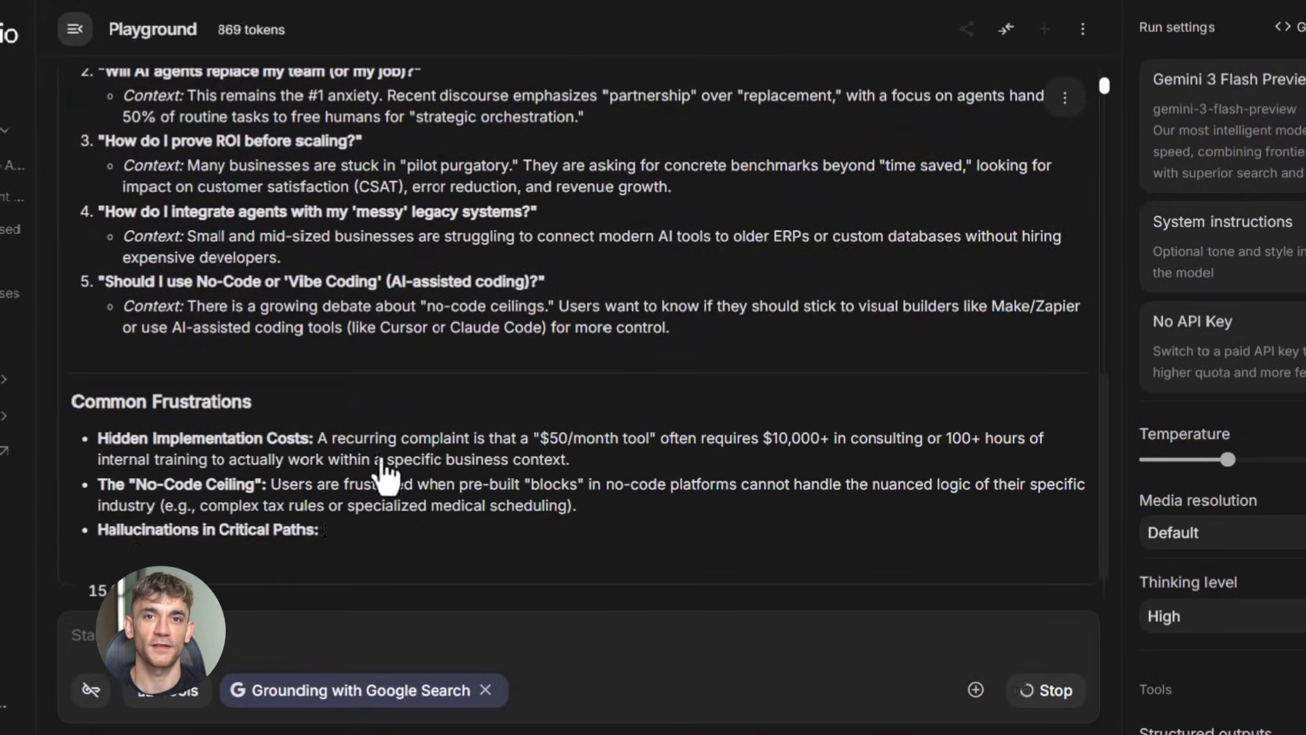
pyautogui.scroll(-3, 214, 438)
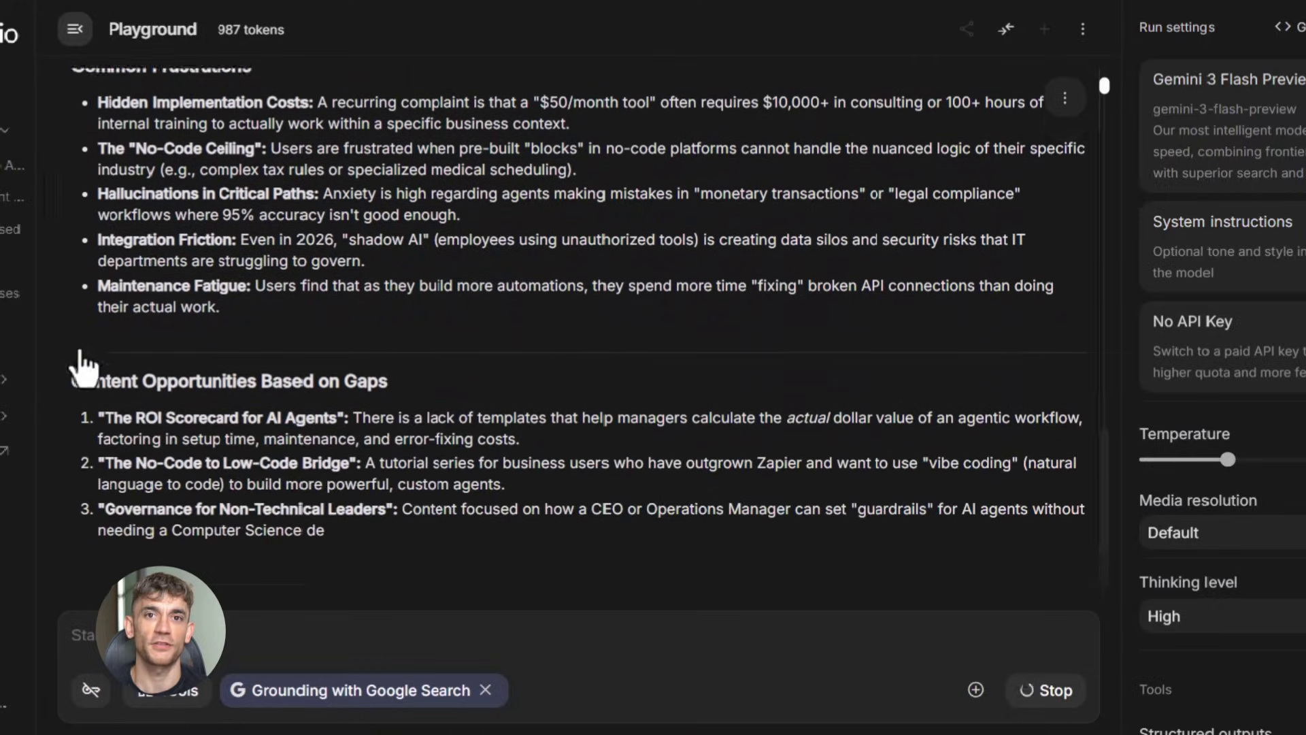
pyautogui.scroll(-5, 219, 123)
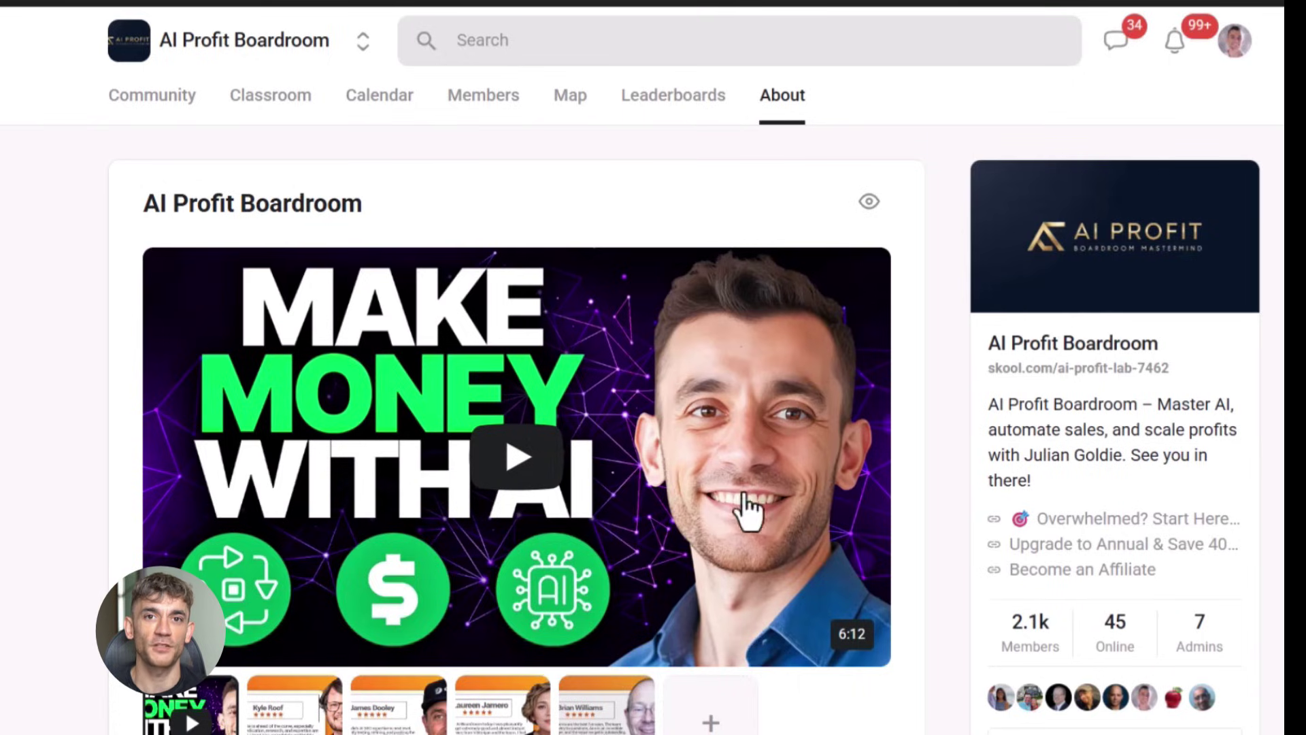
pyautogui.scroll(-3, 750, 507)
pyautogui.scroll(-5, 664, 449)
pyautogui.scroll(-4, 580, 407)
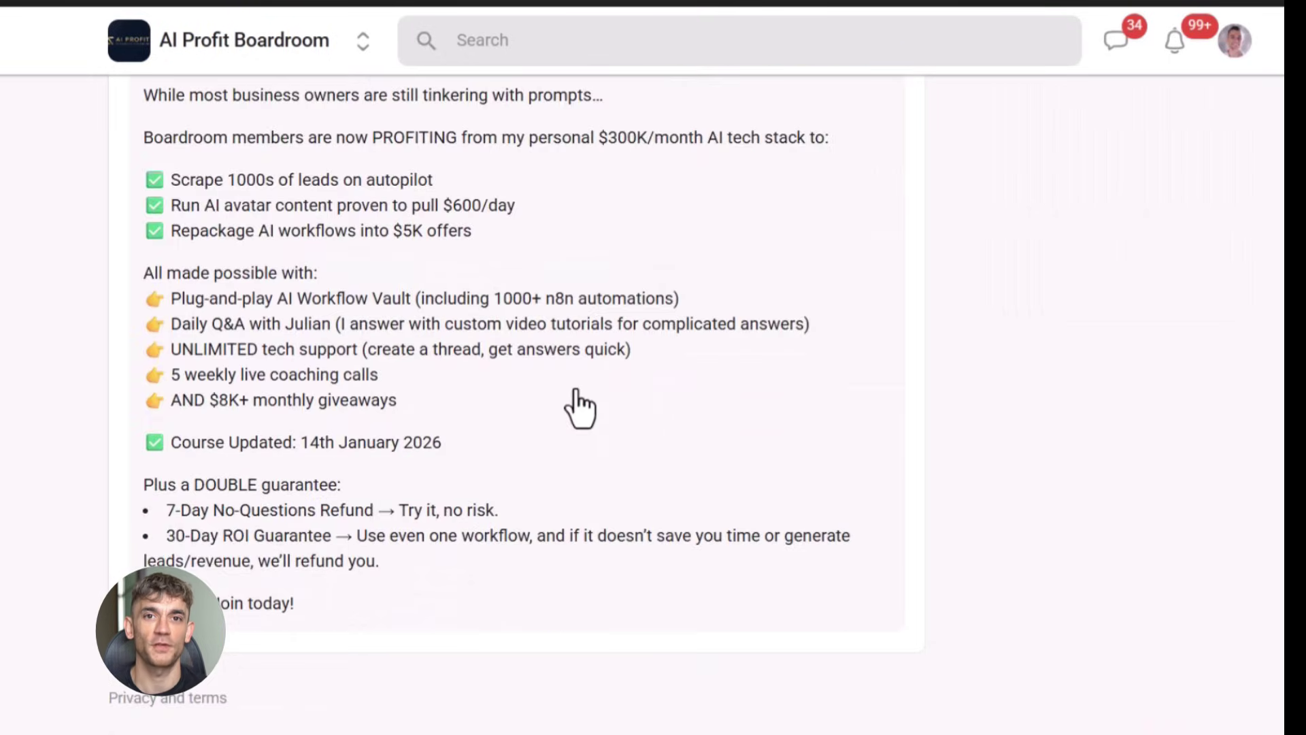
pyautogui.scroll(5, 579, 406)
pyautogui.scroll(5, 572, 399)
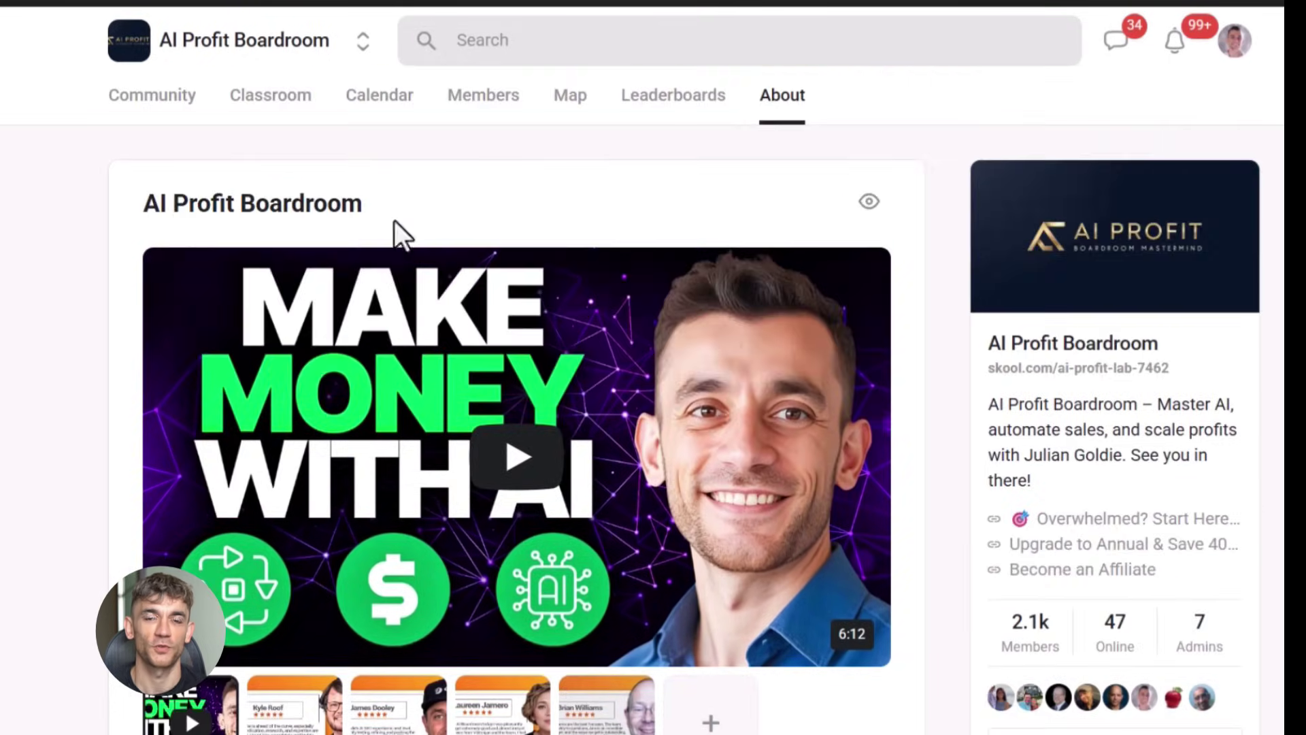
# View the AI Profit Boardroom's Community feed, then its Classroom courses.
pyautogui.click(151, 97)
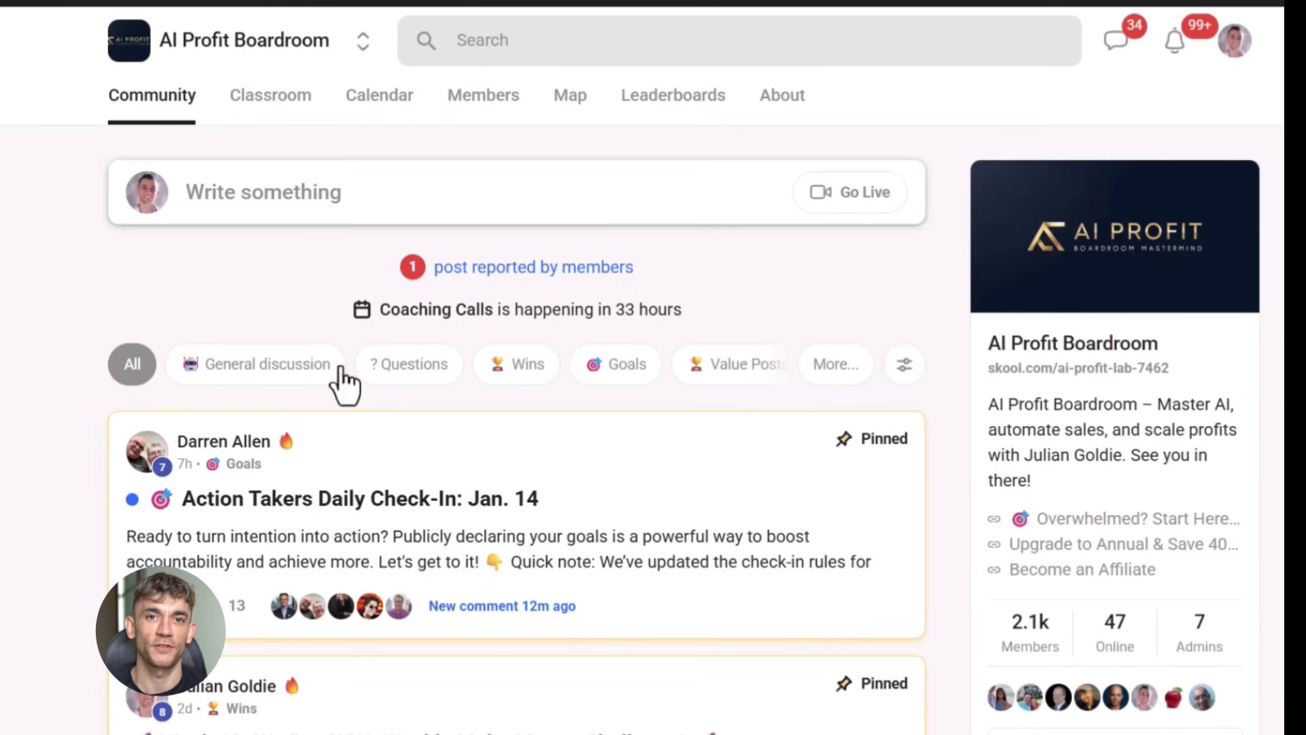
pyautogui.scroll(-3, 490, 449)
pyautogui.scroll(-3, 440, 531)
pyautogui.scroll(-3, 570, 568)
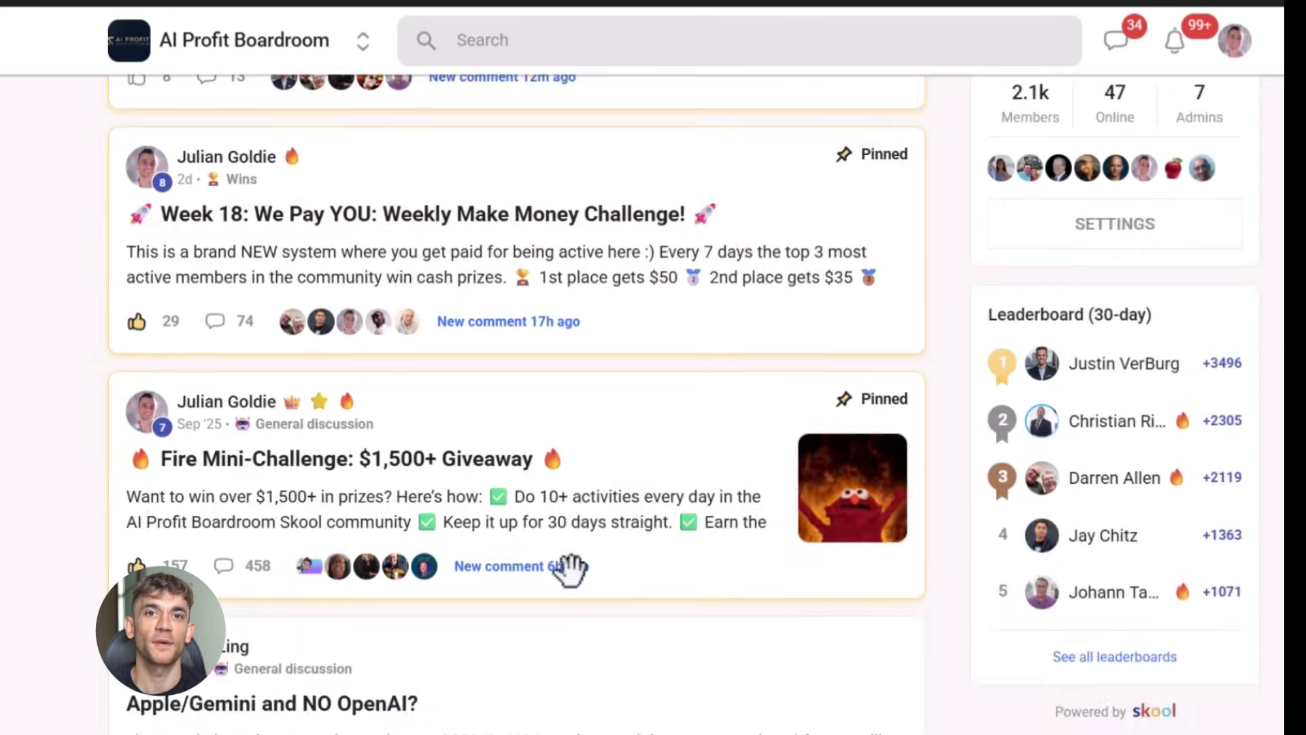
pyautogui.scroll(-2, 796, 408)
pyautogui.scroll(6, 776, 388)
pyautogui.scroll(4, 612, 306)
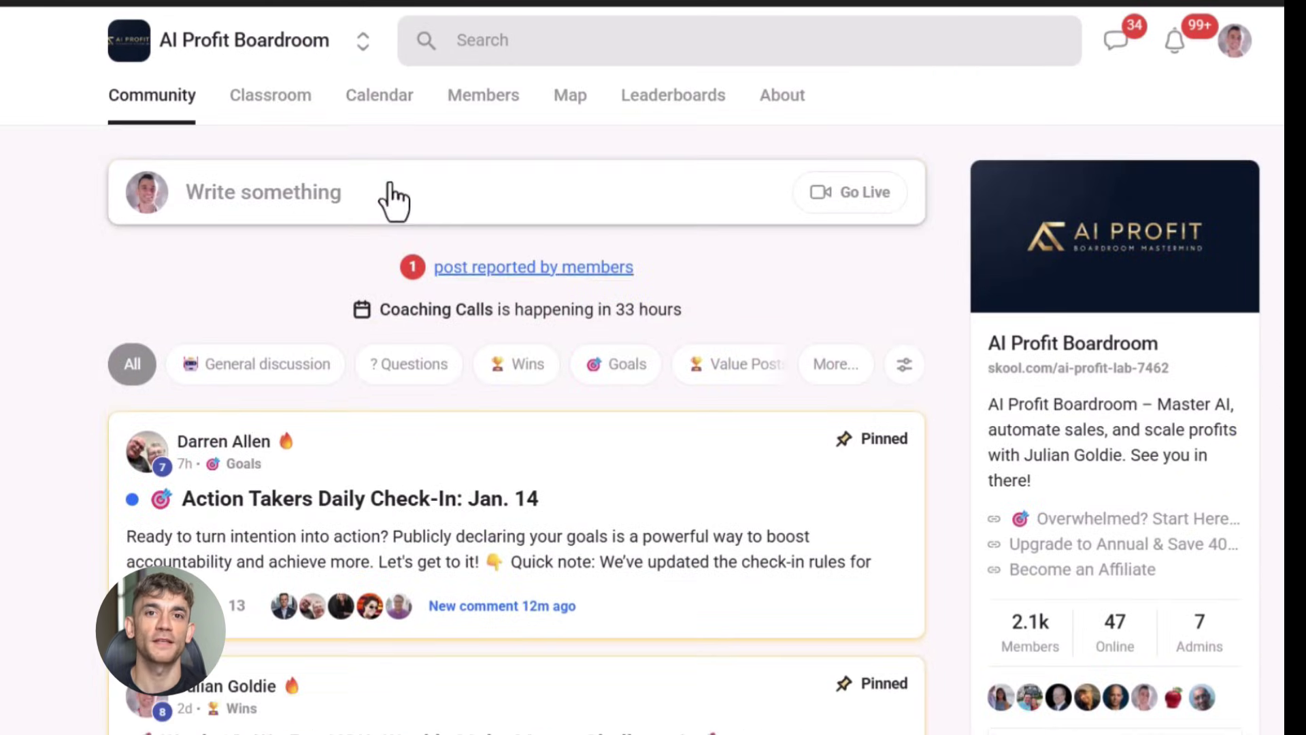
pyautogui.click(271, 95)
pyautogui.scroll(-1, 653, 408)
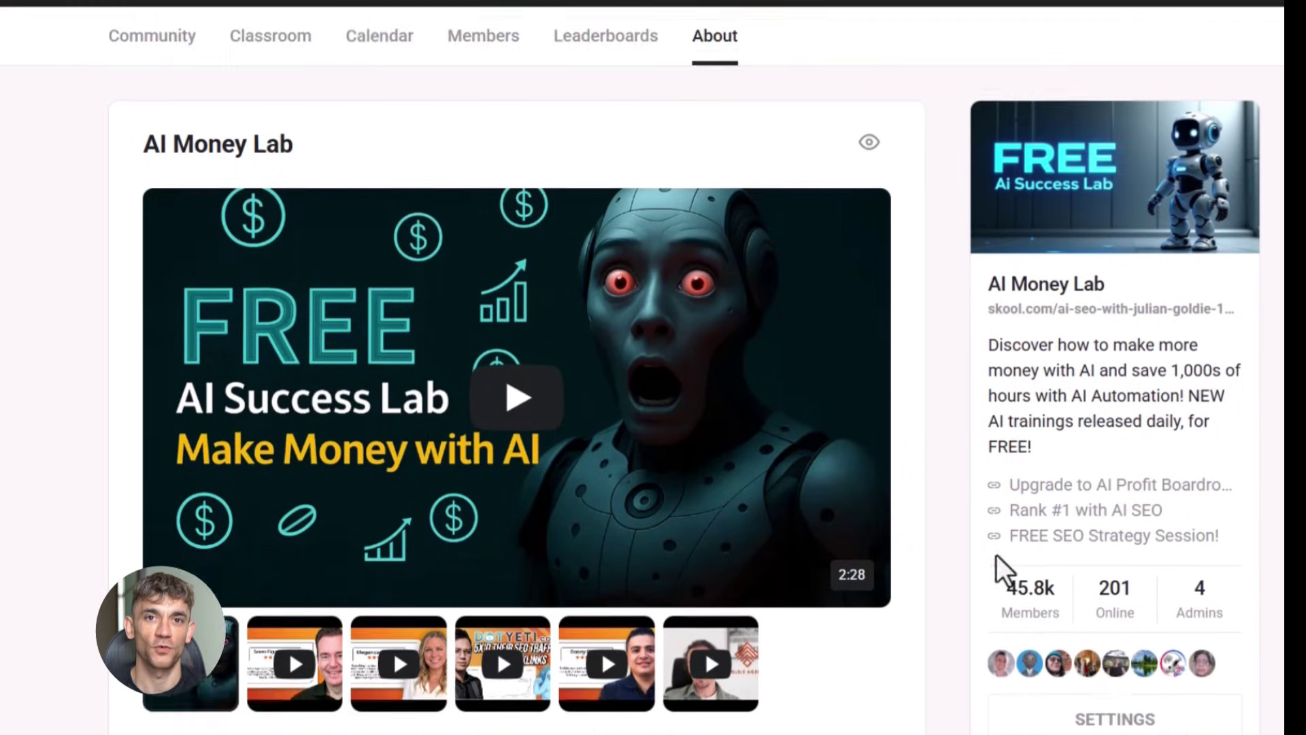
pyautogui.scroll(-1, 996, 555)
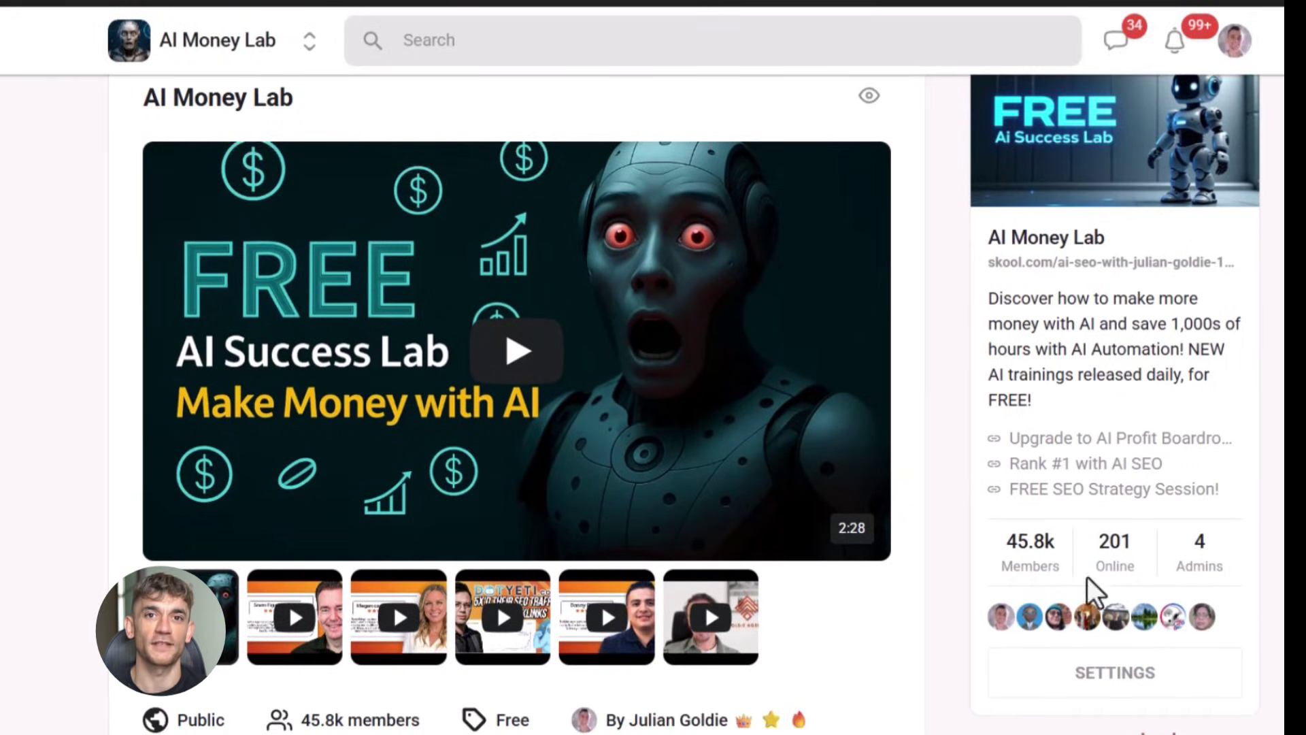
pyautogui.scroll(-3, 755, 490)
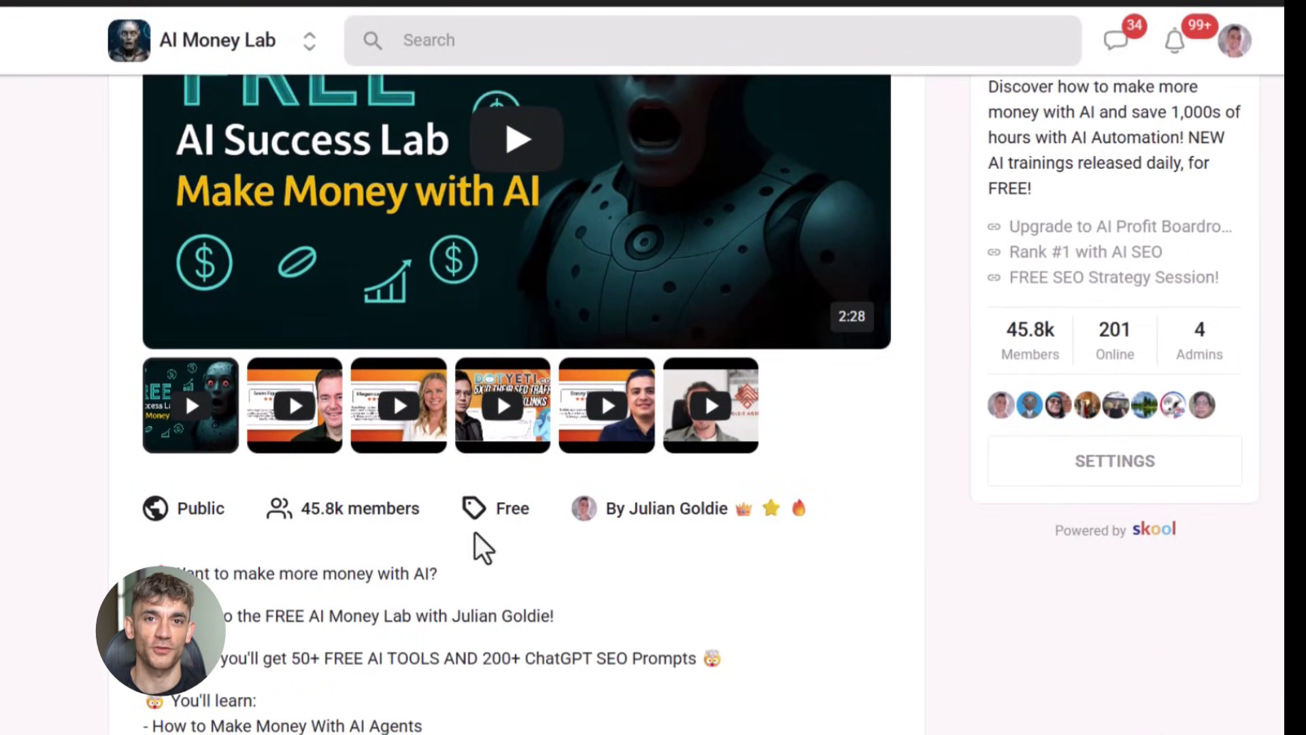
pyautogui.scroll(-3, 474, 531)
pyautogui.scroll(-3, 649, 567)
pyautogui.scroll(-2, 669, 541)
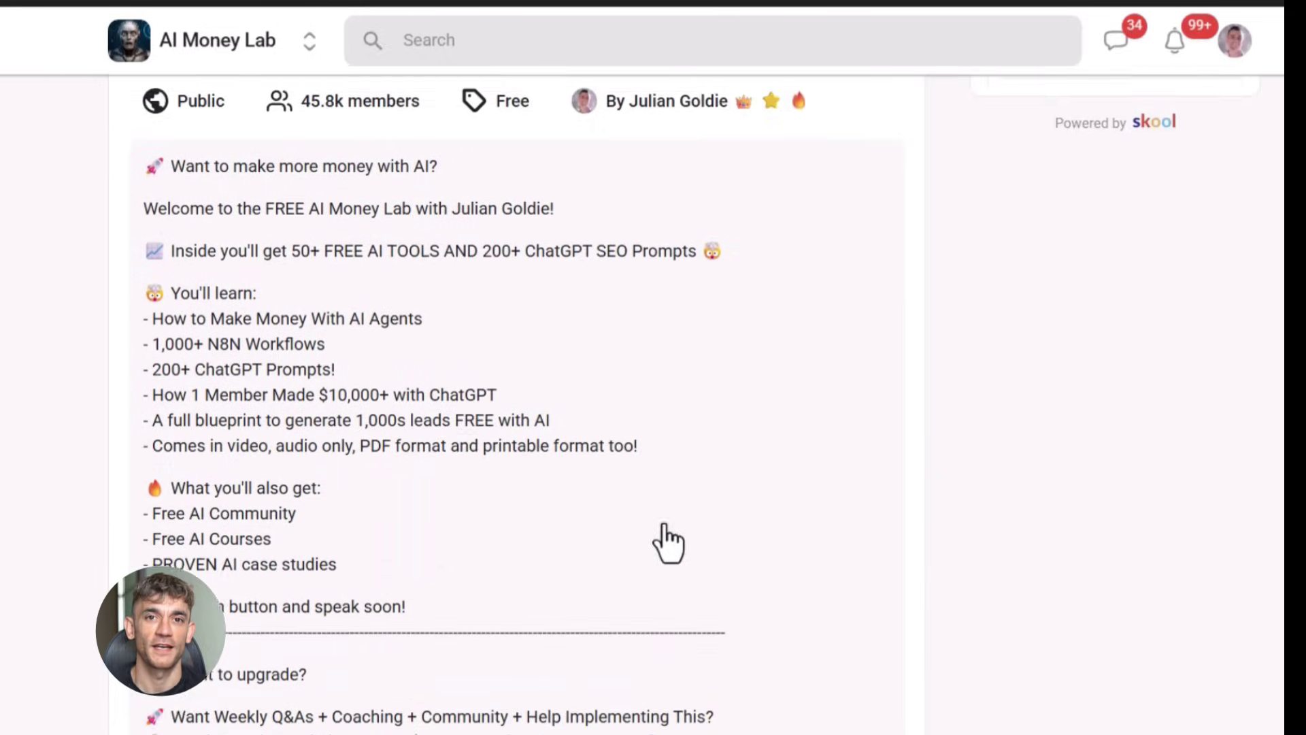
pyautogui.scroll(-1, 643, 469)
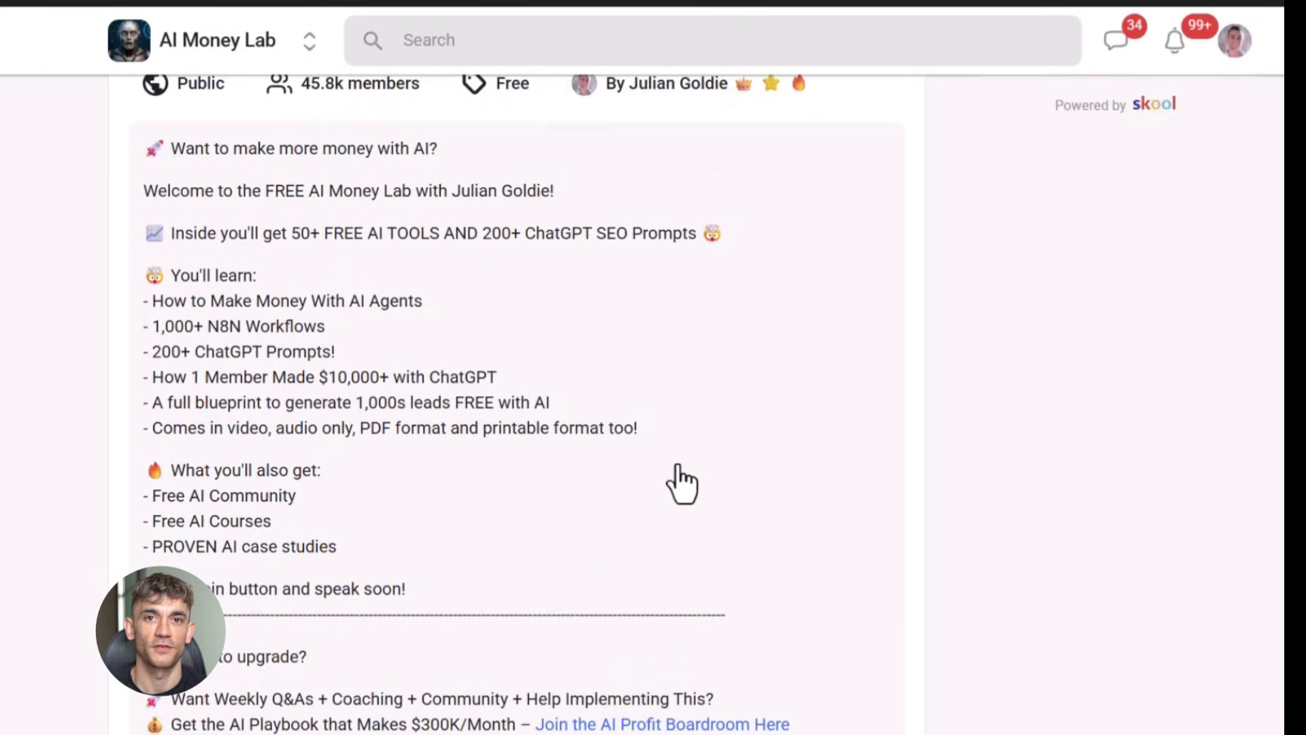
pyautogui.scroll(3, 685, 480)
pyautogui.scroll(3, 683, 481)
pyautogui.scroll(3, 684, 480)
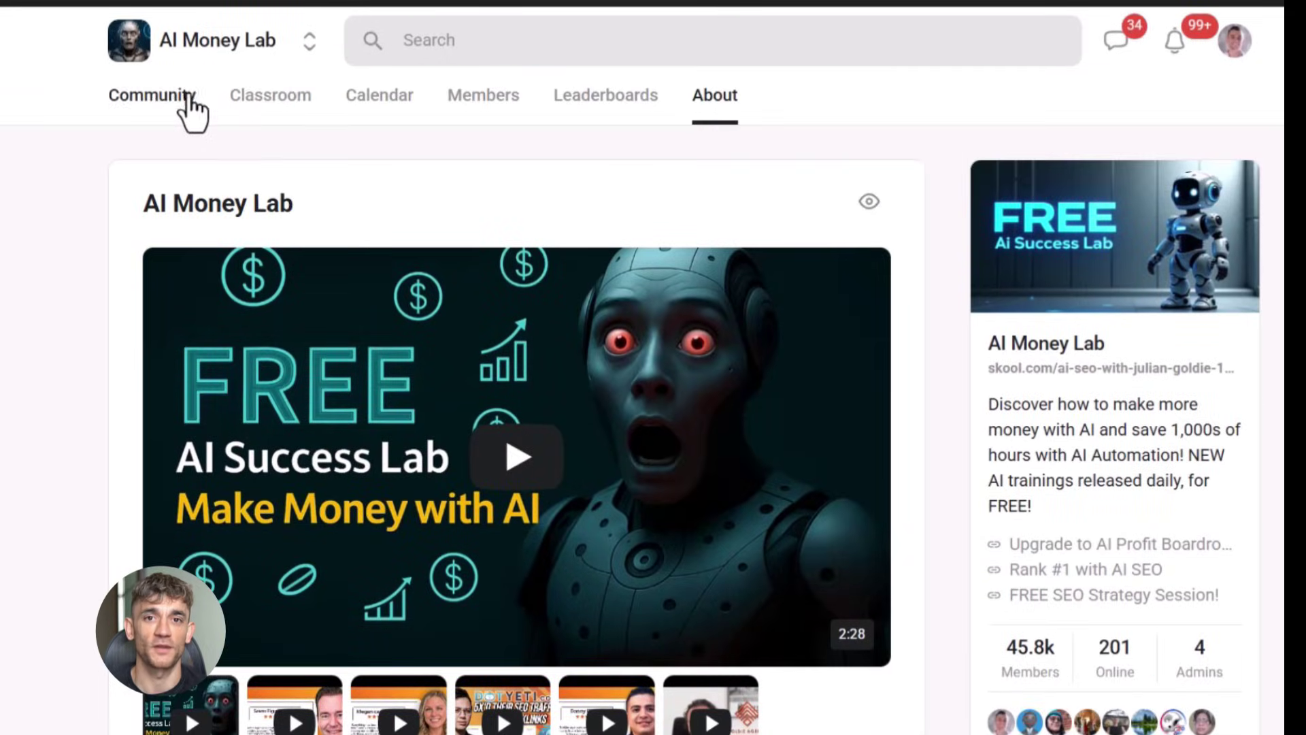
# Open the AI Money Lab Classroom showing courses like Learn AI Automation Course!
pyautogui.click(267, 97)
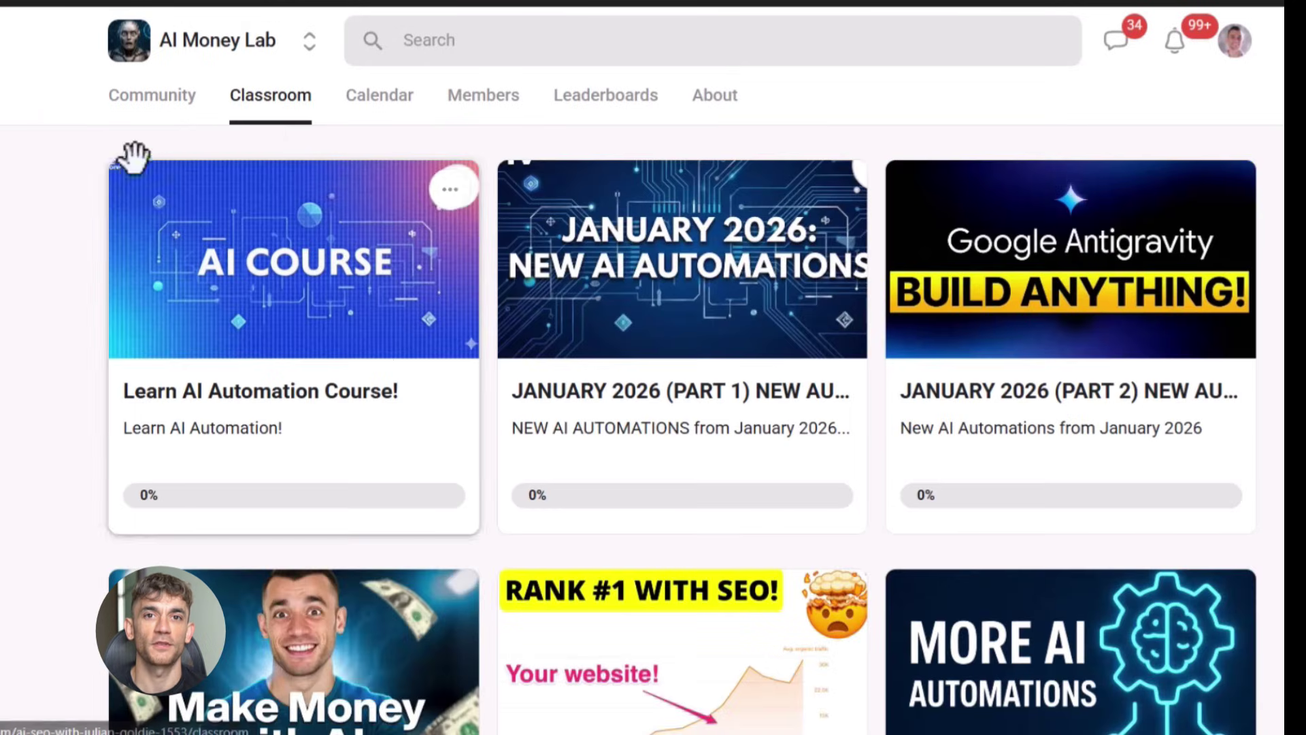
pyautogui.scroll(-3, 919, 408)
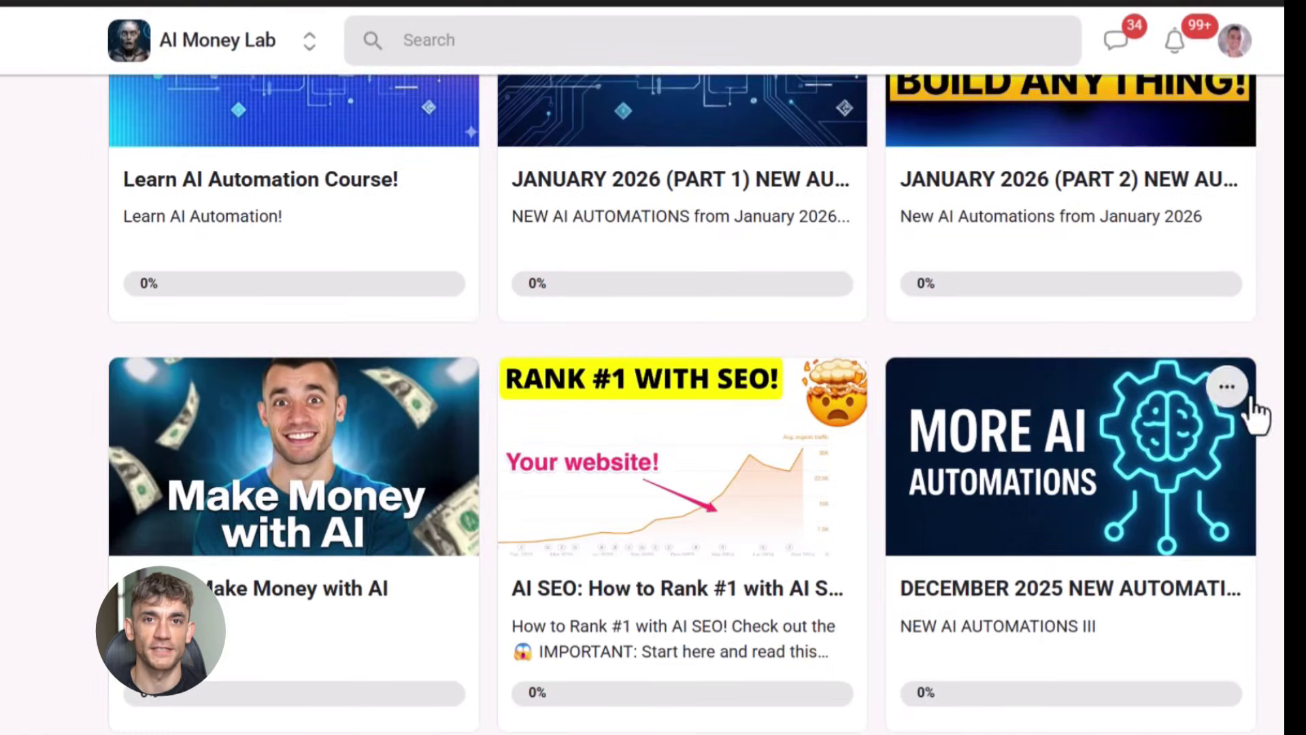